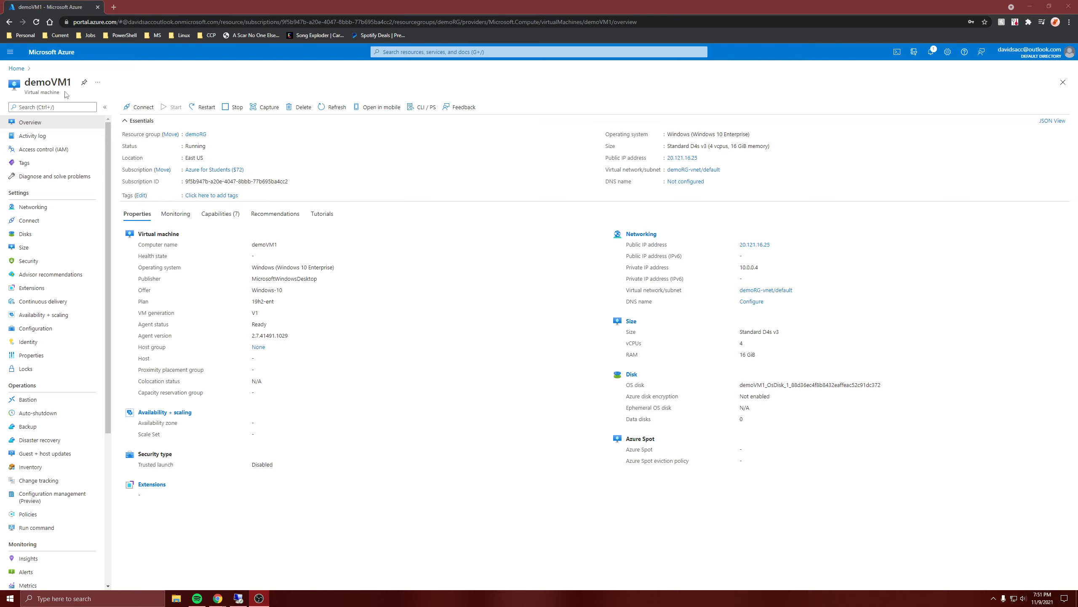
Switch from the demoVM1 Azure overview to the VM's remote desktop session.
{"action": "left_click", "coordinate": [237, 598]}
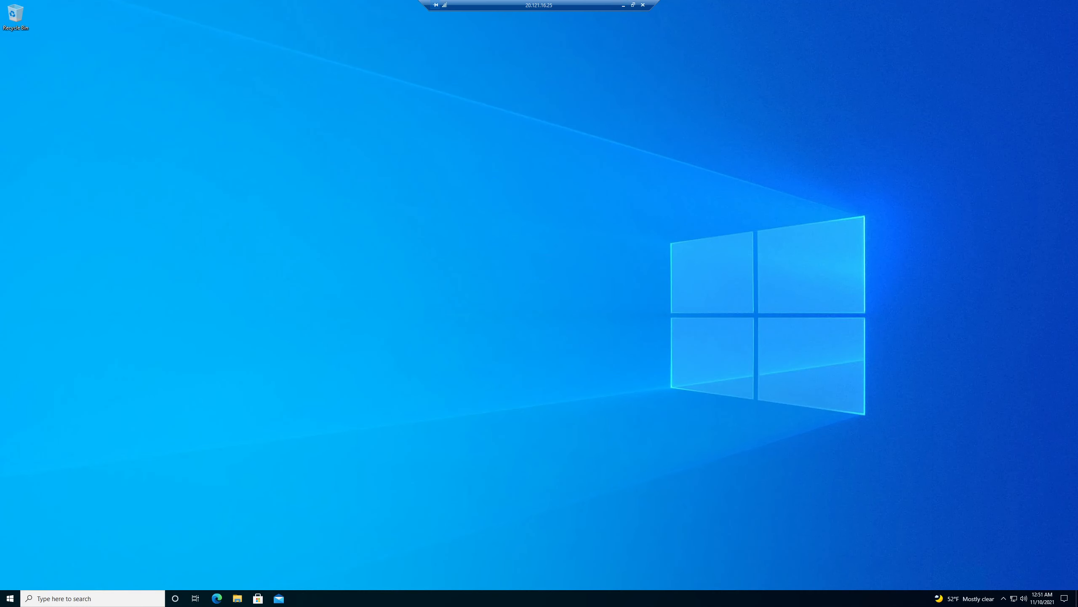
{"action": "left_click", "coordinate": [10, 598]}
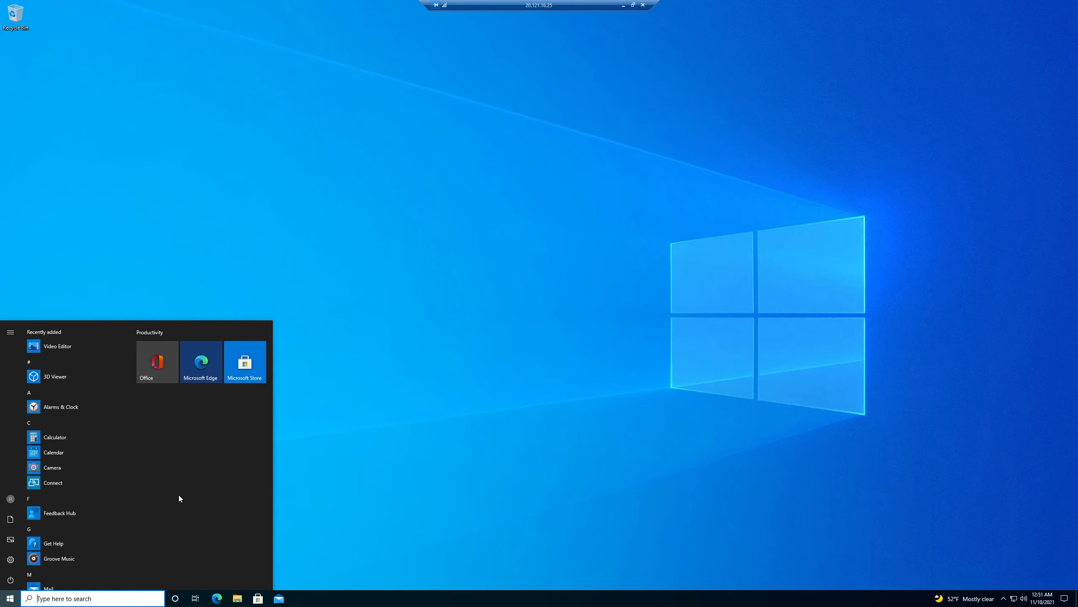
{"action": "type", "text": "co"}
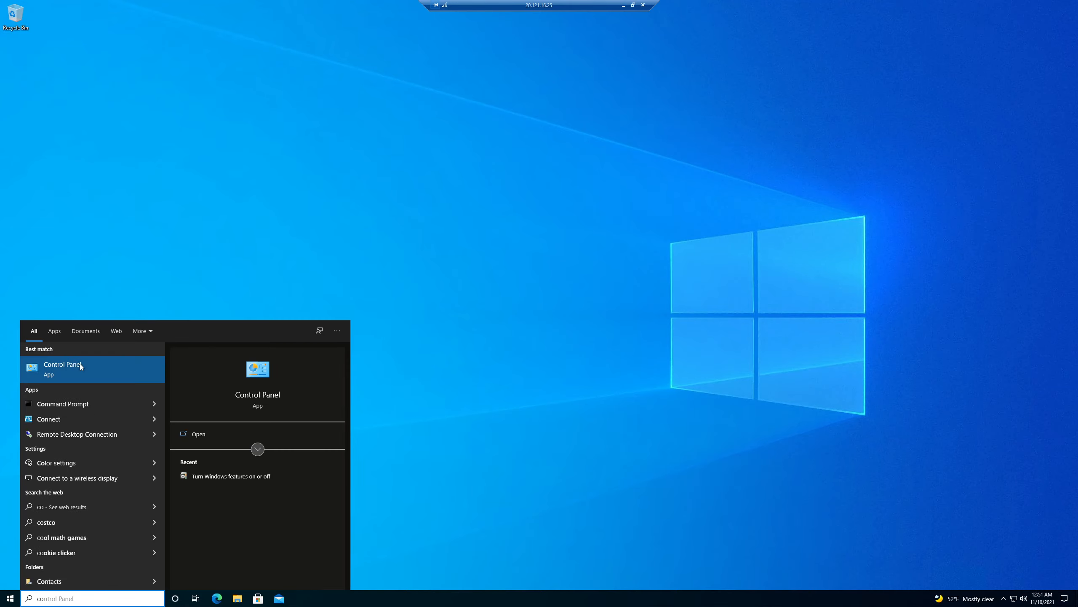
{"action": "left_click", "coordinate": [80, 366]}
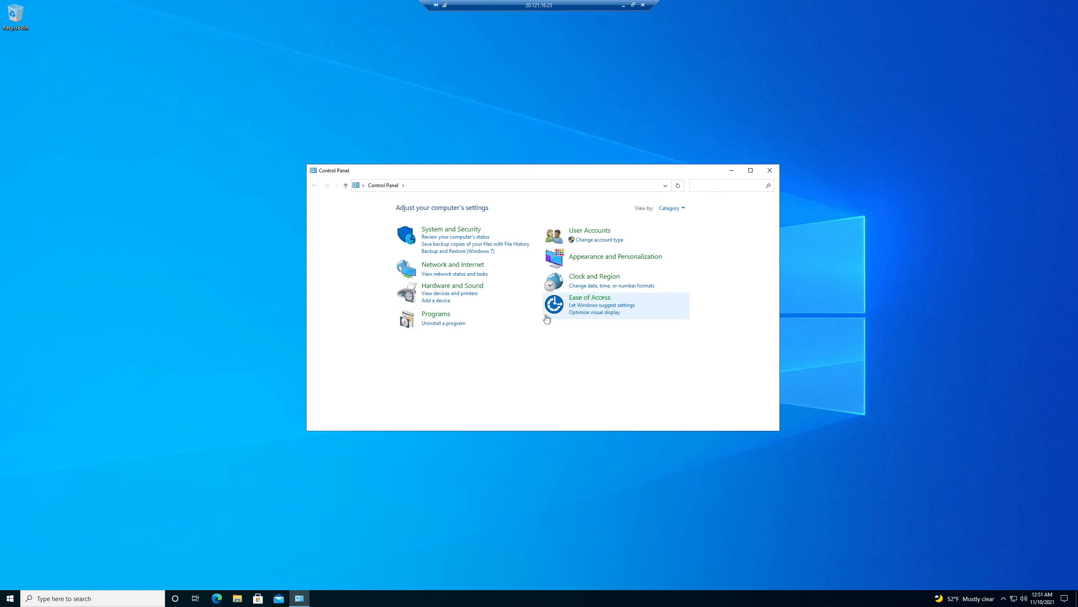
{"action": "left_click", "coordinate": [445, 313]}
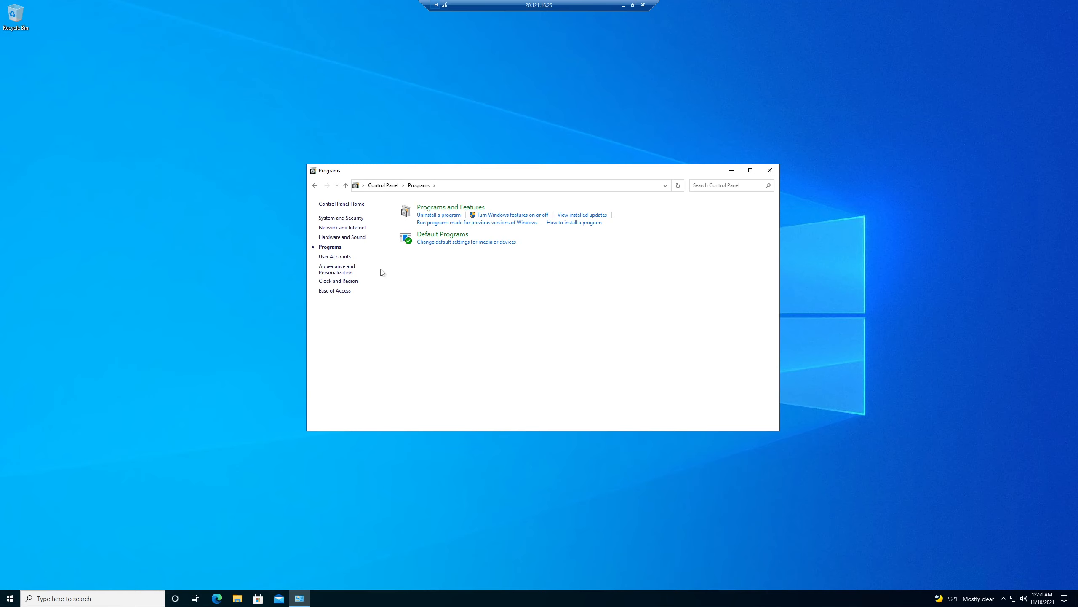
{"action": "left_click", "coordinate": [521, 219]}
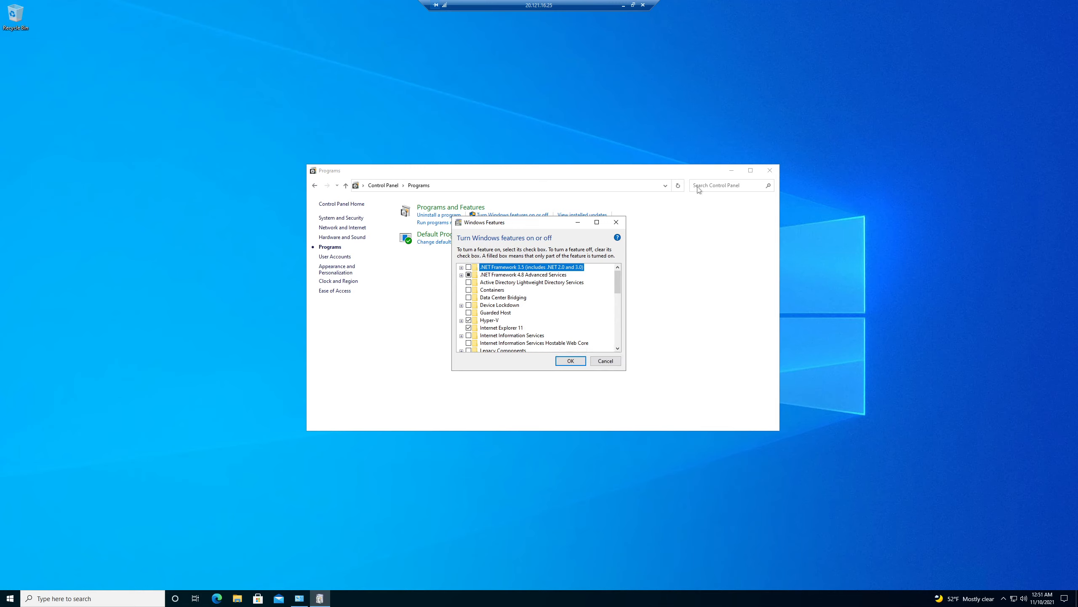
{"action": "left_click", "coordinate": [599, 362]}
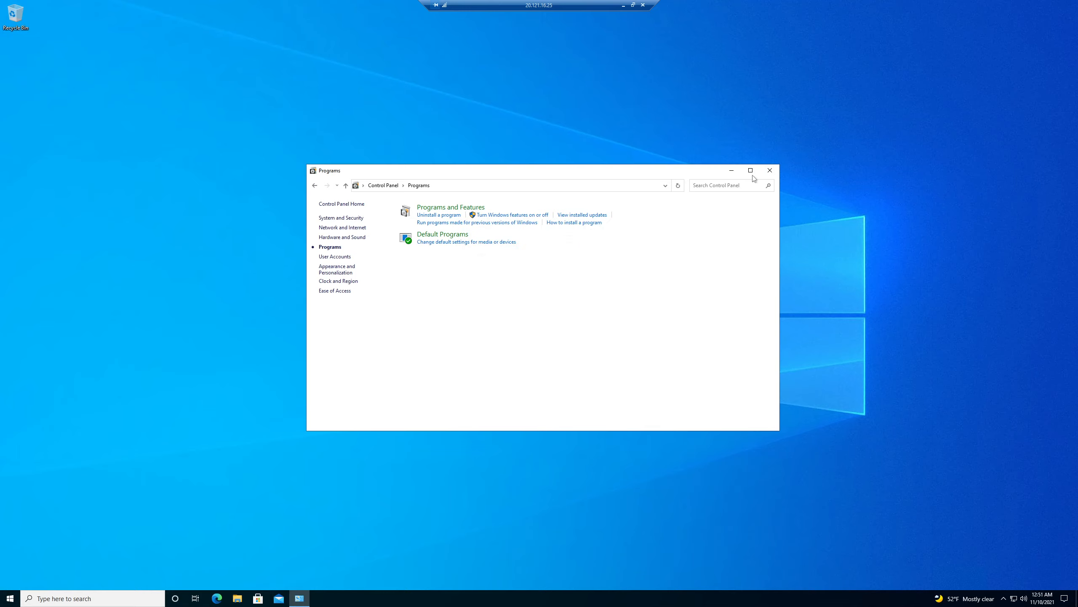
{"action": "left_click", "coordinate": [769, 170]}
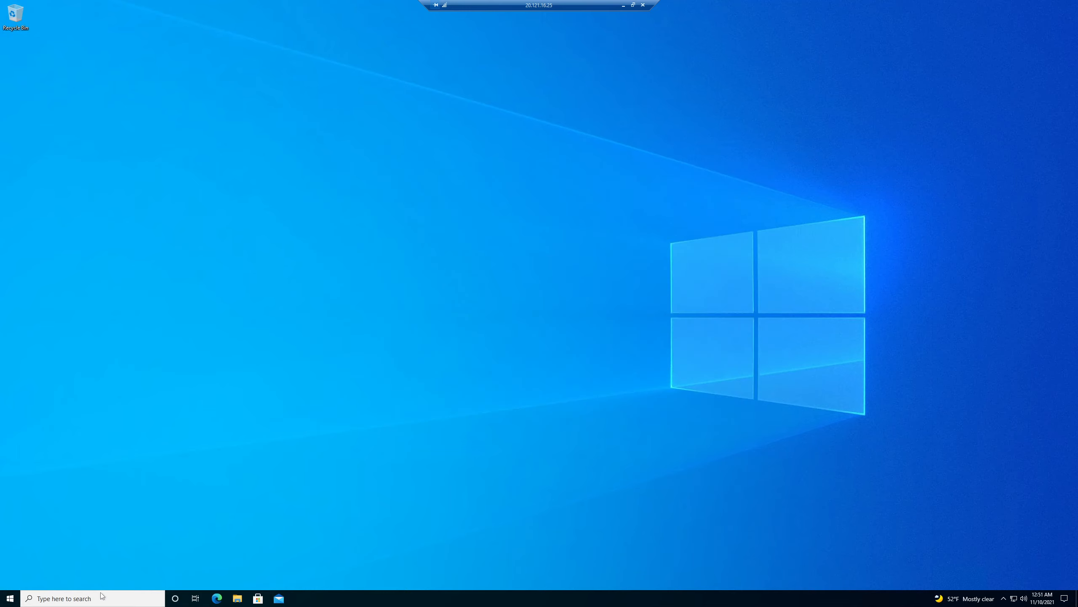
Launch Hyper-V Manager from Start, select host DEMOVM1, and open its Virtual Switch Manager.
{"action": "left_click", "coordinate": [10, 598]}
{"action": "type", "text": "hyper"}
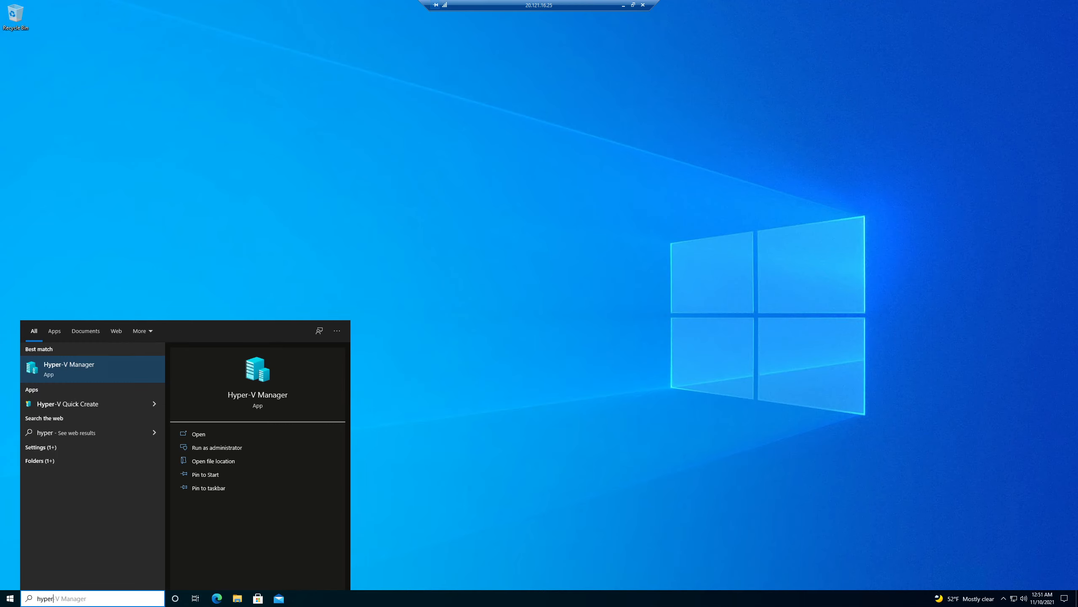
{"action": "left_click", "coordinate": [69, 366]}
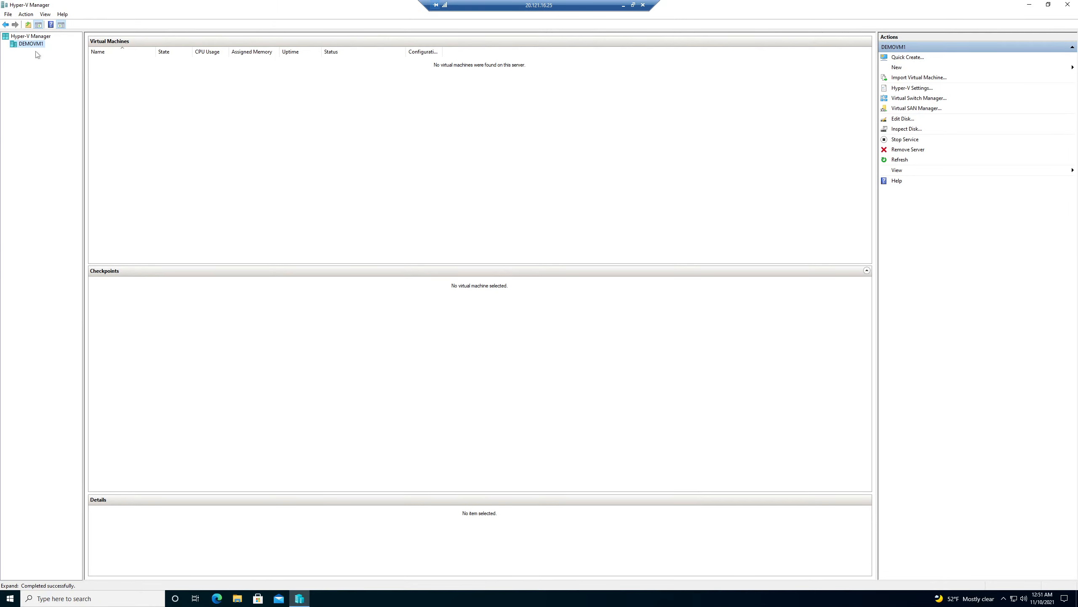
{"action": "left_click", "coordinate": [33, 45]}
{"action": "left_click", "coordinate": [909, 98]}
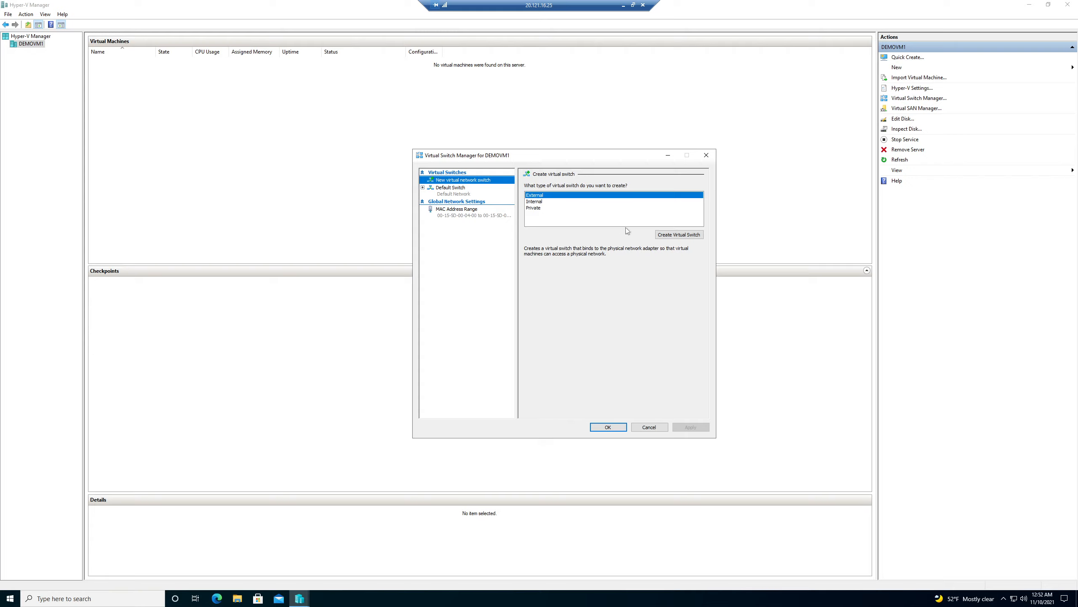
Create an External virtual switch named ExtSwitch, then remove it to start over.
{"action": "left_click", "coordinate": [663, 236]}
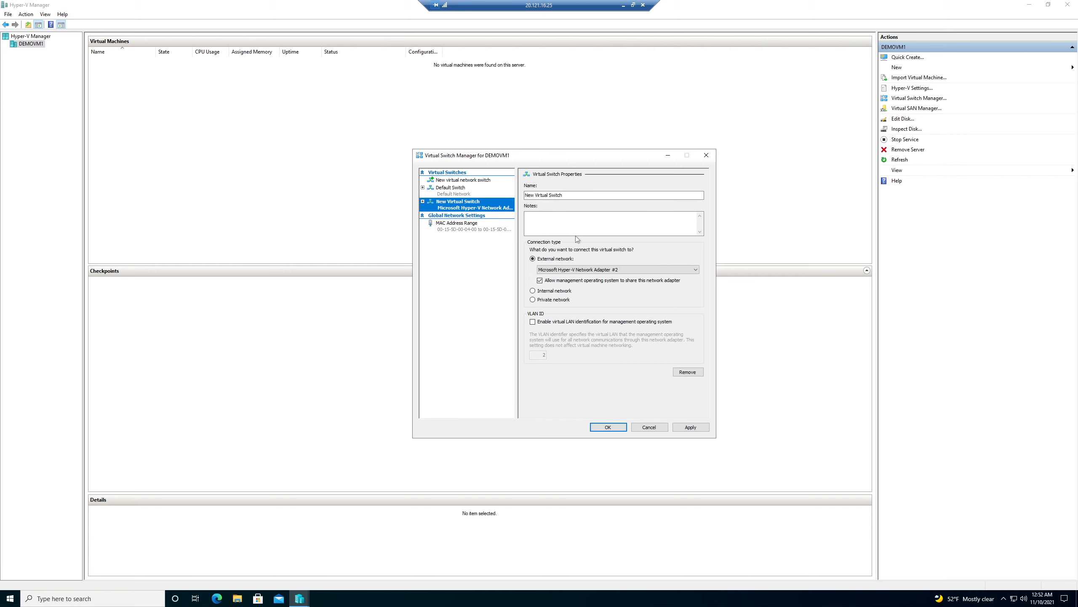
{"action": "left_click_drag", "start_coordinate": [564, 194], "coordinate": [526, 195]}
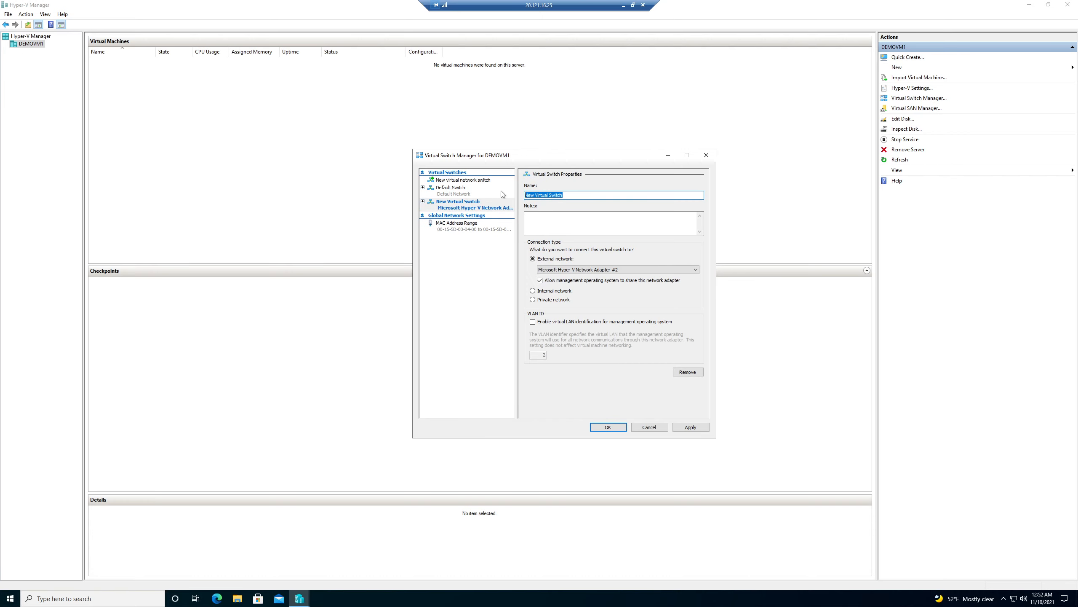
{"action": "type", "text": "ExtSwitch"}
{"action": "left_click", "coordinate": [687, 371]}
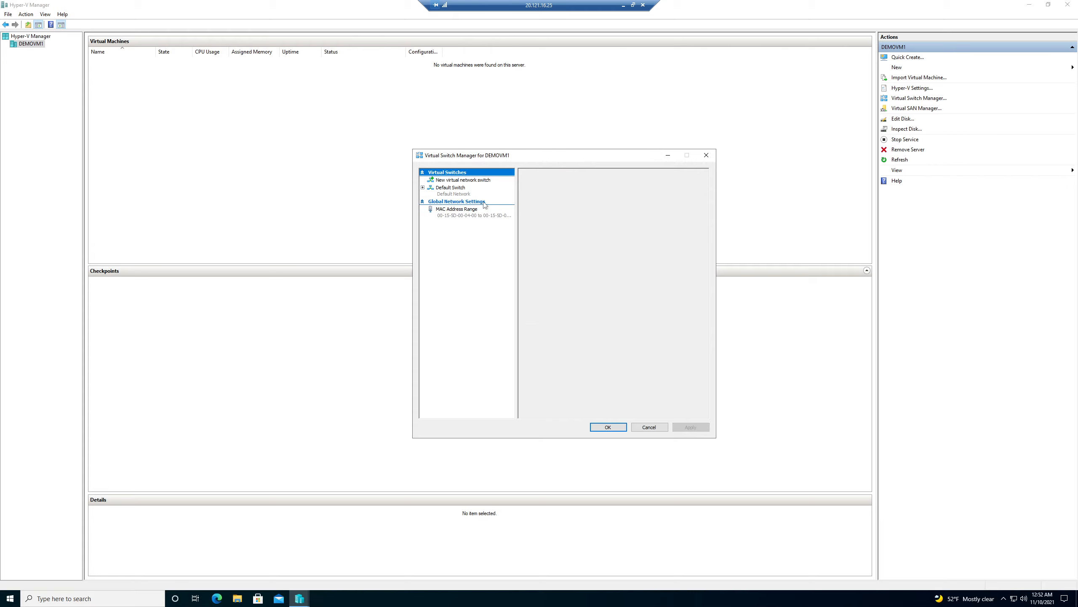
Recreate the External switch as ExtSwitch, apply it despite the network disruption warning, and close.
{"action": "left_click", "coordinate": [484, 181]}
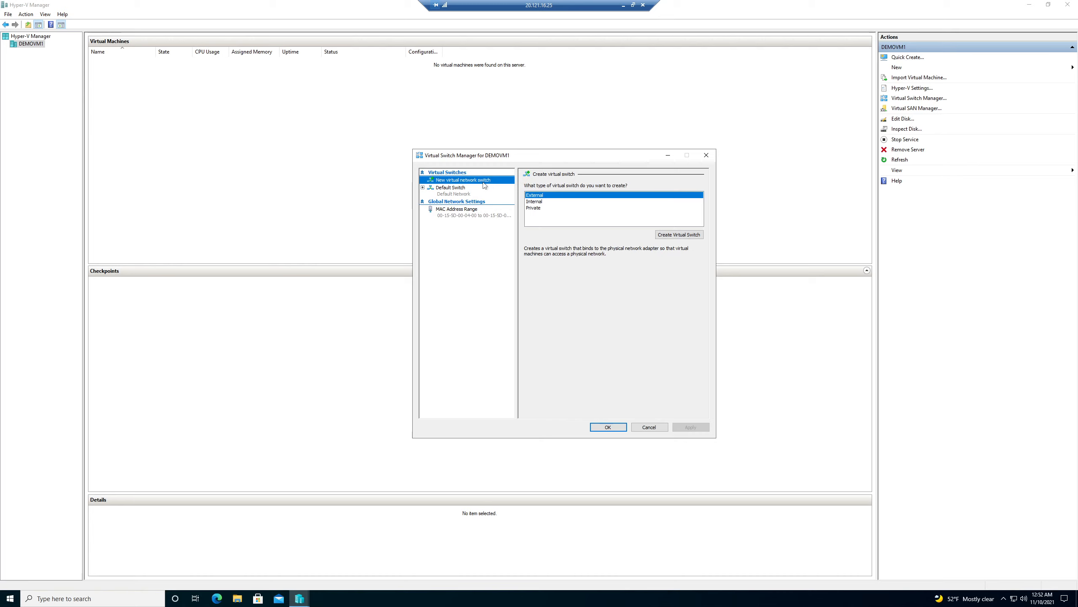
{"action": "left_click", "coordinate": [680, 235]}
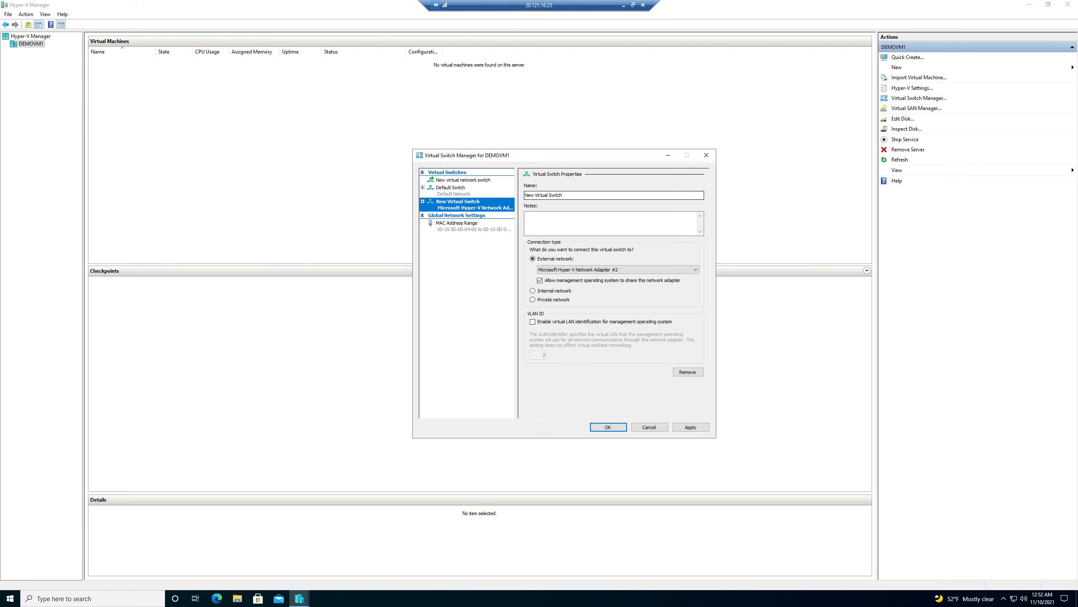
{"action": "type", "text": "ExtSwitch"}
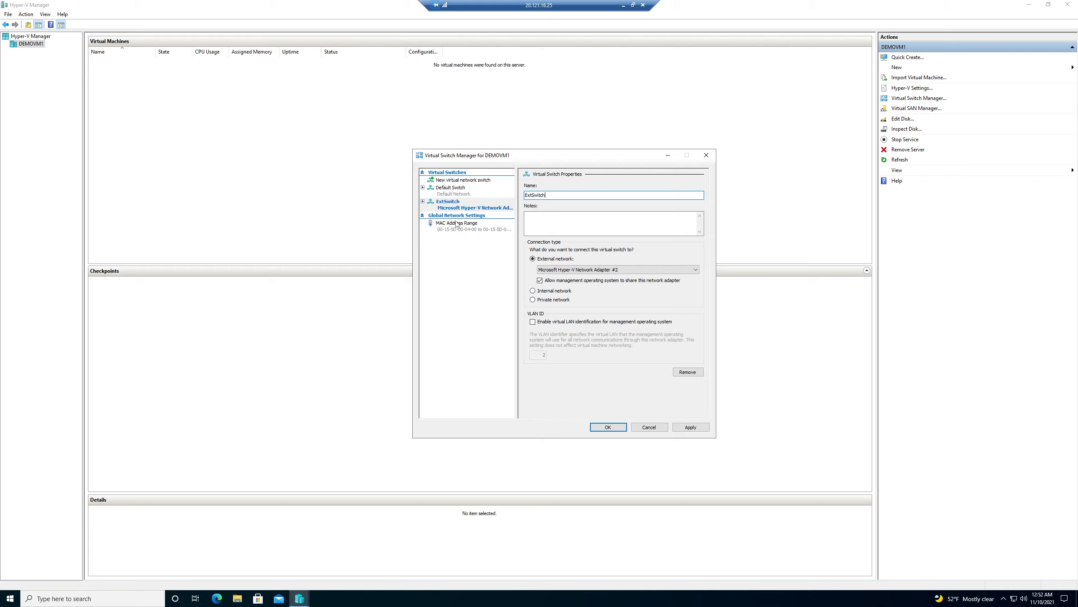
{"action": "left_click", "coordinate": [689, 426]}
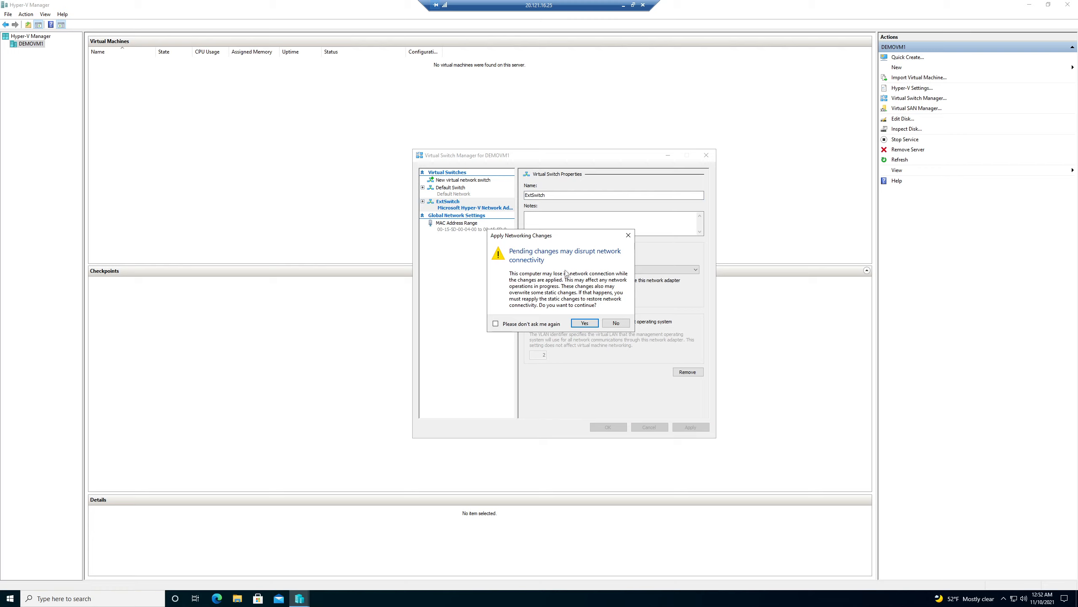
{"action": "left_click", "coordinate": [584, 322]}
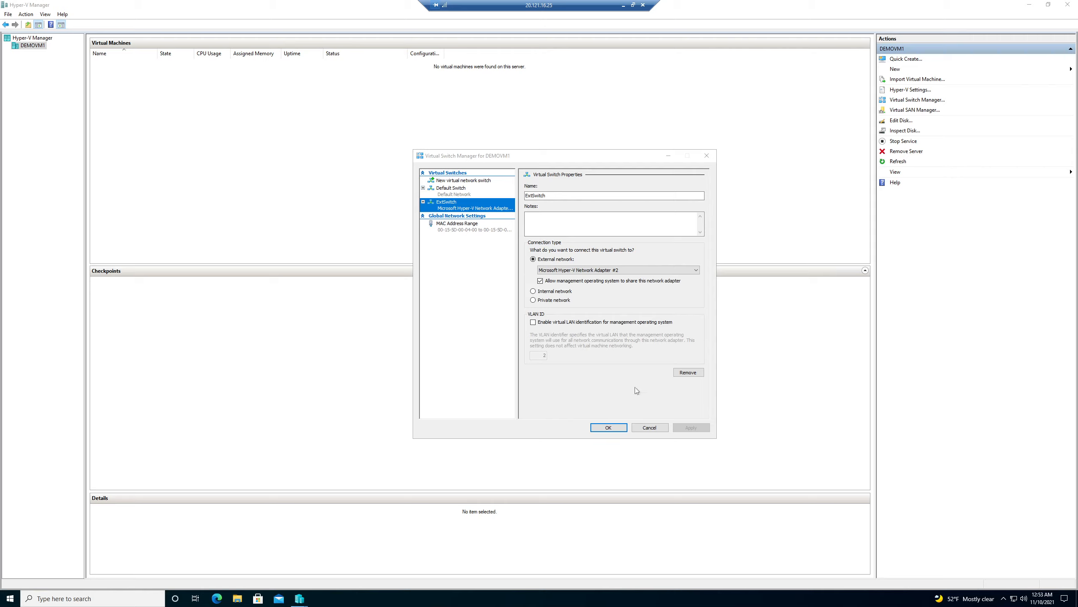
{"action": "left_click", "coordinate": [624, 426]}
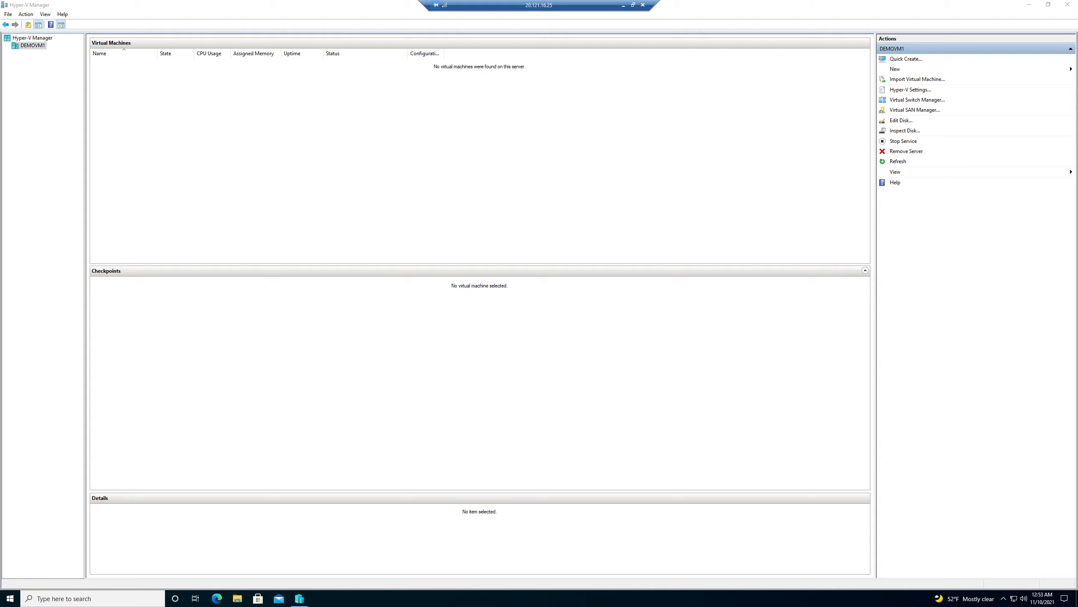
Start a new VM named OnPremVM1, Generation 1, with 4096 MB startup memory.
{"action": "left_click", "coordinate": [928, 72]}
{"action": "left_click", "coordinate": [1043, 72]}
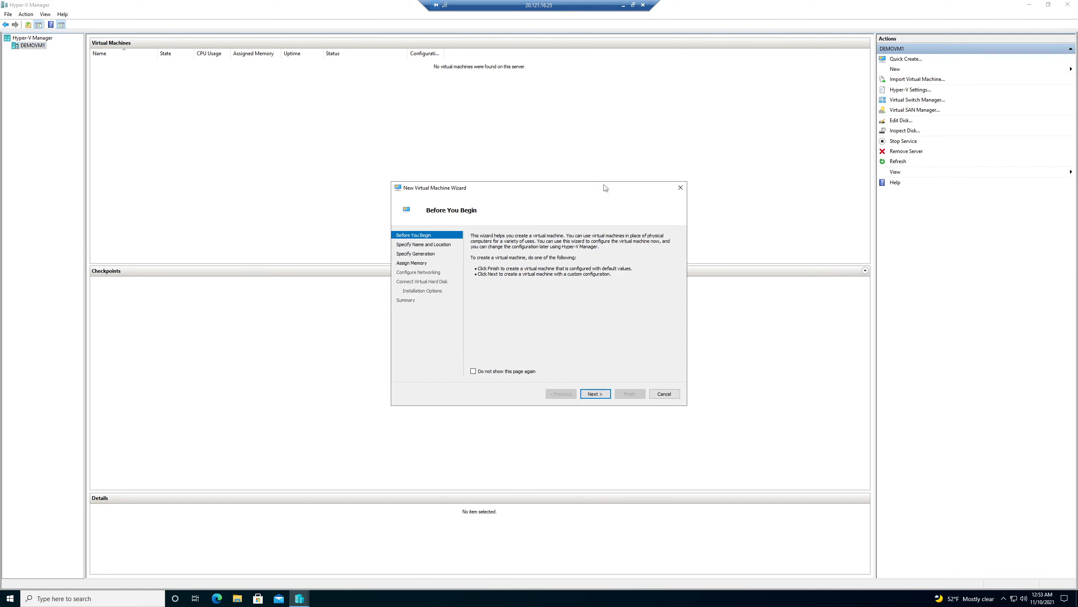
{"action": "left_click", "coordinate": [595, 394]}
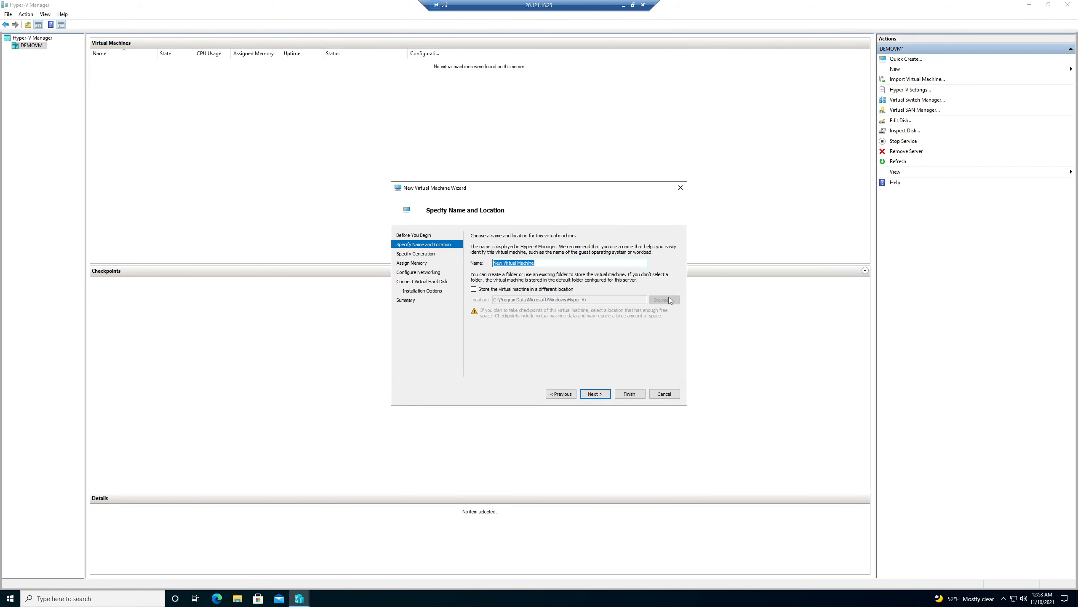
{"action": "type", "text": "OnPremVM1"}
{"action": "left_click", "coordinate": [594, 393]}
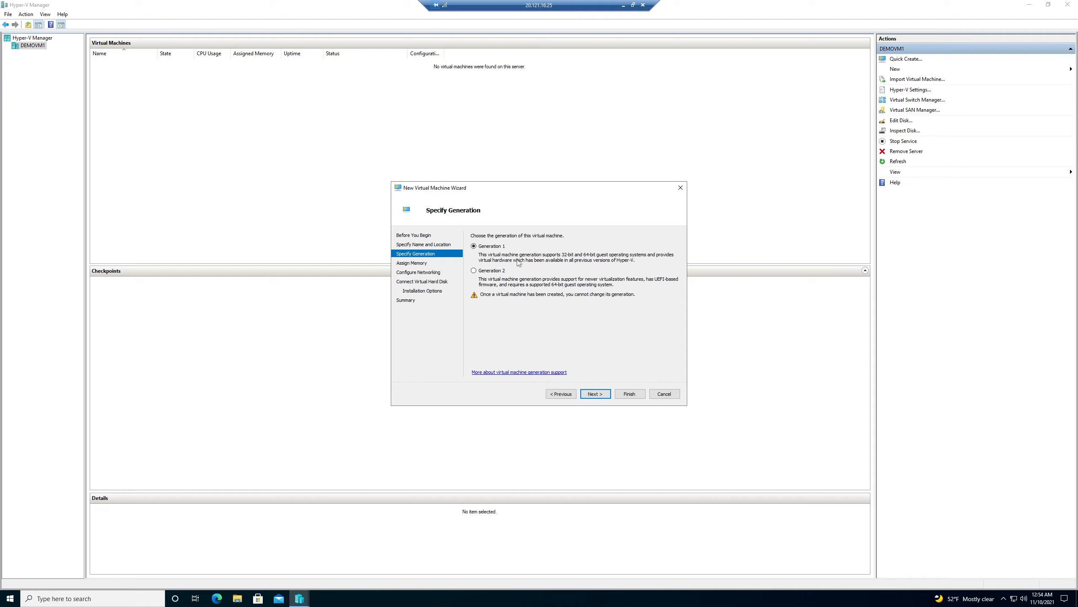
{"action": "left_click", "coordinate": [596, 394]}
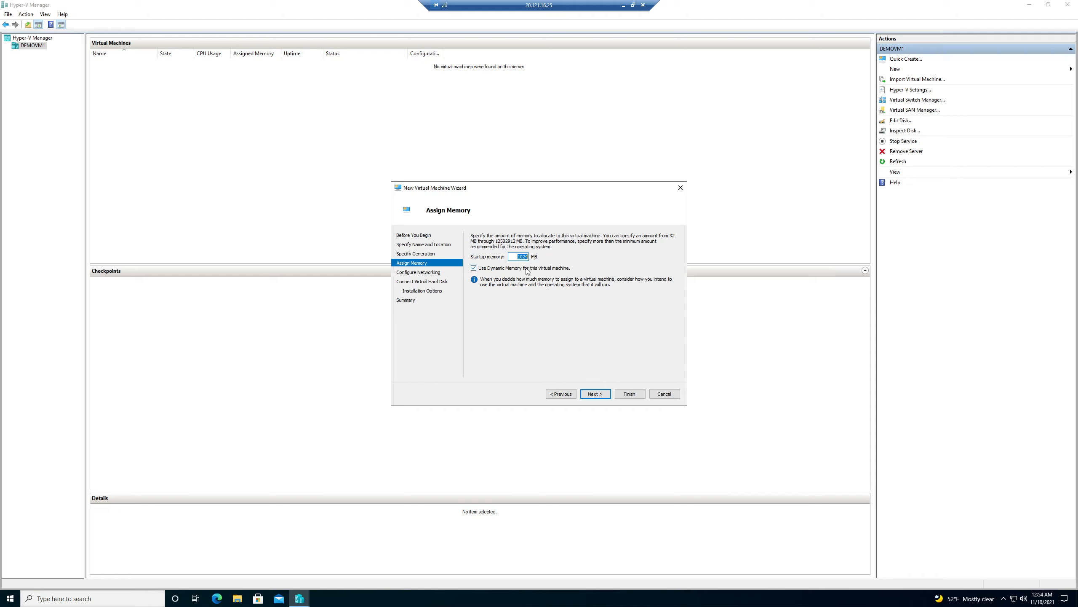
{"action": "type", "text": "4096"}
Connect the VM to ExtSwitch, keep the default new virtual disk, and install from an ISO image.
{"action": "left_click", "coordinate": [595, 394]}
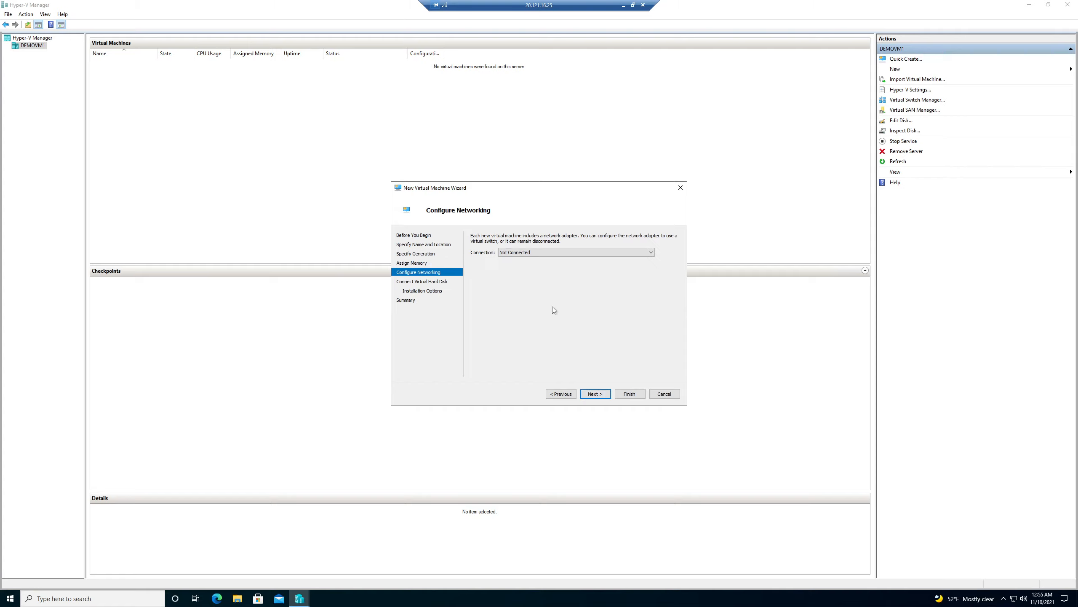
{"action": "left_click", "coordinate": [505, 253]}
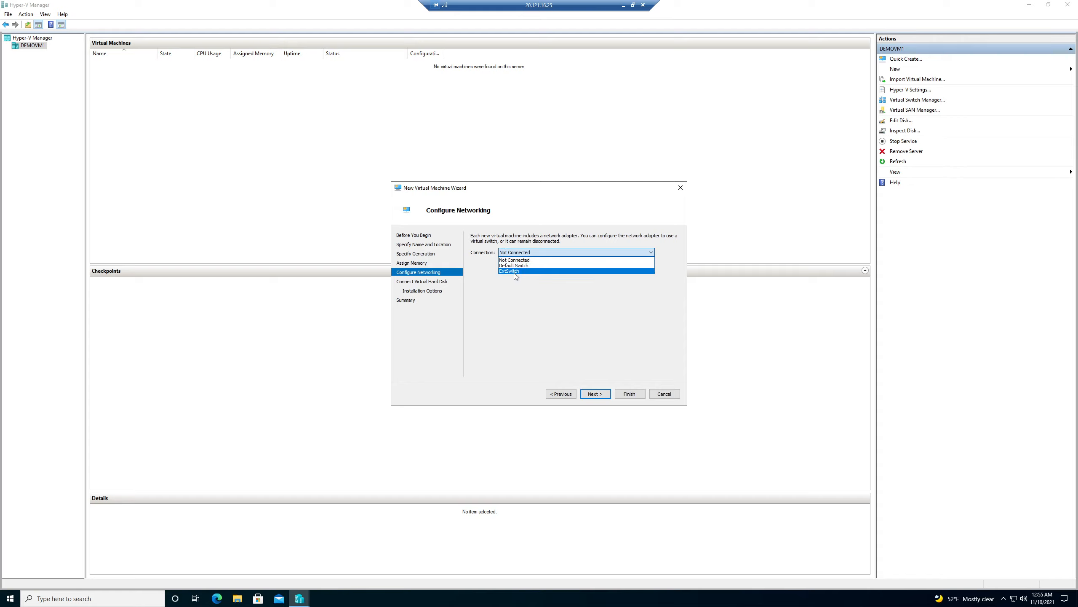
{"action": "left_click", "coordinate": [510, 272]}
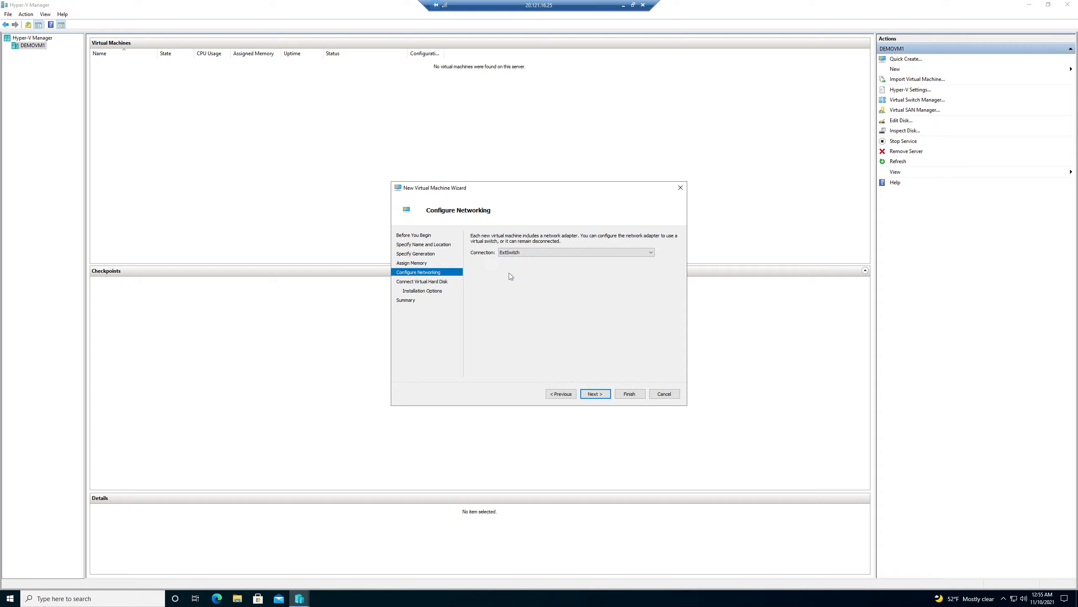
{"action": "left_click", "coordinate": [601, 394]}
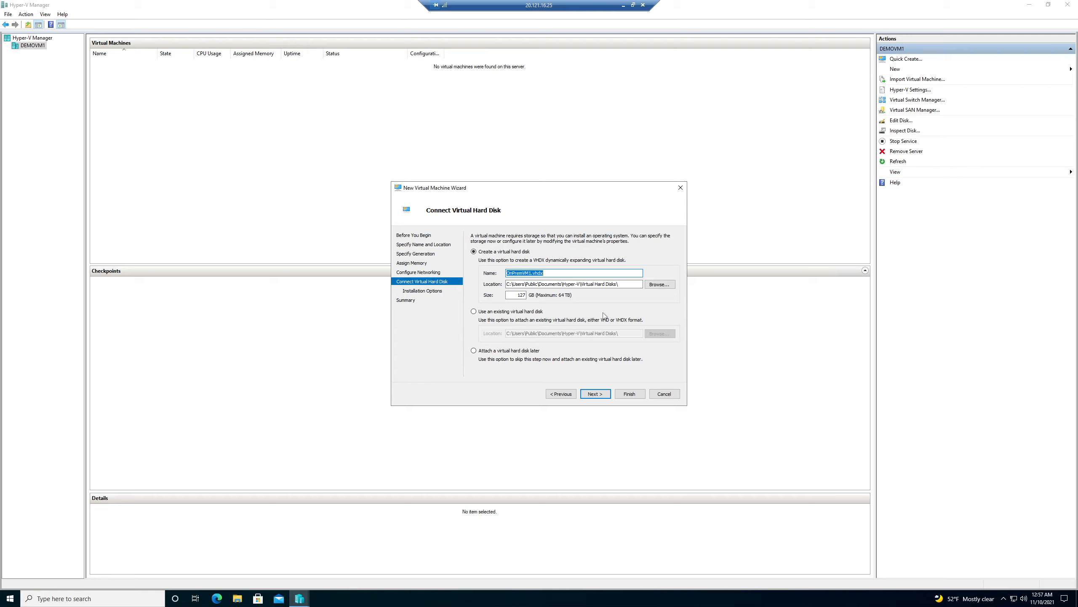
{"action": "left_click", "coordinate": [595, 394]}
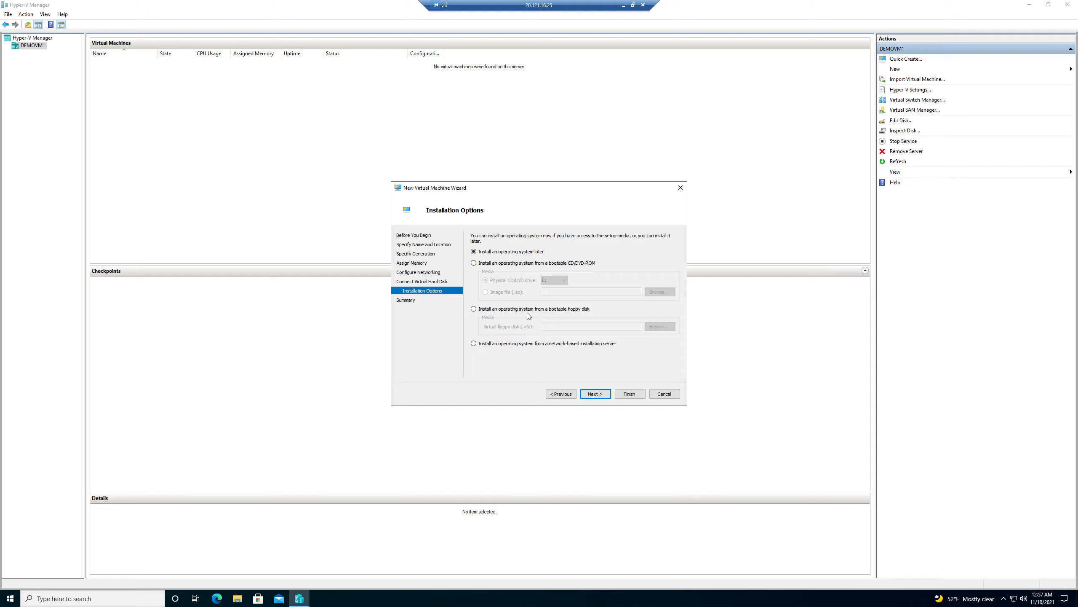
{"action": "left_click", "coordinate": [493, 262]}
{"action": "left_click", "coordinate": [505, 292]}
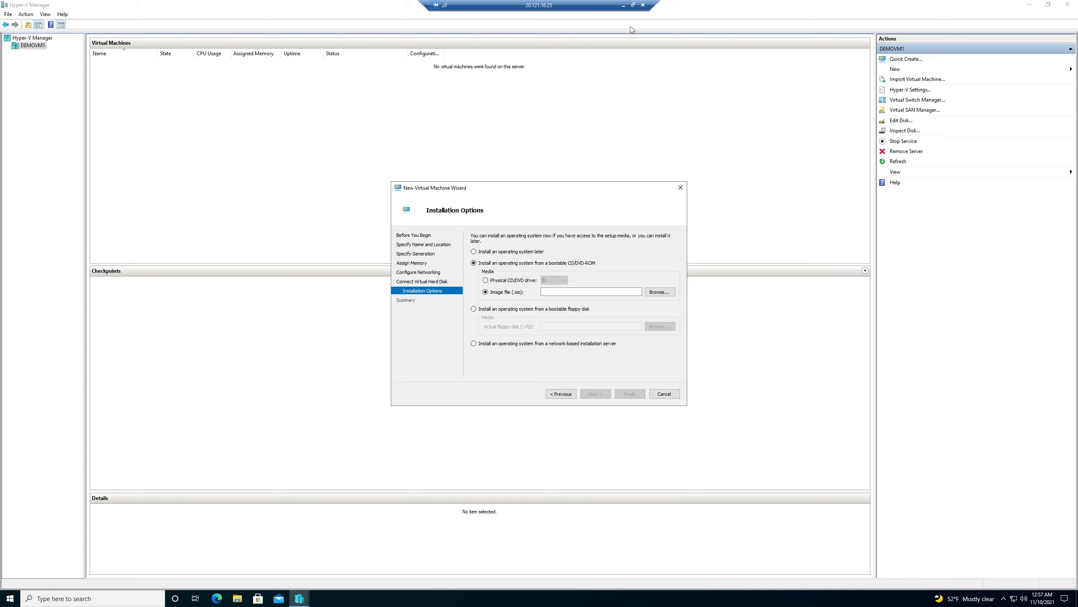
Download the 64-bit English Windows 10 Enterprise evaluation ISO locally, saving it as win10ISO.iso.
{"action": "left_click", "coordinate": [623, 5]}
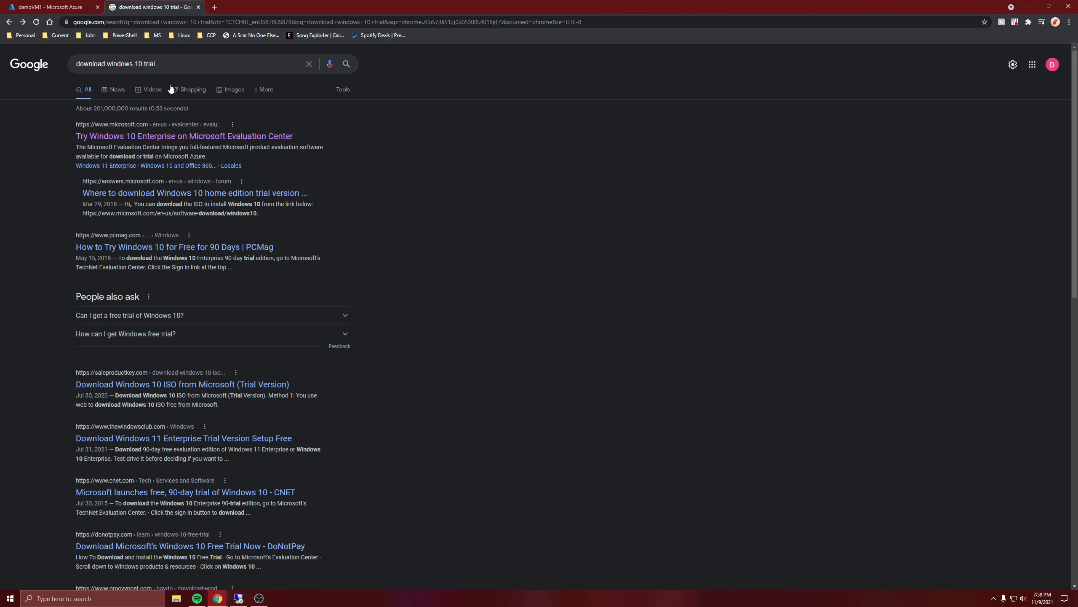
{"action": "left_click", "coordinate": [200, 138]}
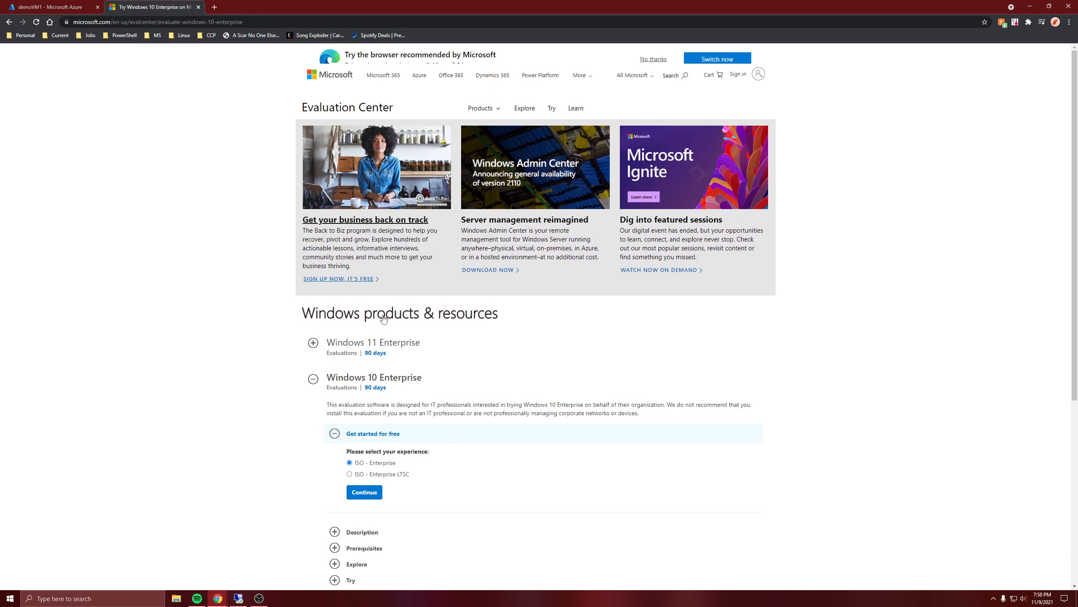
{"action": "scroll", "coordinate": [347, 304], "scroll_direction": "down", "scroll_amount": 7}
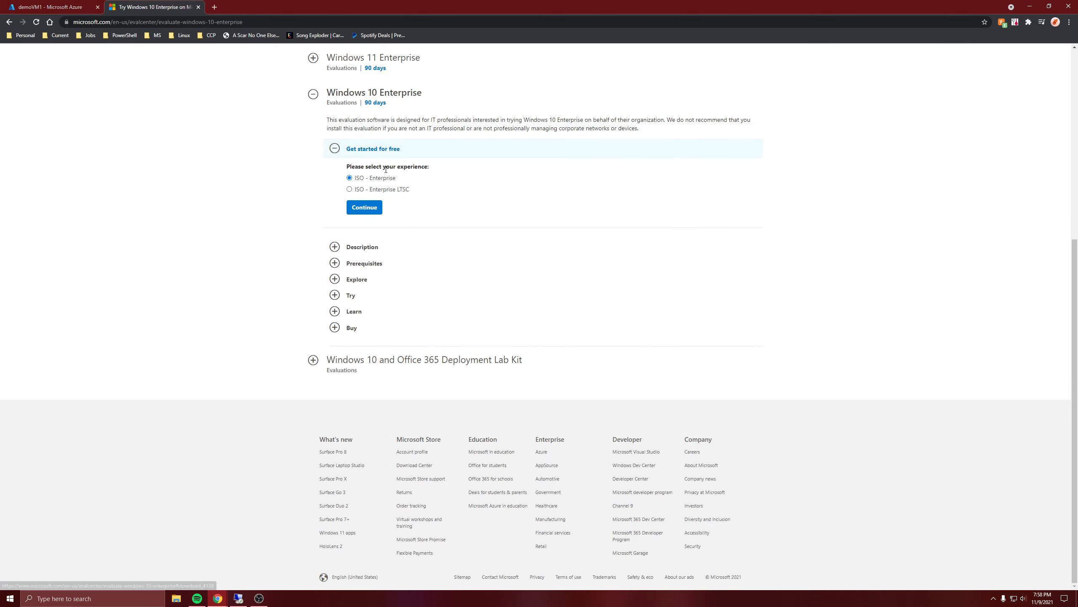
{"action": "left_click", "coordinate": [373, 208]}
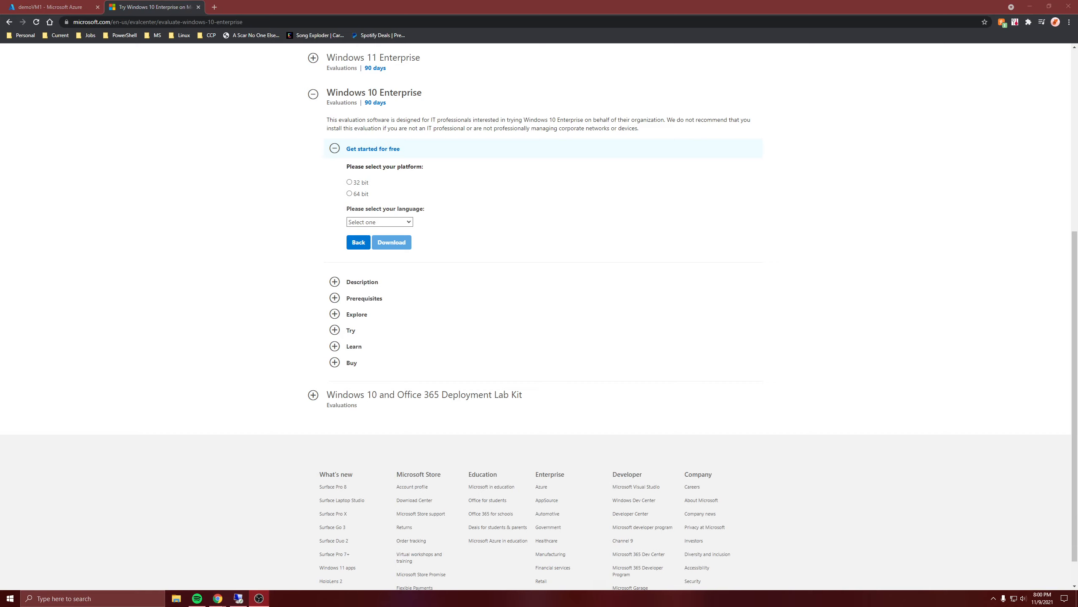
{"action": "left_click", "coordinate": [365, 197]}
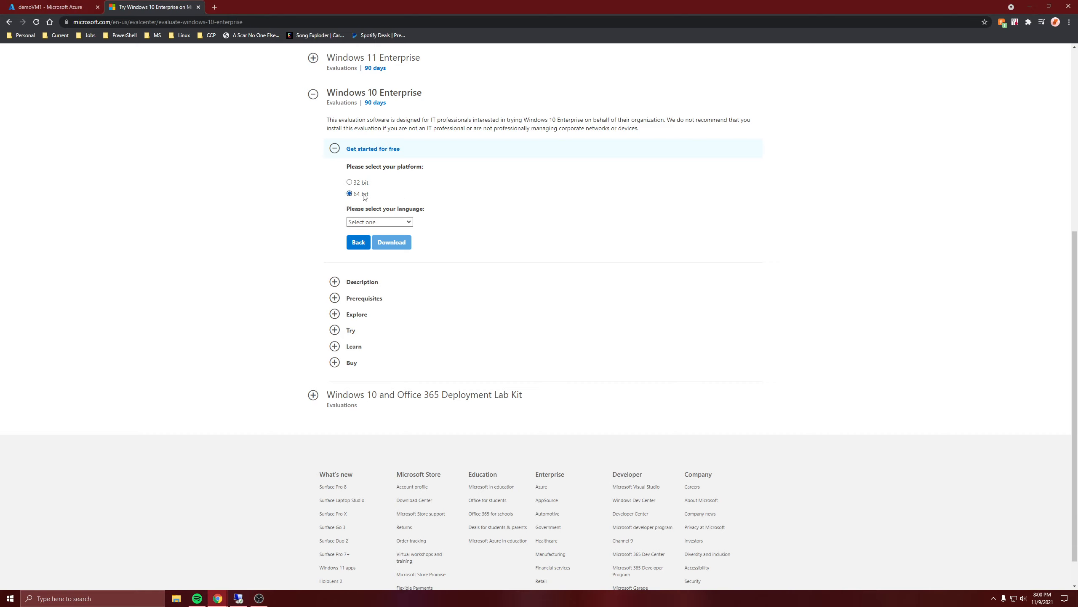
{"action": "left_click", "coordinate": [394, 226]}
{"action": "left_click", "coordinate": [398, 258]}
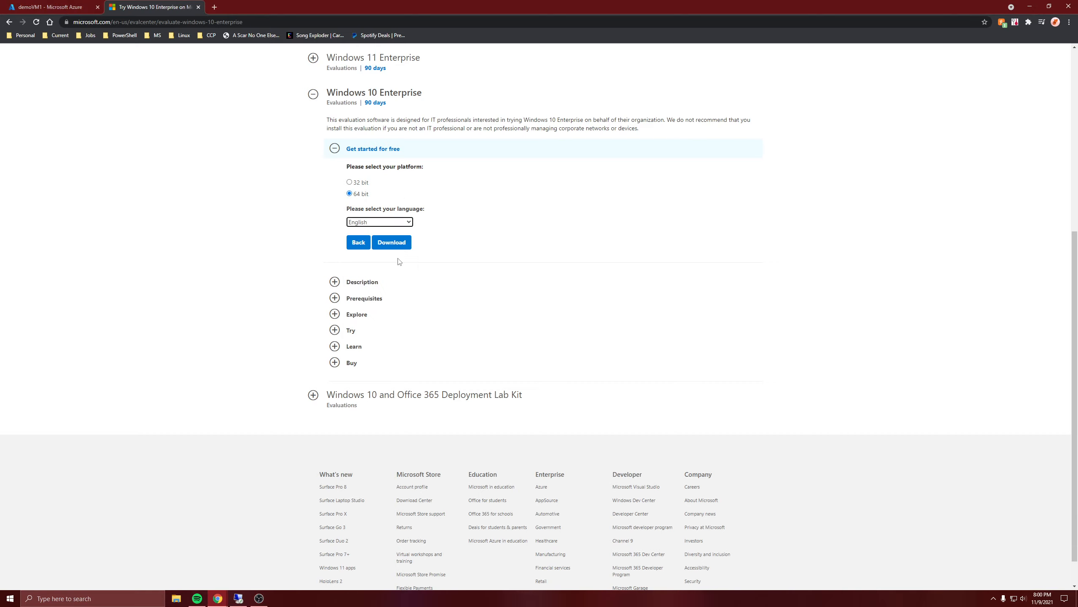
{"action": "left_click", "coordinate": [403, 249]}
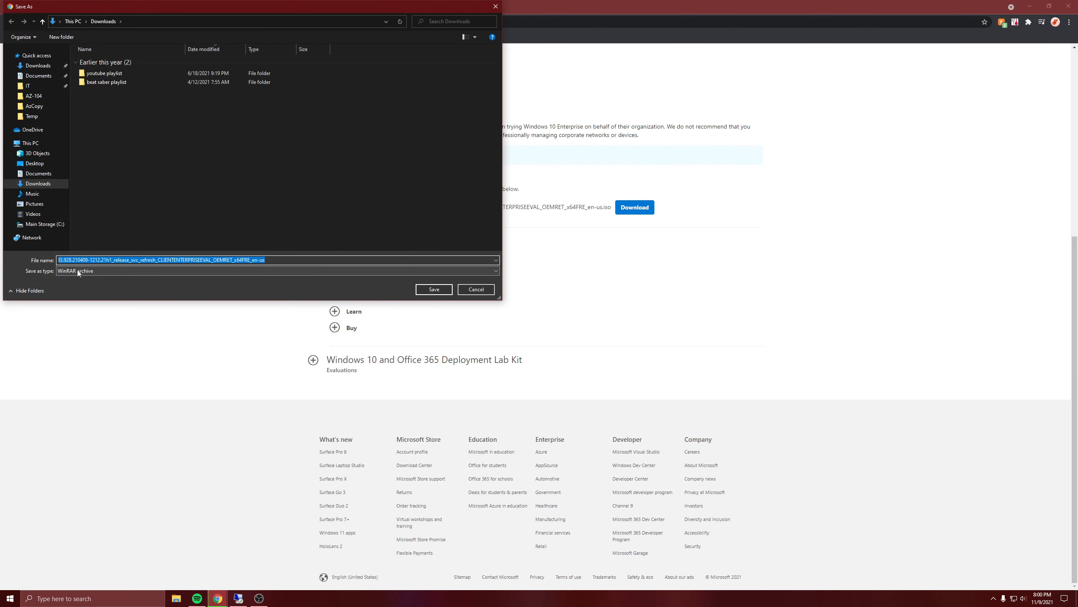
{"action": "type", "text": "win10ISO"}
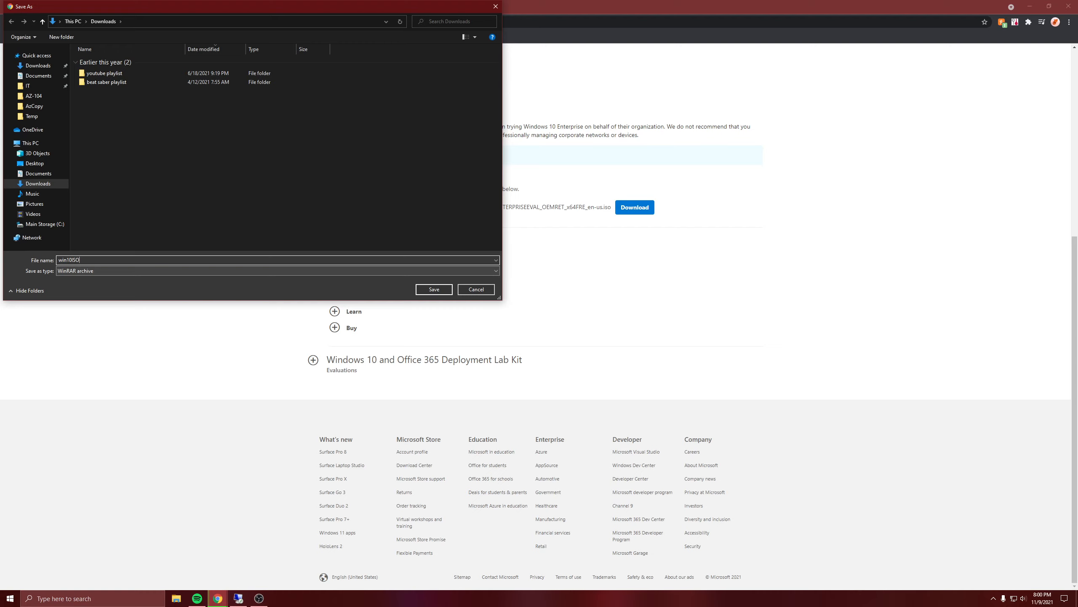
{"action": "key", "text": "Return"}
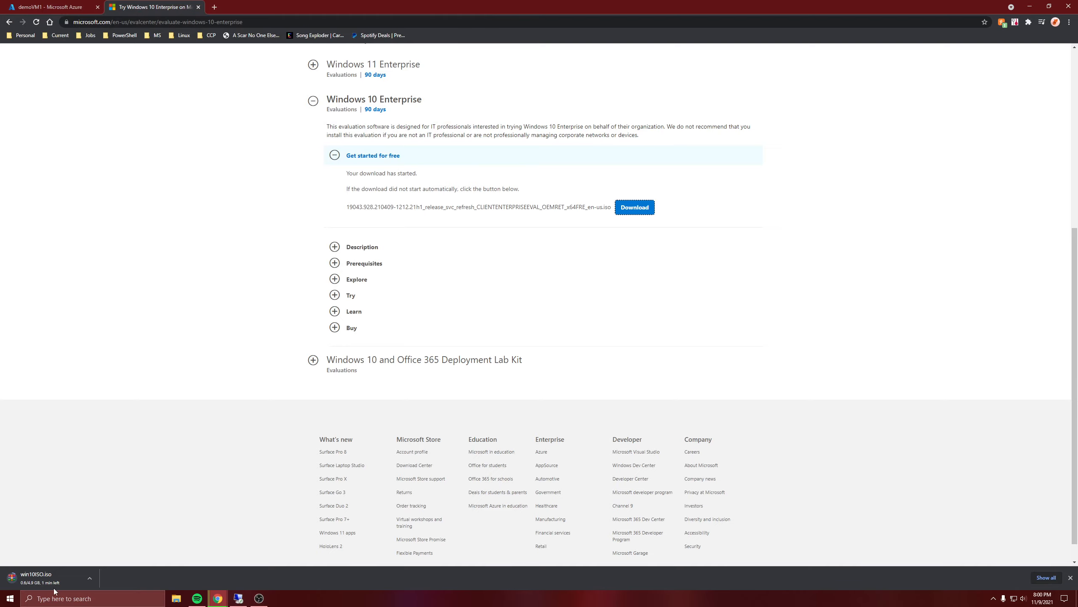
{"action": "left_click", "coordinate": [176, 598]}
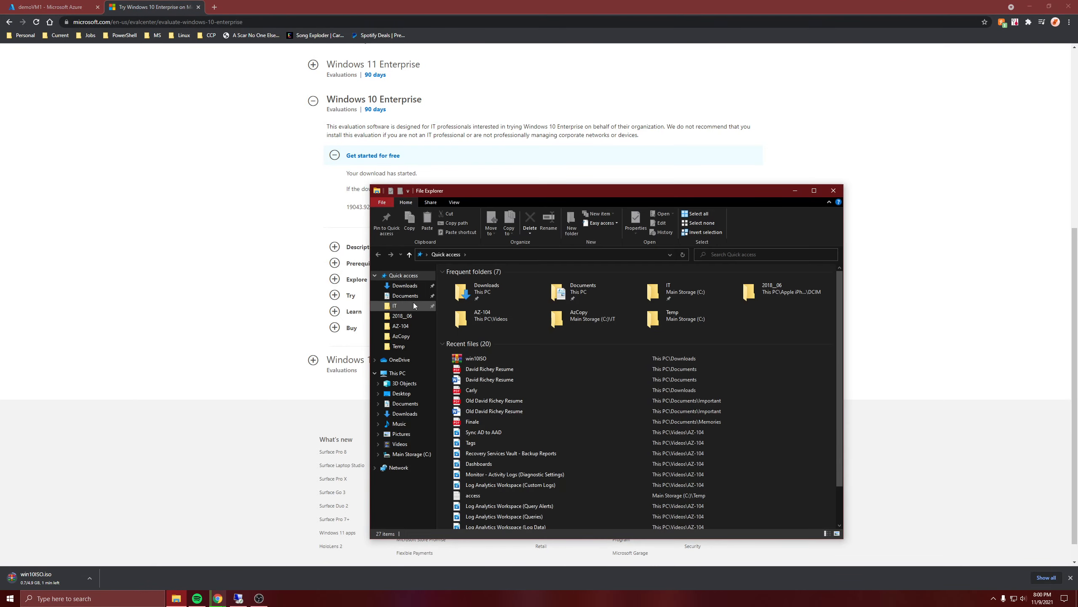
Extract the win10ISO file into the Downloads folder.
{"action": "left_click", "coordinate": [404, 285]}
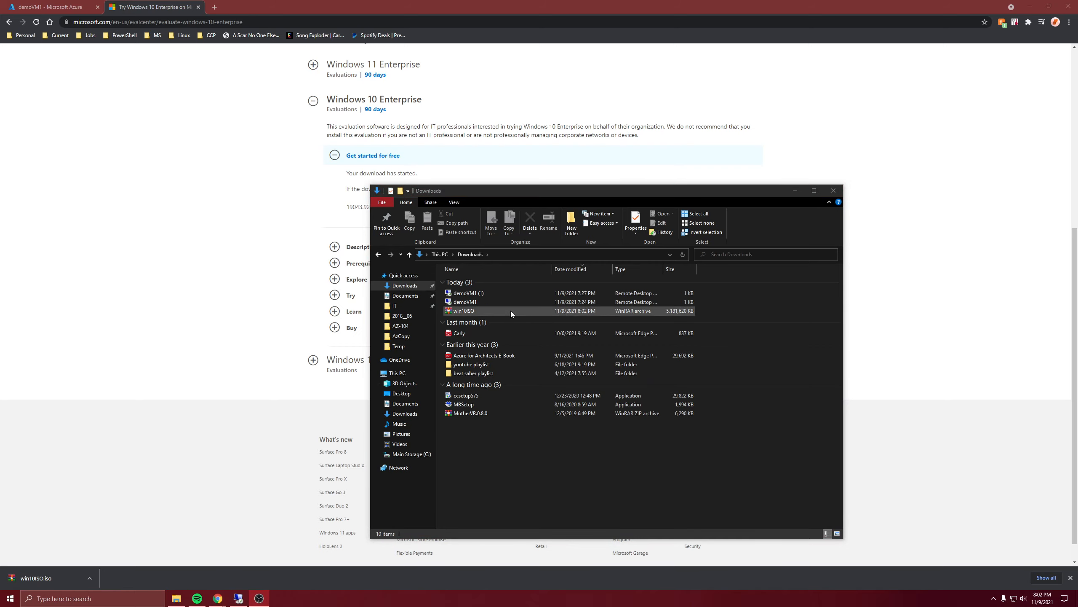
{"action": "right_click", "coordinate": [512, 312]}
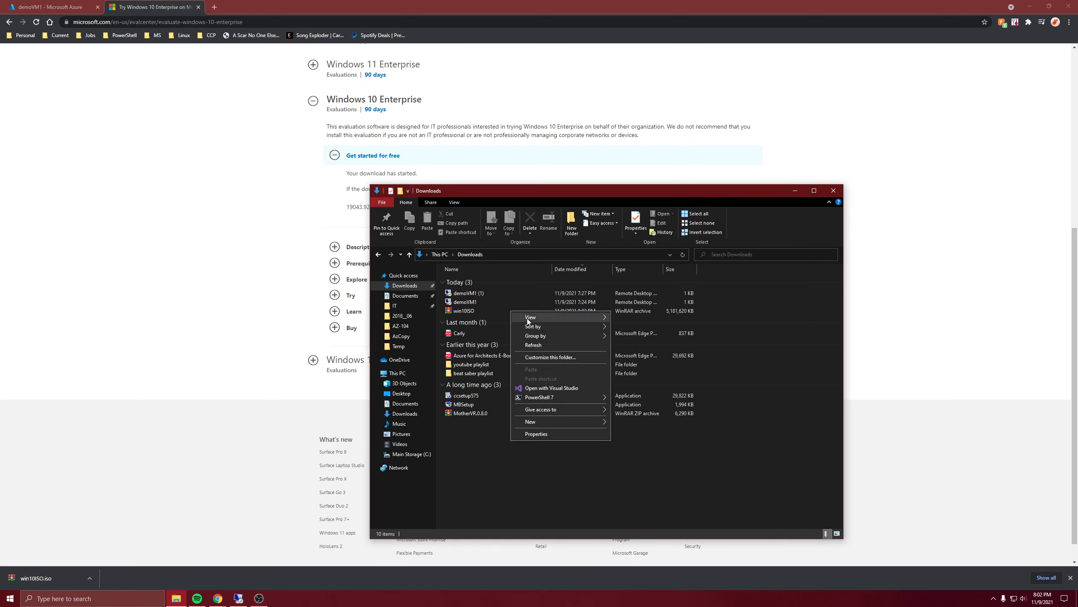
{"action": "left_click", "coordinate": [479, 311]}
{"action": "right_click", "coordinate": [479, 311]}
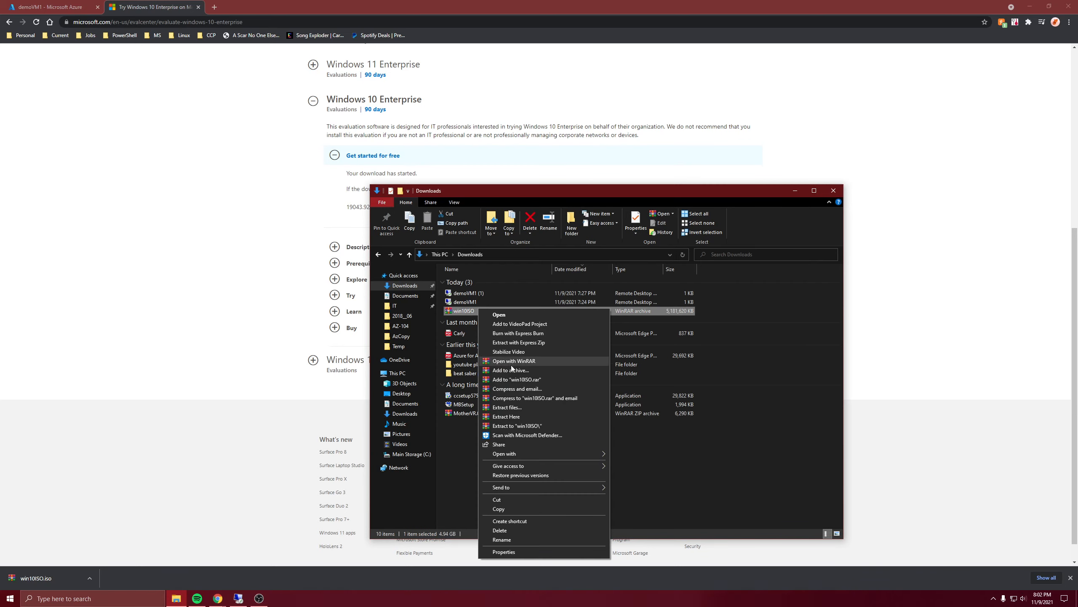
{"action": "left_click", "coordinate": [517, 416]}
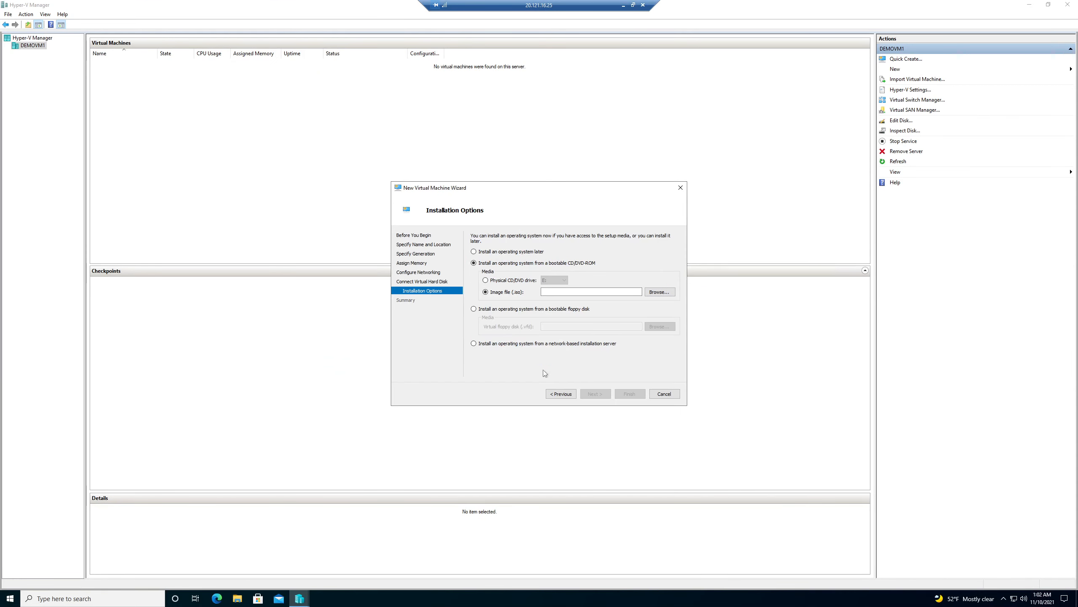
Cancel the ISO file picker, close the Lifewire ISO article, and return to the demoVM1 Azure overview.
{"action": "left_click", "coordinate": [624, 6]}
{"action": "left_click", "coordinate": [658, 292]}
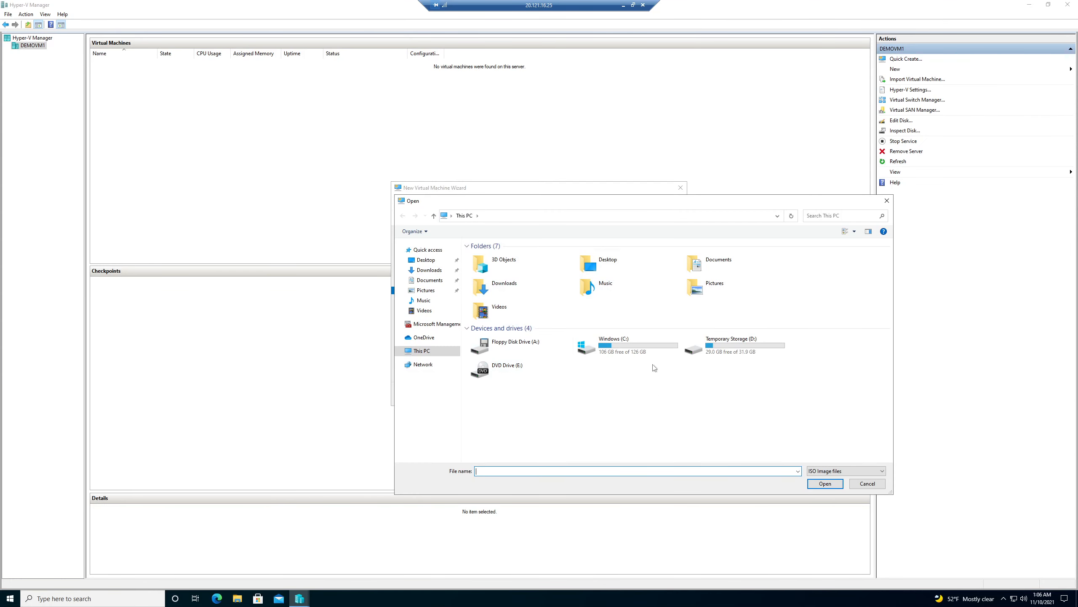
{"action": "left_click", "coordinate": [886, 200]}
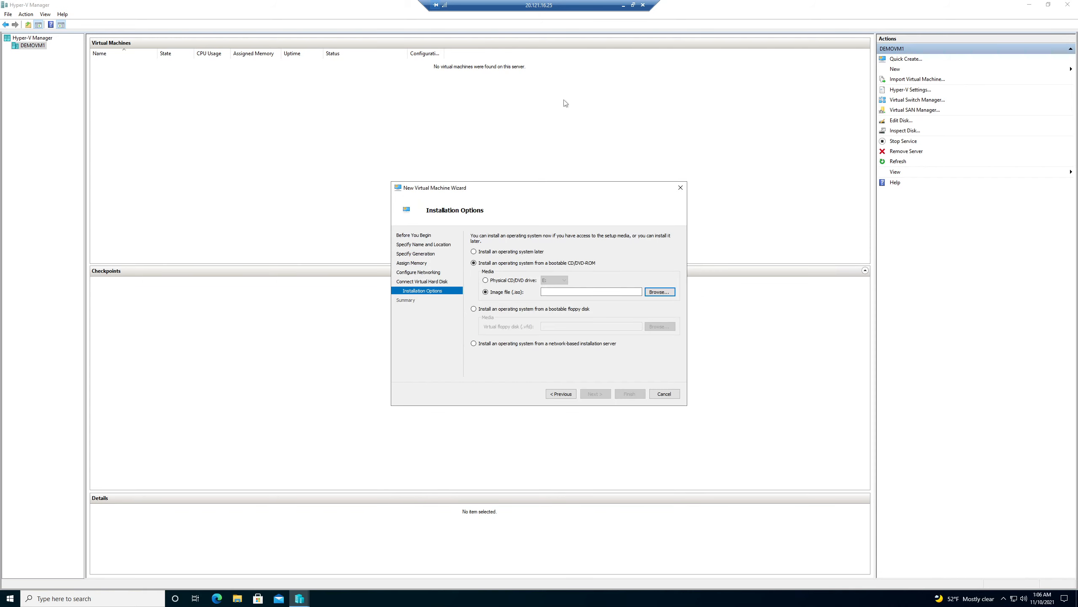
{"action": "left_click", "coordinate": [623, 5]}
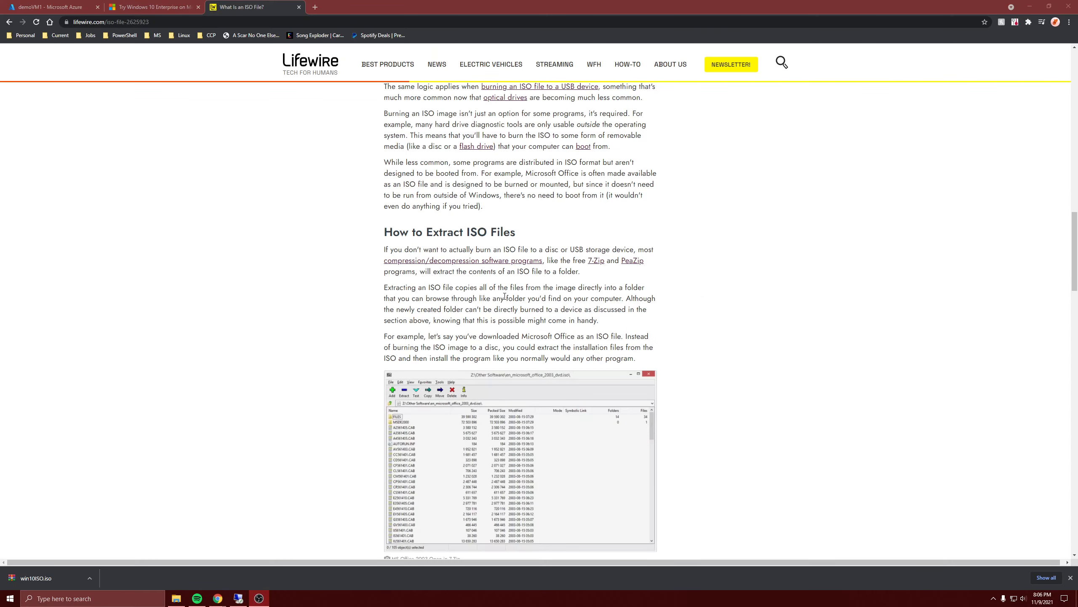
{"action": "left_click", "coordinate": [299, 8]}
{"action": "left_click", "coordinate": [51, 7]}
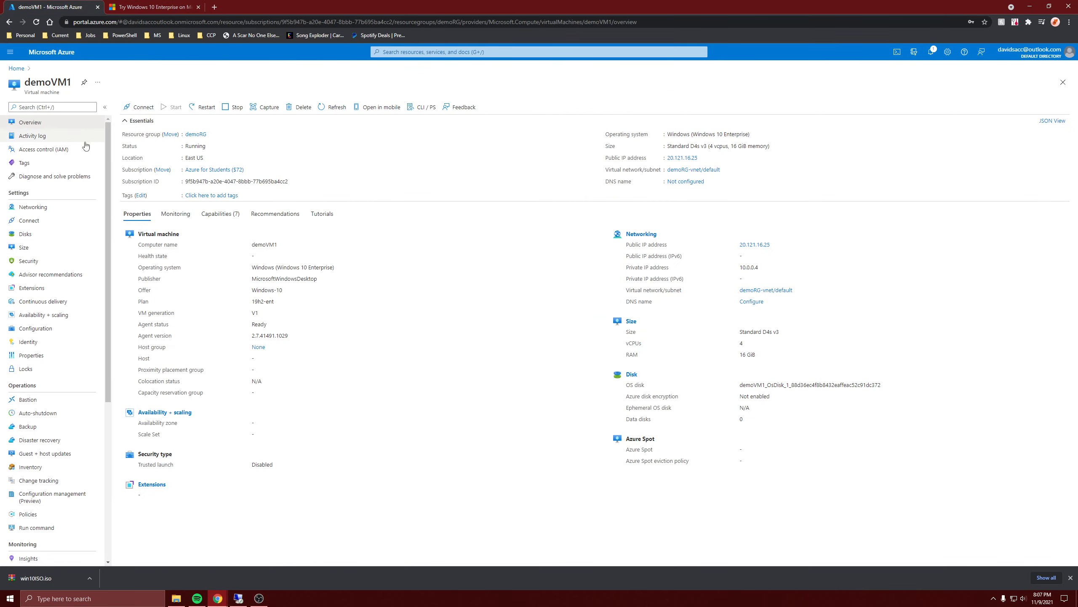
Edit the demoVM1 remote desktop file to share local drives with the session.
{"action": "left_click", "coordinate": [181, 596]}
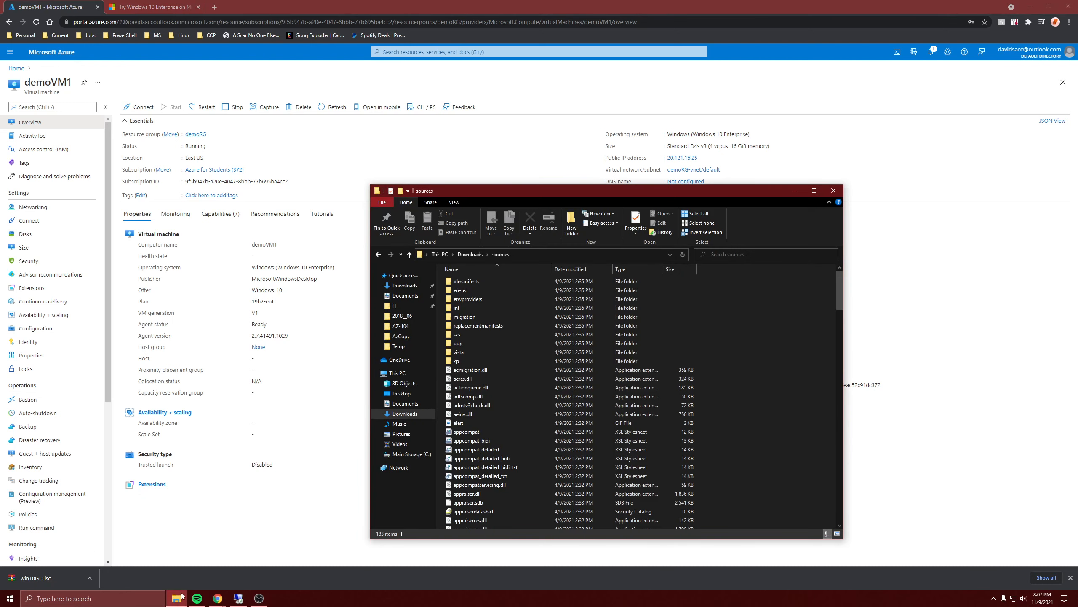
{"action": "left_click", "coordinate": [405, 285]}
{"action": "left_click", "coordinate": [467, 293]}
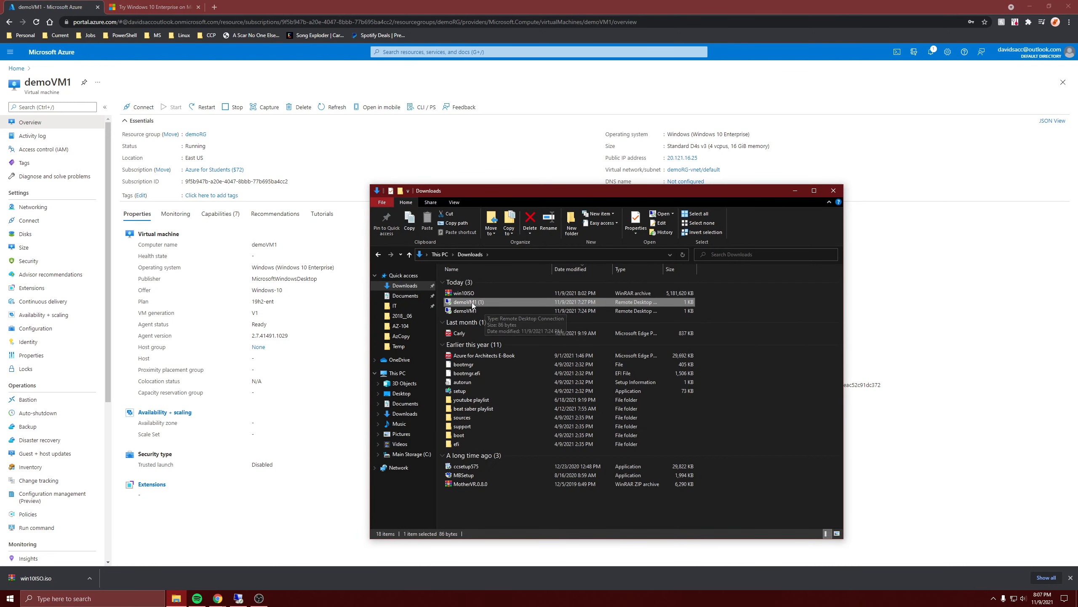
{"action": "right_click", "coordinate": [473, 303]}
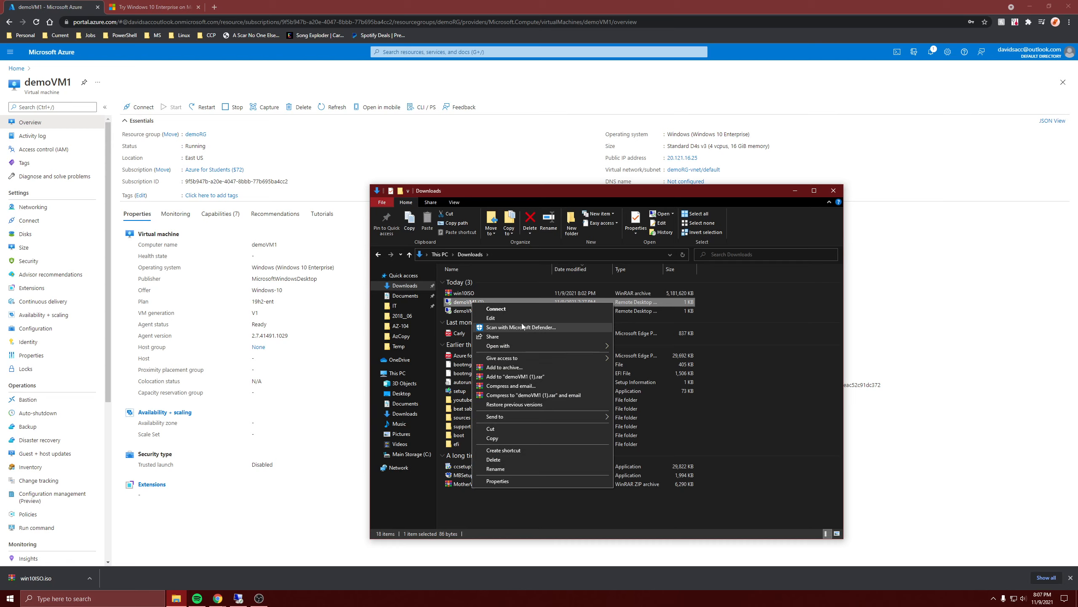
{"action": "left_click", "coordinate": [509, 318]}
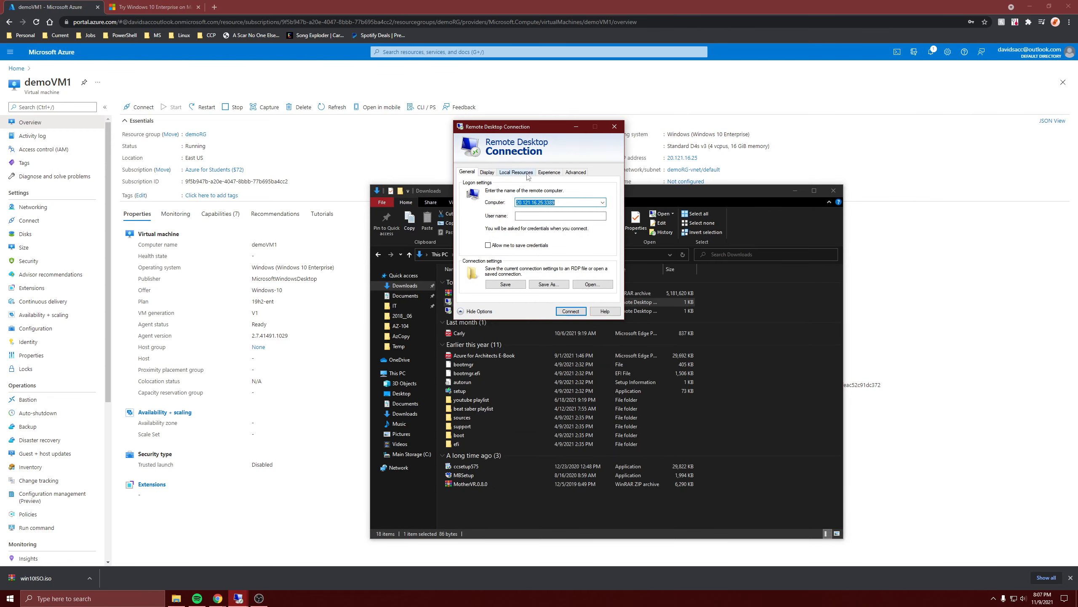
{"action": "left_click", "coordinate": [526, 172]}
{"action": "left_click", "coordinate": [507, 289]}
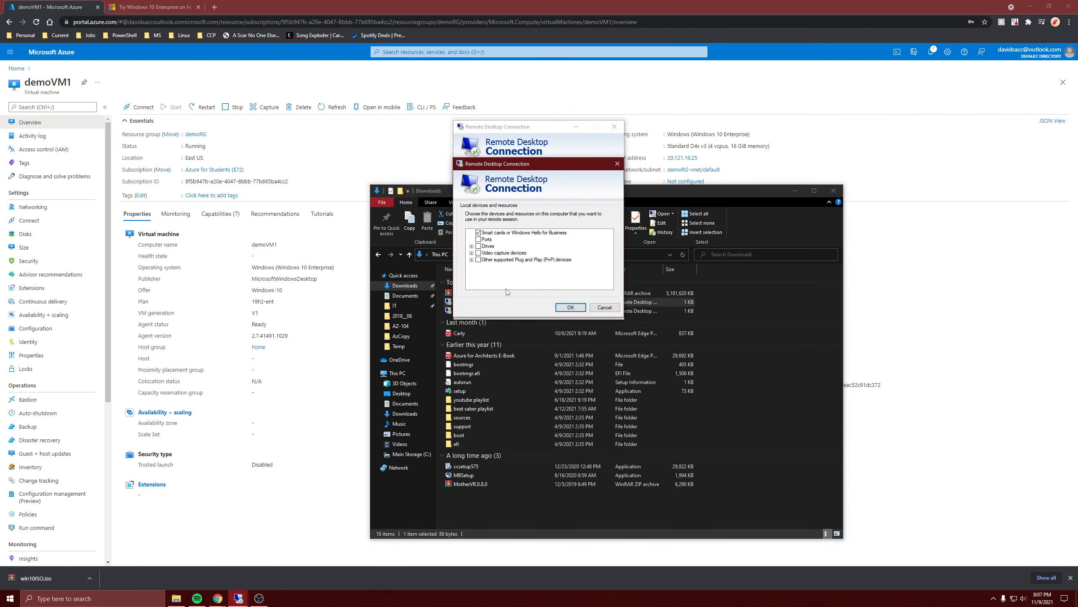
{"action": "left_click", "coordinate": [478, 246]}
{"action": "left_click", "coordinate": [471, 246]}
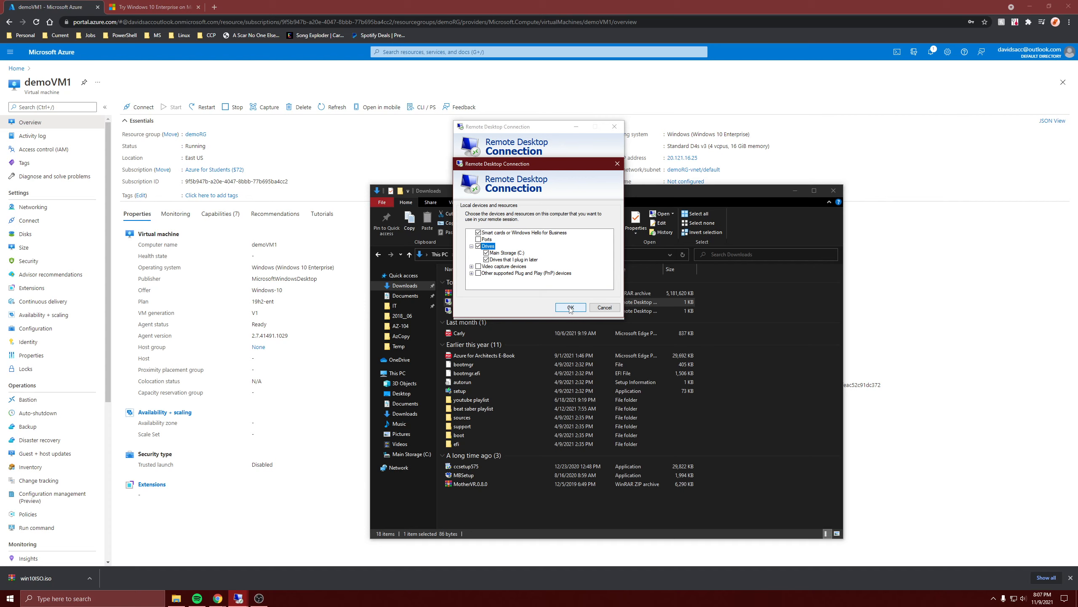
{"action": "left_click", "coordinate": [570, 307]}
Reconnect to demoVM1, closing the old session and entering the account password.
{"action": "left_click", "coordinate": [573, 312]}
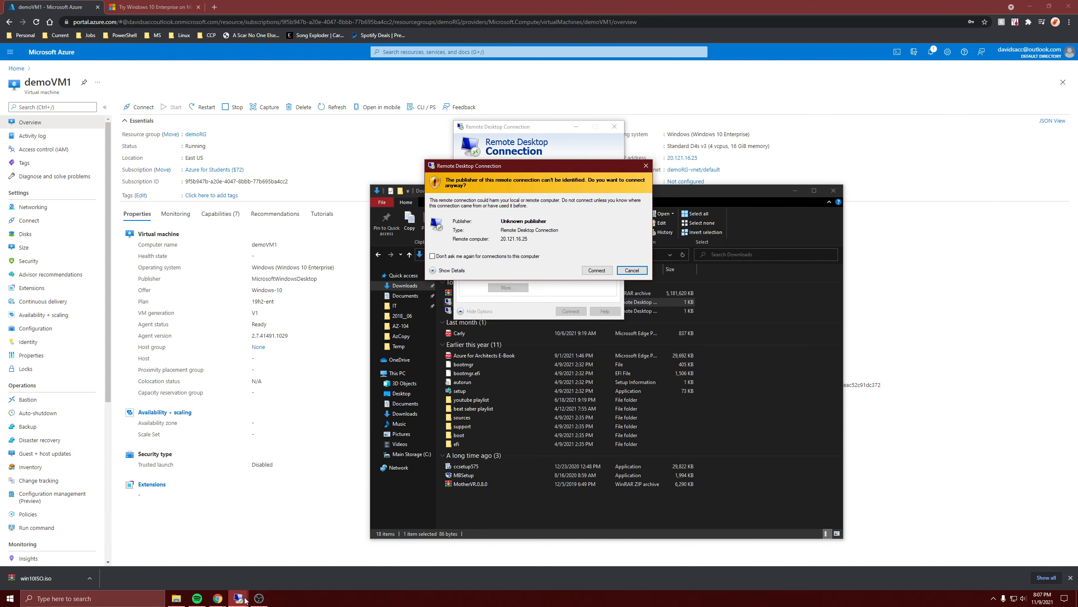
{"action": "mouse_move", "coordinate": [245, 600]}
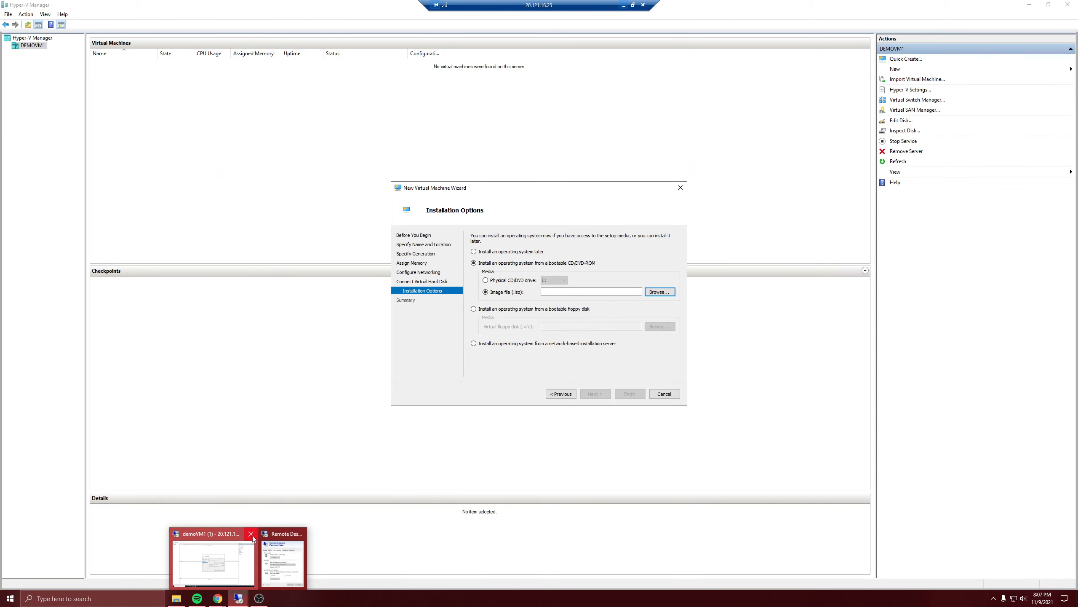
{"action": "left_click", "coordinate": [251, 532]}
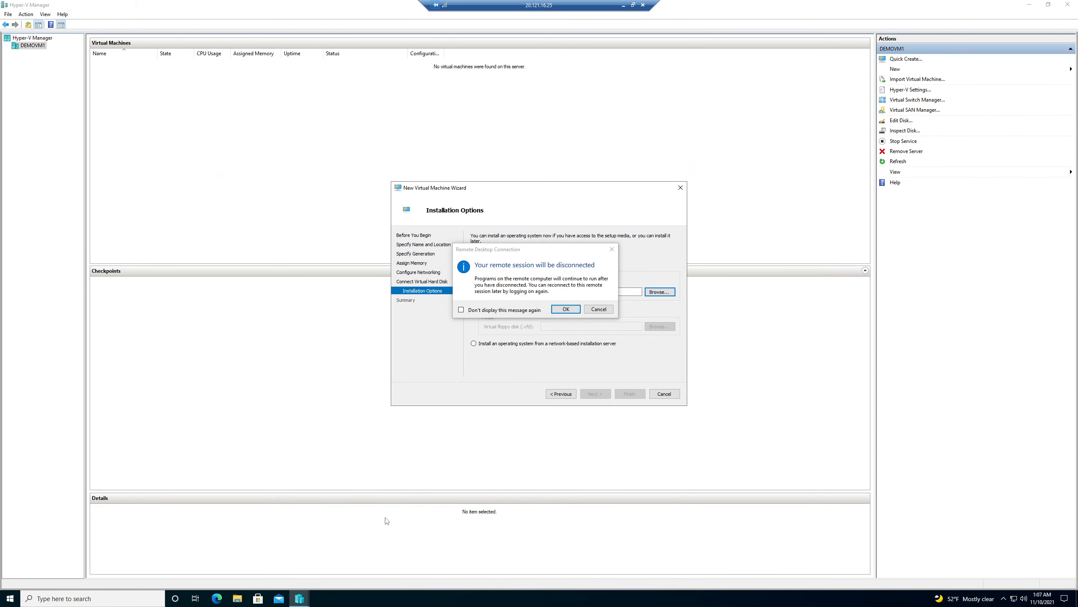
{"action": "left_click", "coordinate": [567, 310]}
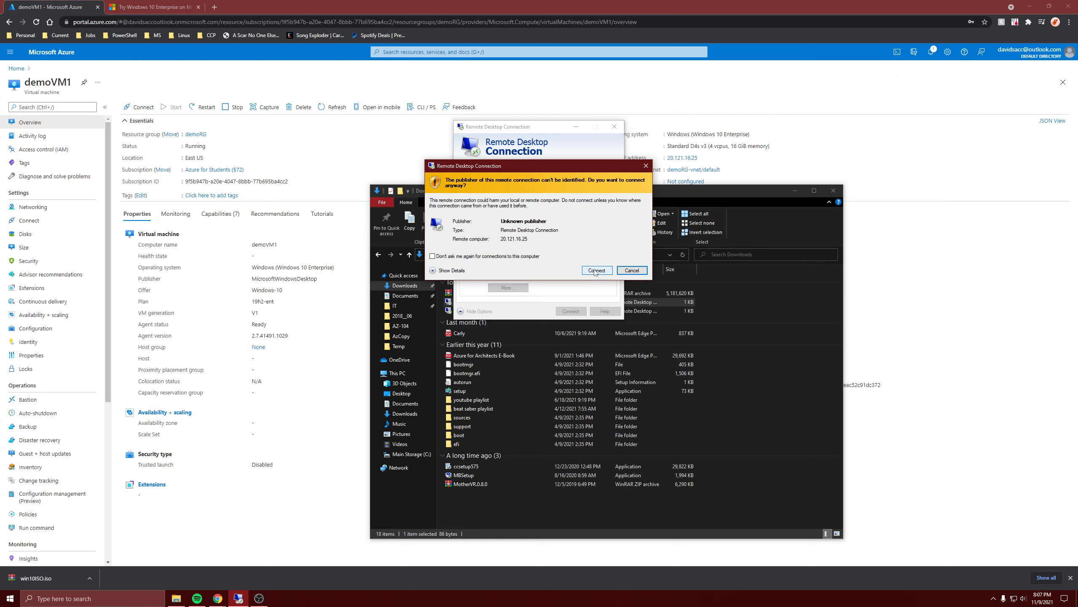
{"action": "left_click", "coordinate": [596, 270]}
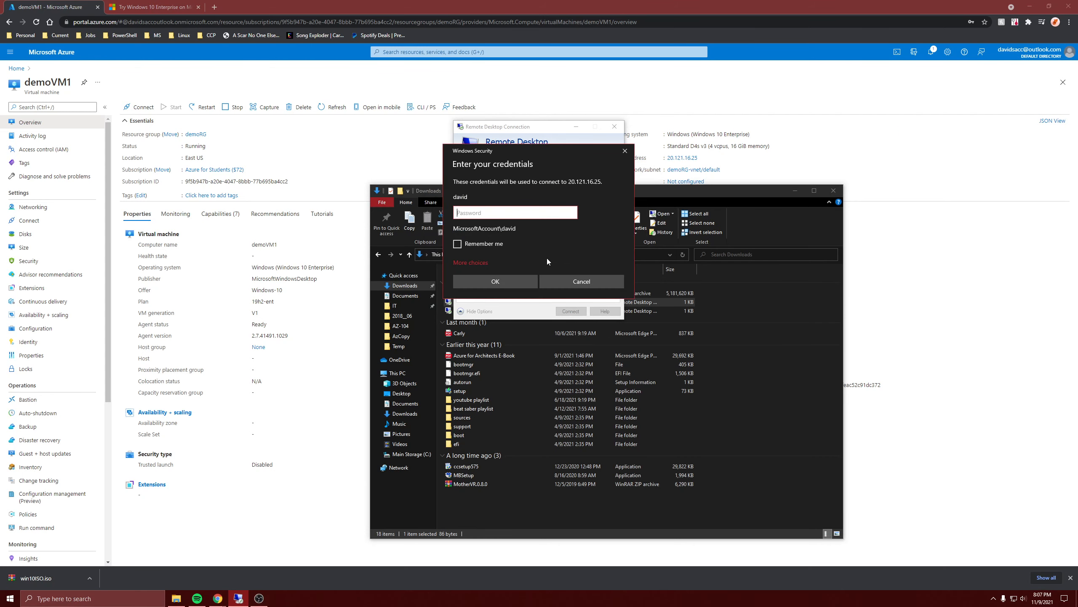
{"action": "type", "text": "***************"}
{"action": "key", "text": "Return"}
Accept the certificate and pick win10ISO from Downloads on the redirected local C drive.
{"action": "left_click", "coordinate": [568, 295]}
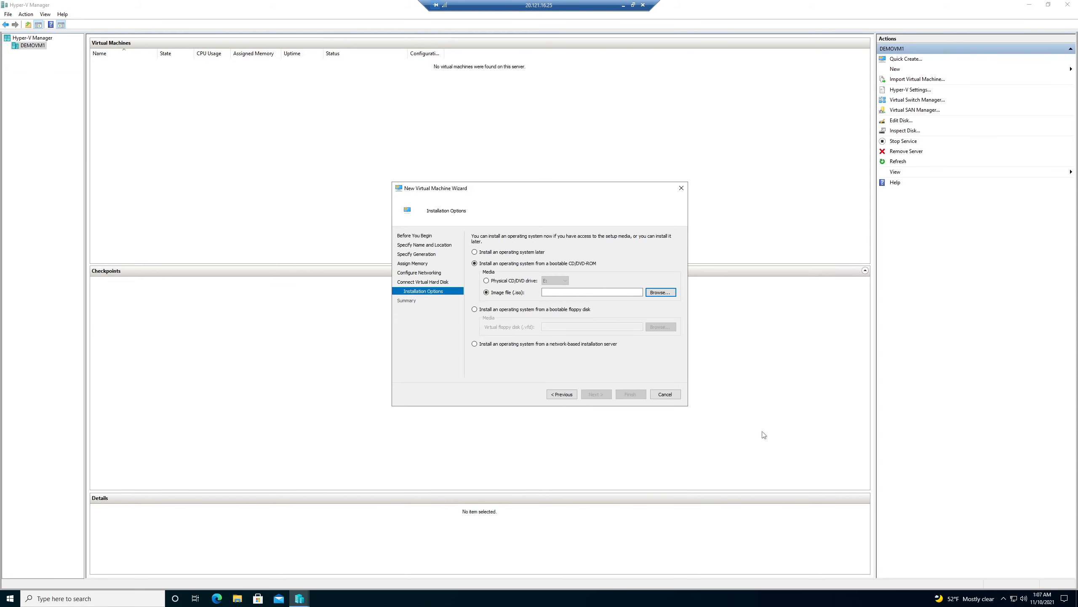
{"action": "left_click", "coordinate": [657, 297]}
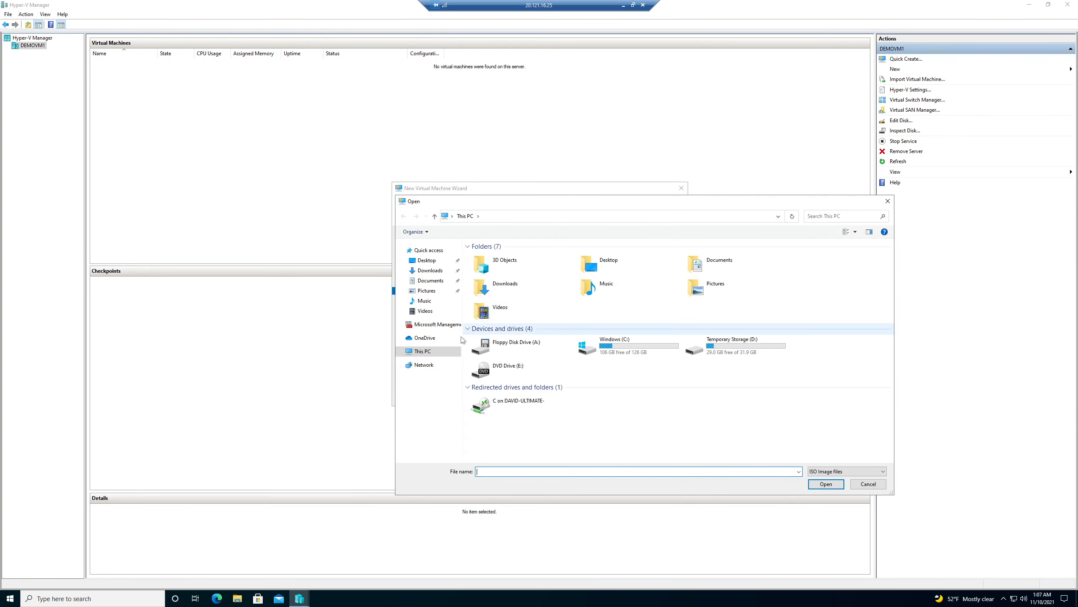
{"action": "double_click", "coordinate": [523, 405]}
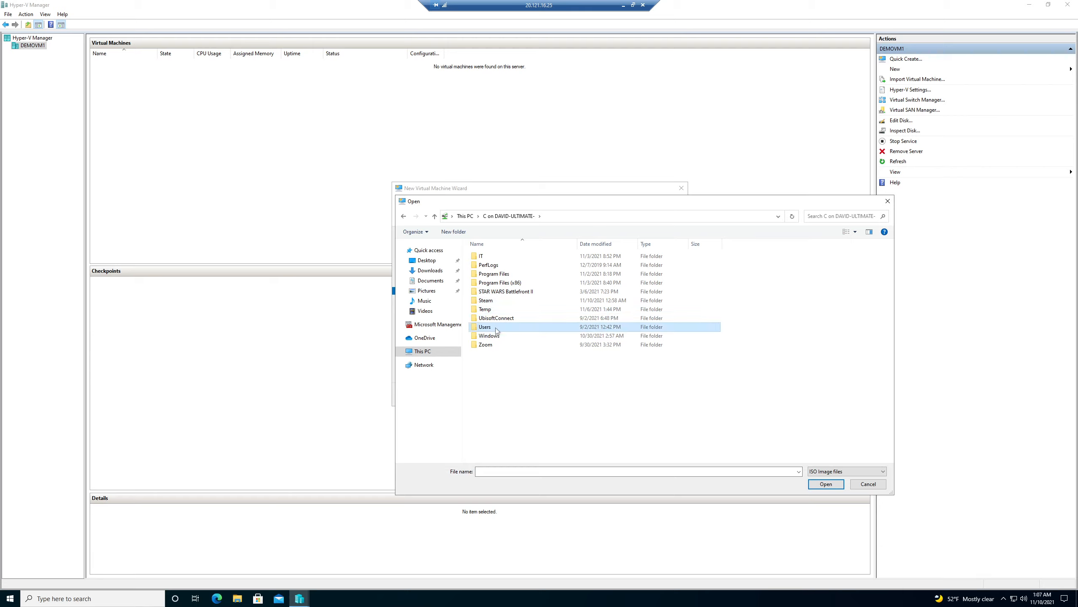
{"action": "double_click", "coordinate": [496, 326]}
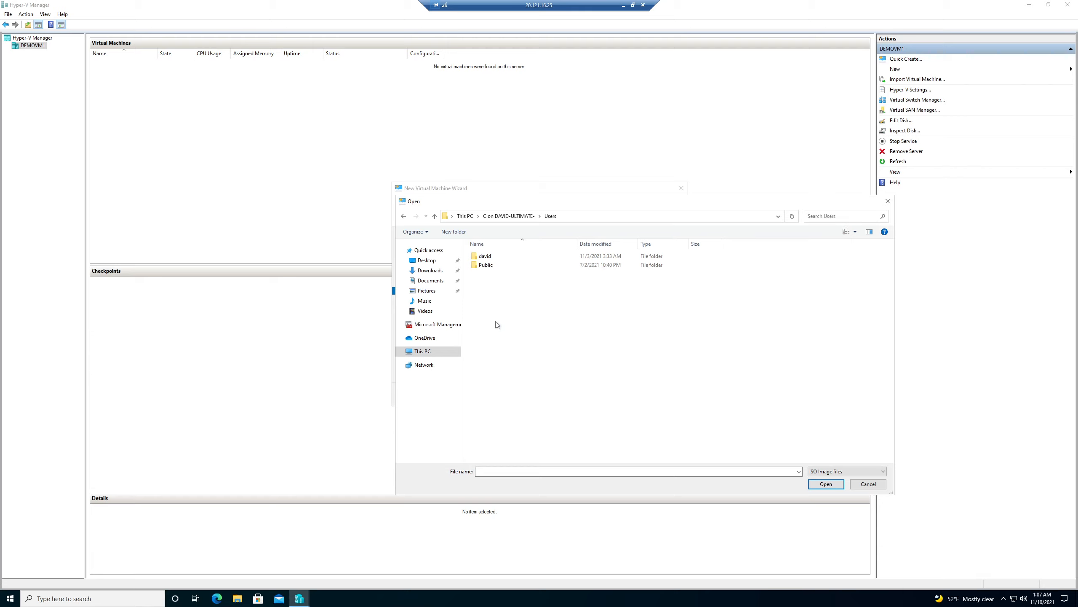
{"action": "double_click", "coordinate": [493, 256]}
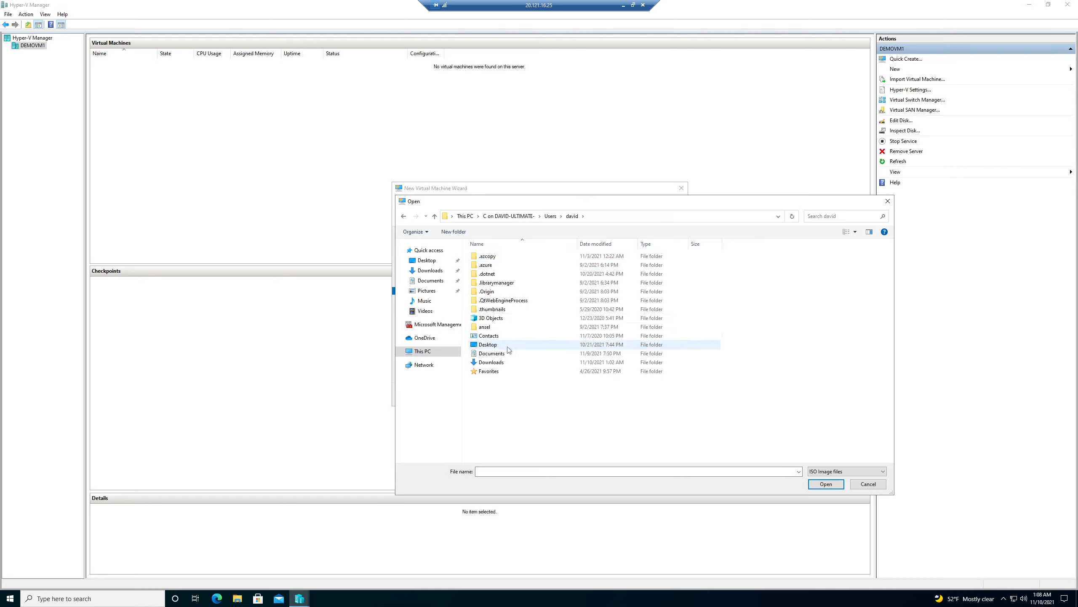
{"action": "double_click", "coordinate": [491, 362]}
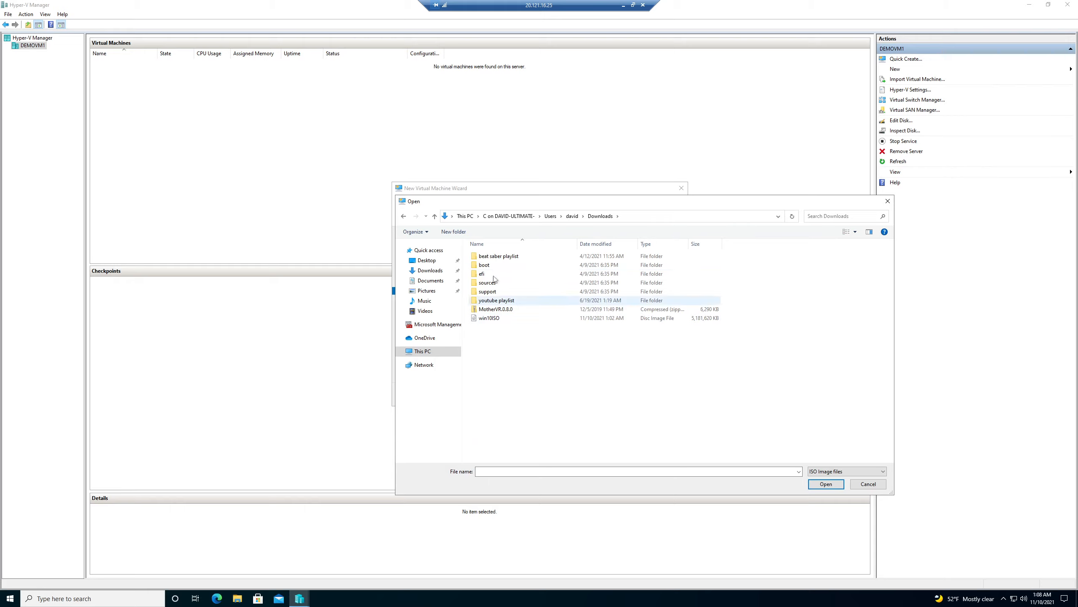
{"action": "left_click", "coordinate": [510, 321]}
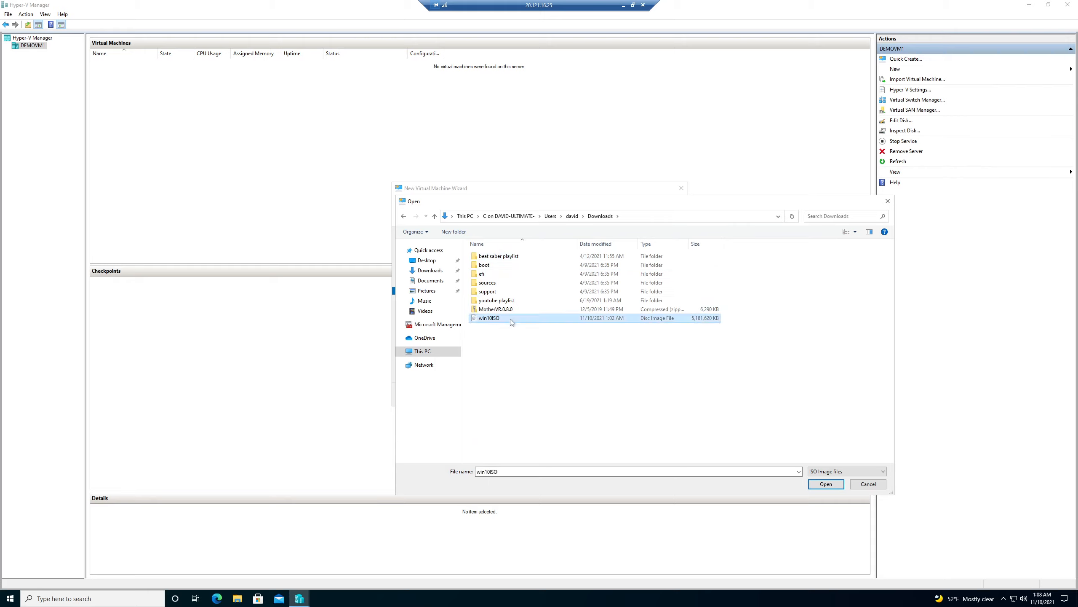
Use win10ISO as the installation image and finish the OnPremVM1 wizard.
{"action": "key", "text": "Return"}
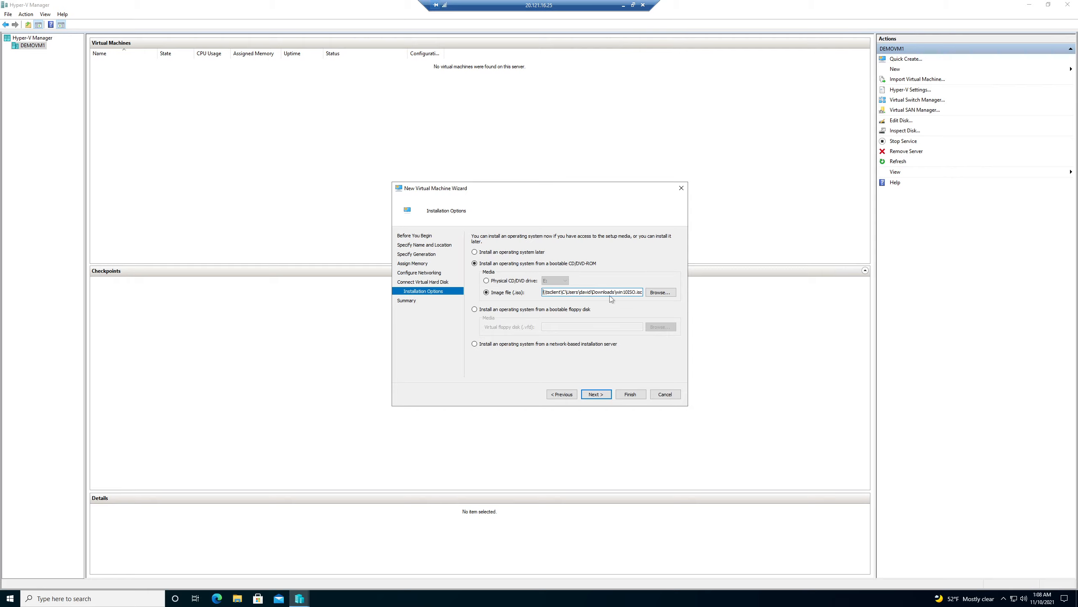
{"action": "left_click", "coordinate": [607, 396]}
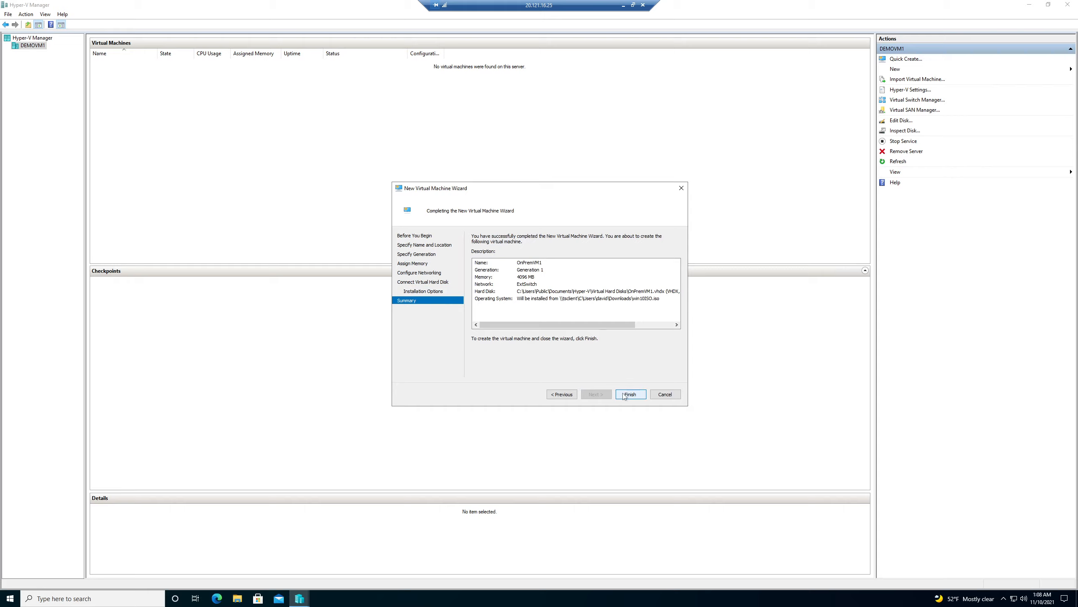
{"action": "left_click", "coordinate": [624, 396]}
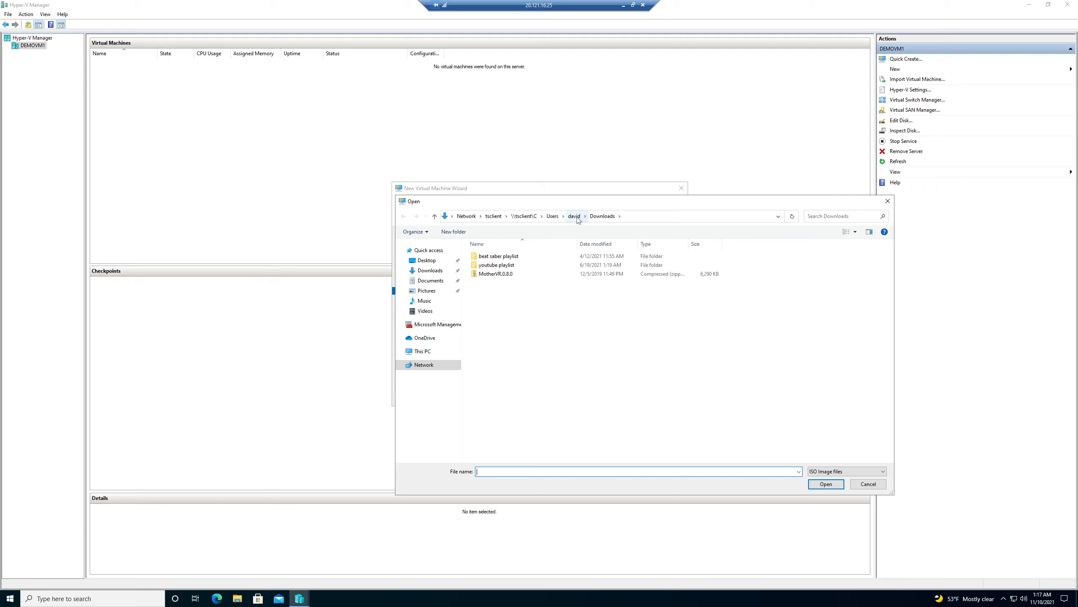
Copy win10ISO from the Temp folder on the redirected local C drive.
{"action": "left_click", "coordinate": [432, 355]}
{"action": "double_click", "coordinate": [513, 404]}
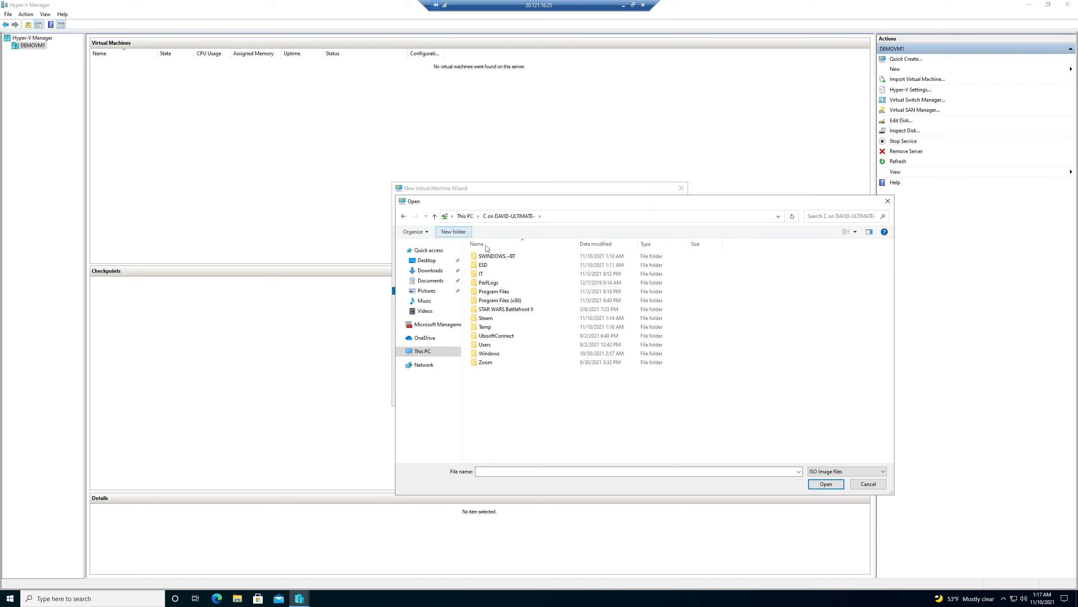
{"action": "left_click", "coordinate": [502, 327]}
{"action": "double_click", "coordinate": [501, 328]}
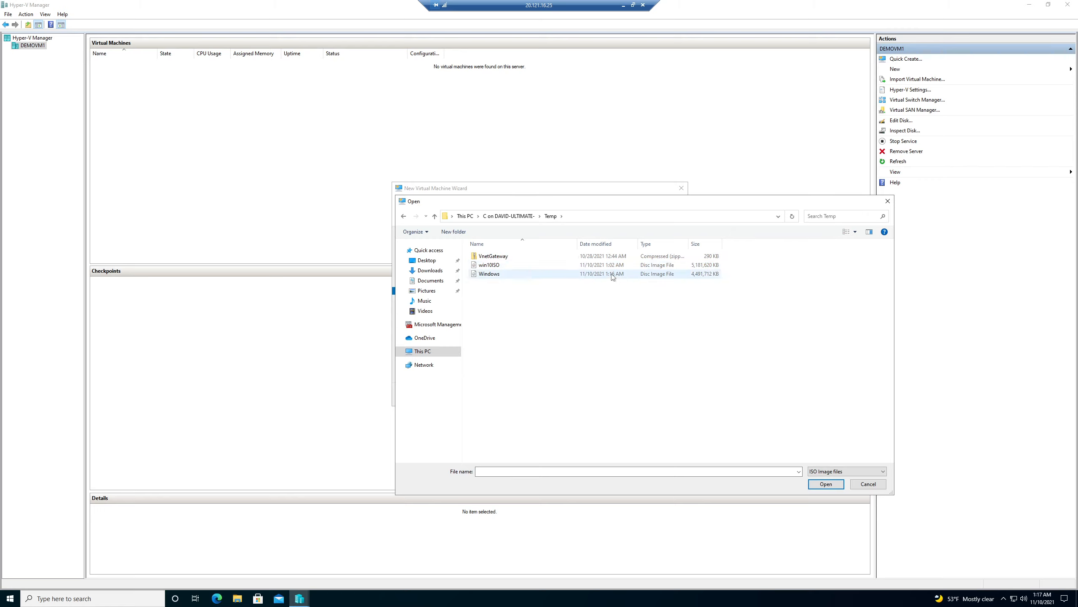
{"action": "left_click", "coordinate": [585, 268]}
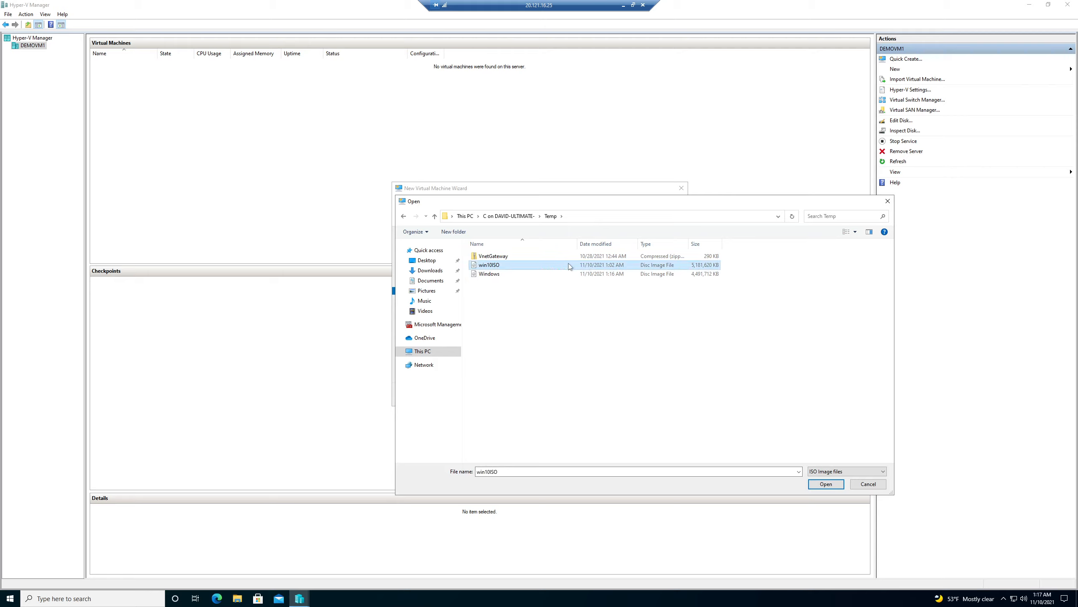
{"action": "right_click", "coordinate": [569, 263]}
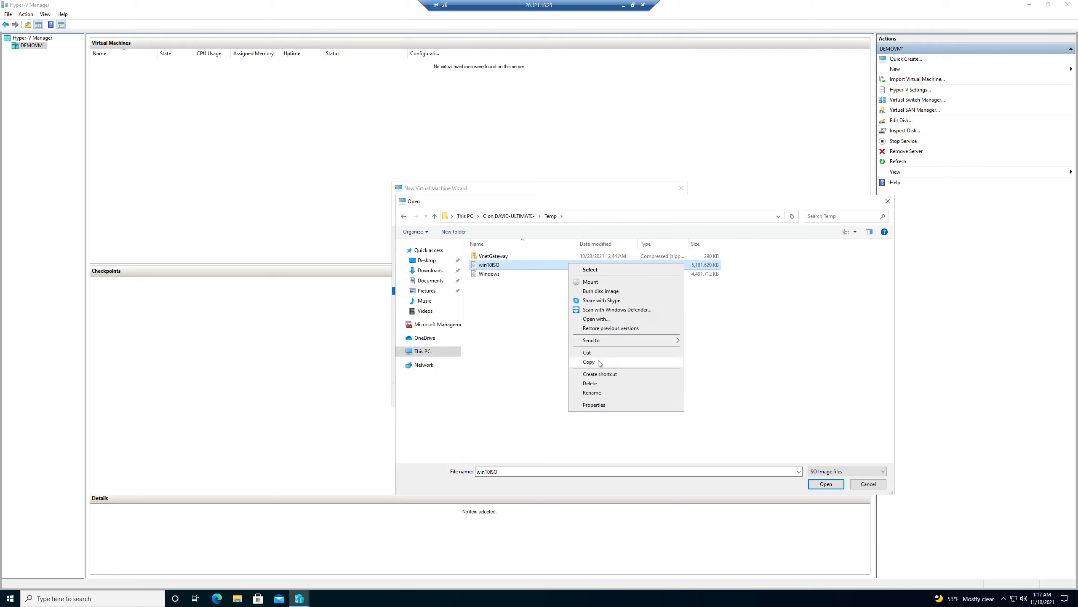
{"action": "left_click", "coordinate": [589, 361]}
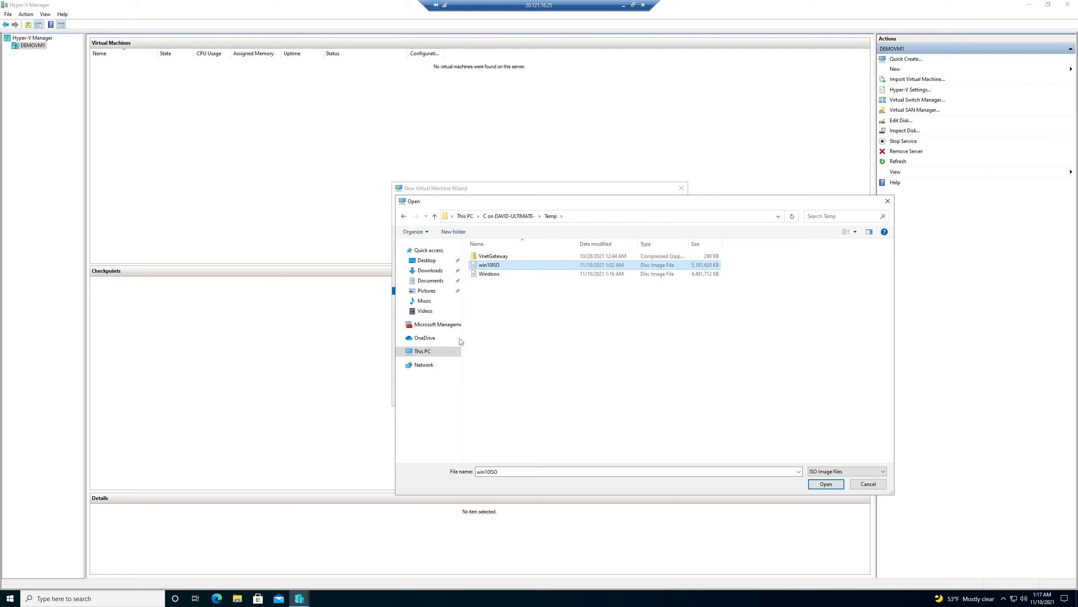
Paste the win10ISO copy onto the remote server's Desktop.
{"action": "left_click", "coordinate": [428, 356]}
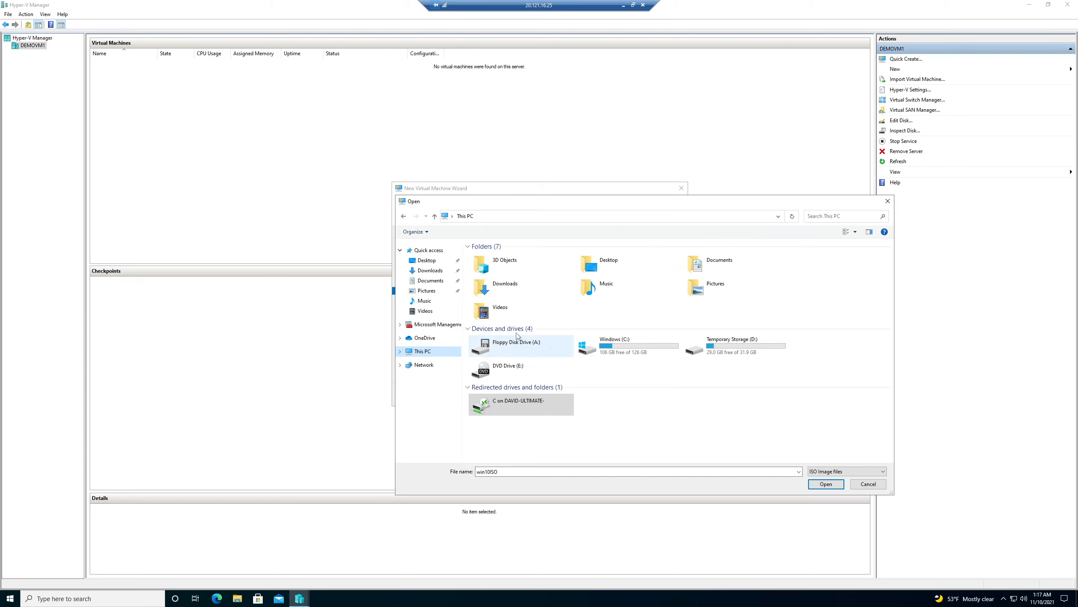
{"action": "double_click", "coordinate": [603, 264]}
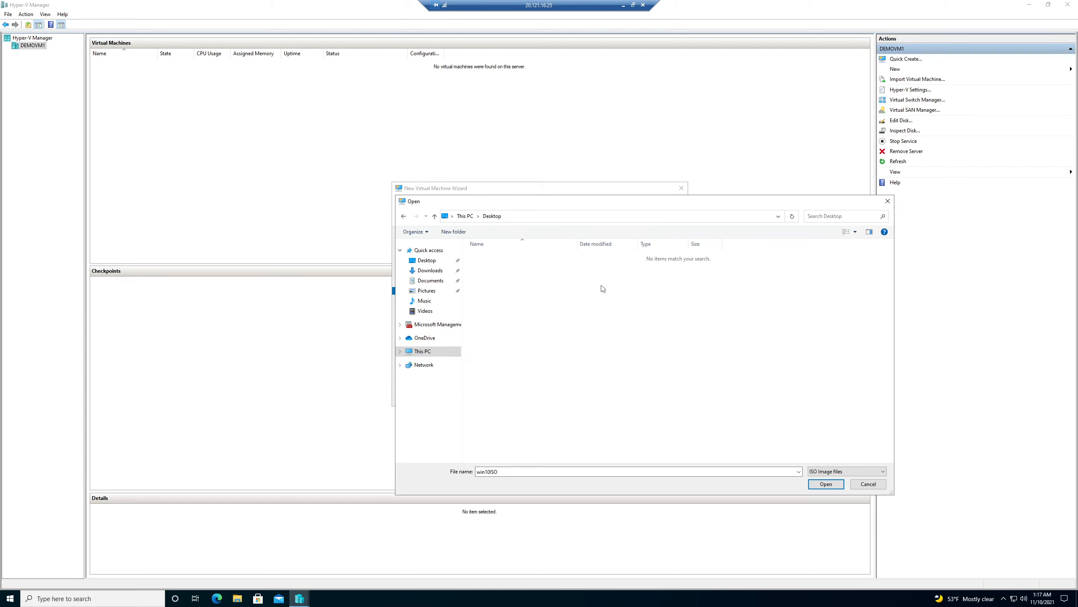
{"action": "right_click", "coordinate": [541, 282]}
{"action": "left_click", "coordinate": [557, 326]}
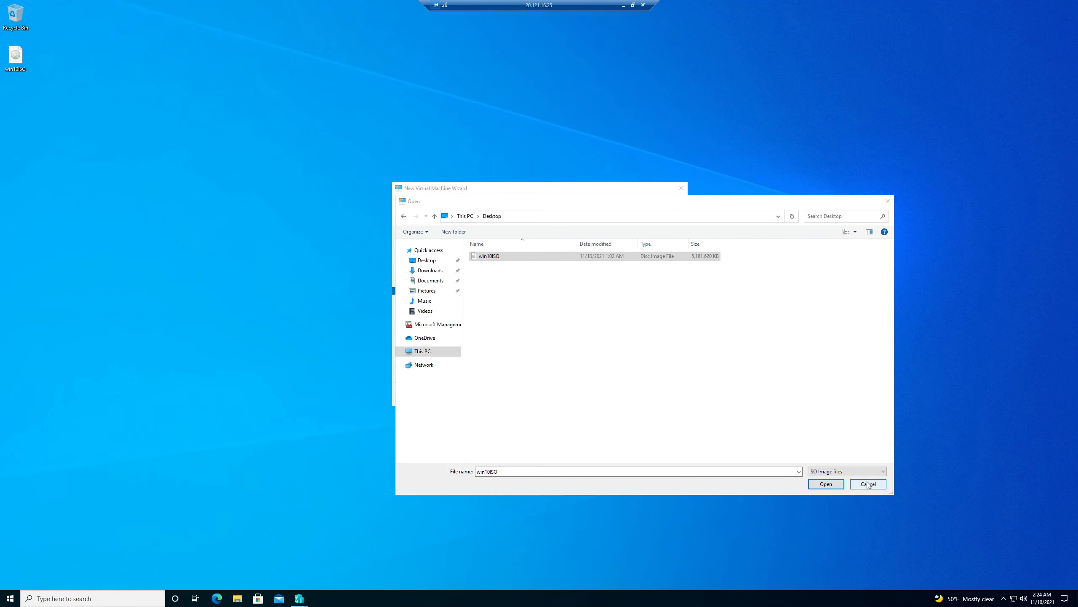
Choose the Desktop copy of win10ISO as install media and finish creating OnPremVM1.
{"action": "left_click", "coordinate": [826, 484]}
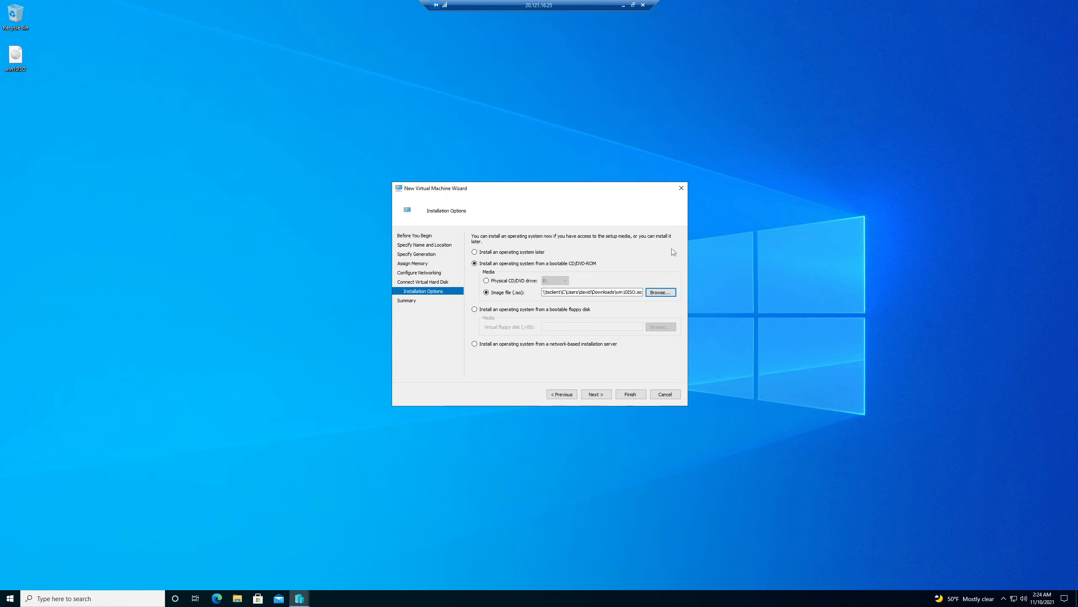
{"action": "left_click", "coordinate": [660, 292]}
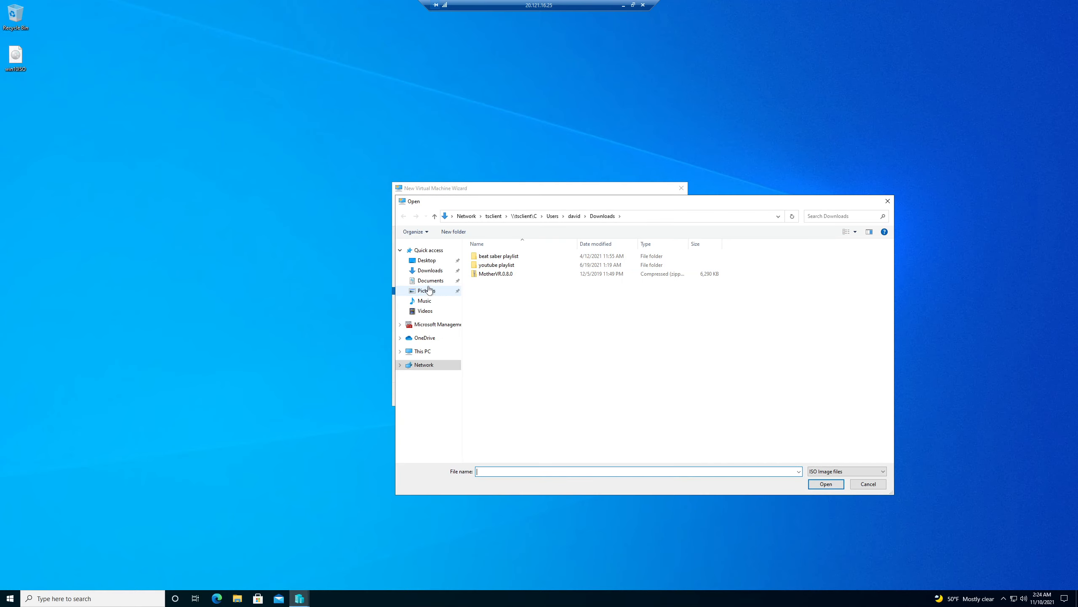
{"action": "left_click", "coordinate": [427, 259]}
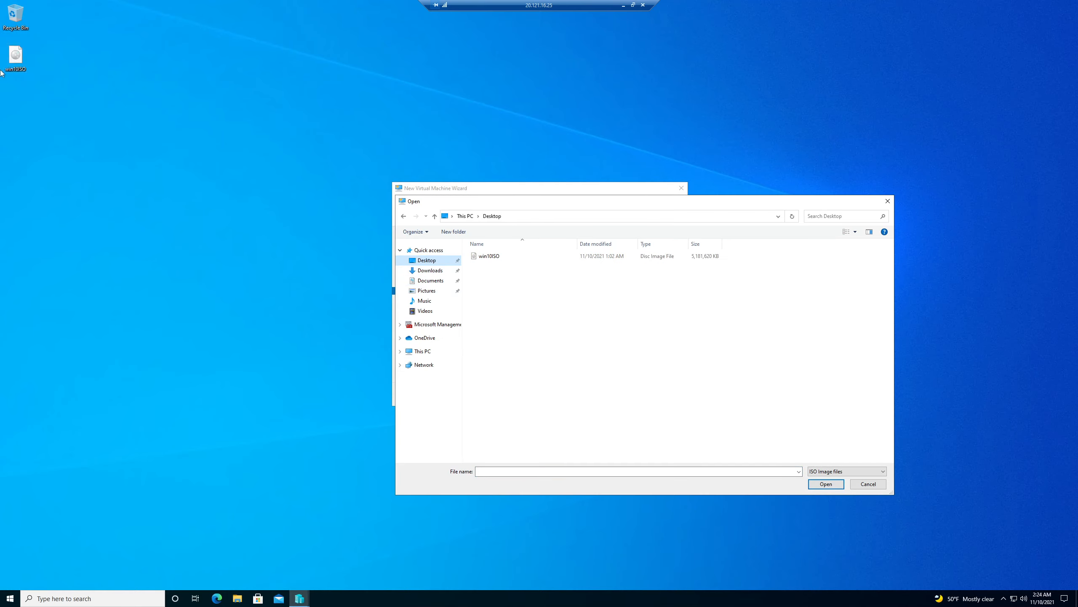
{"action": "double_click", "coordinate": [489, 256]}
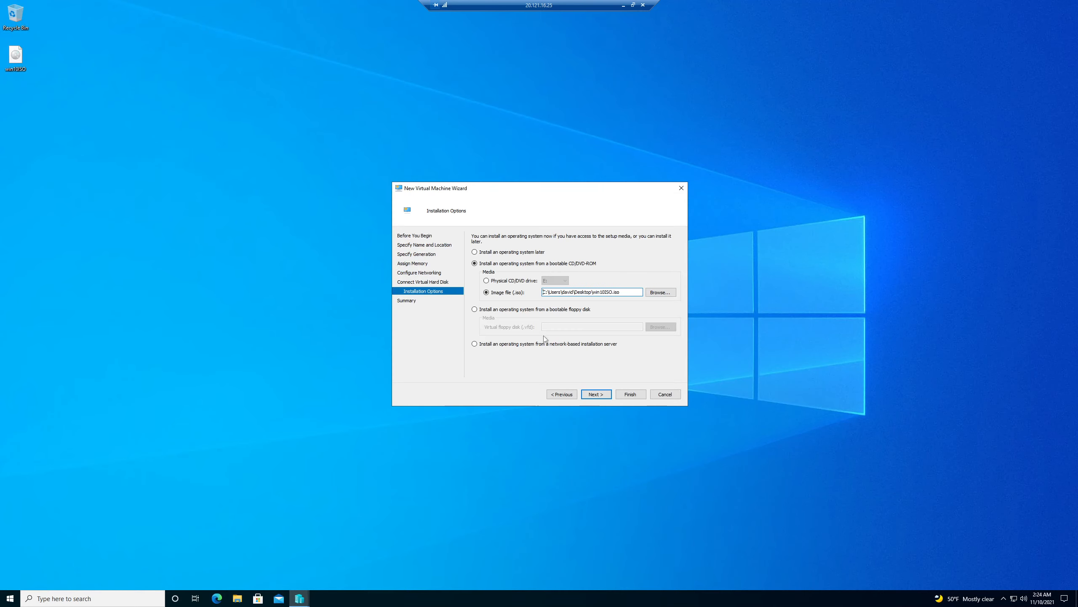
{"action": "left_click", "coordinate": [589, 395]}
{"action": "left_click", "coordinate": [622, 398]}
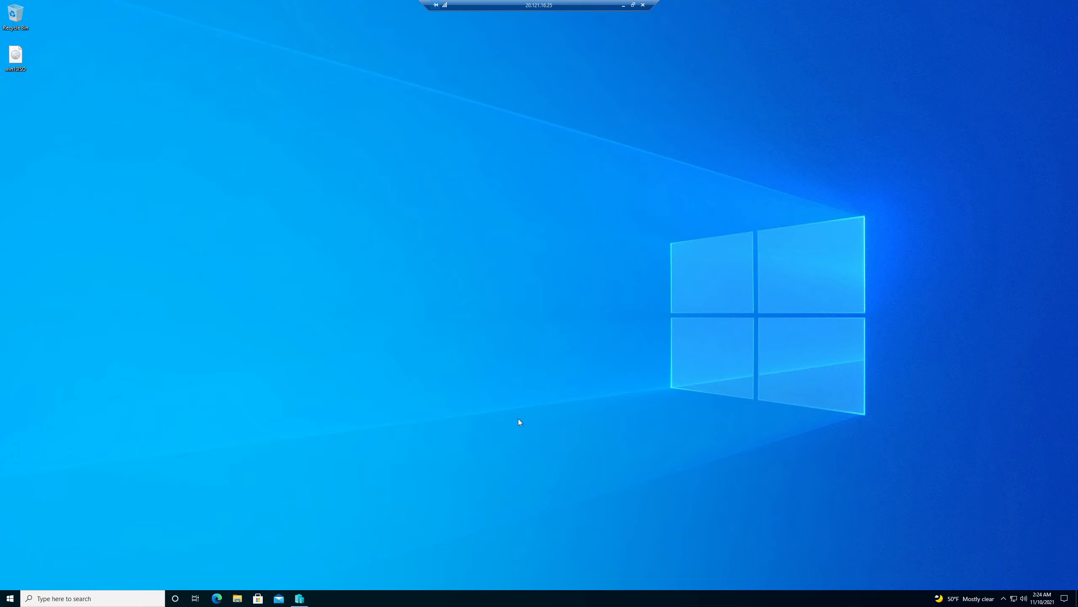
Start OnPremVM1 and open a Virtual Machine Connection console to it.
{"action": "left_click", "coordinate": [299, 598]}
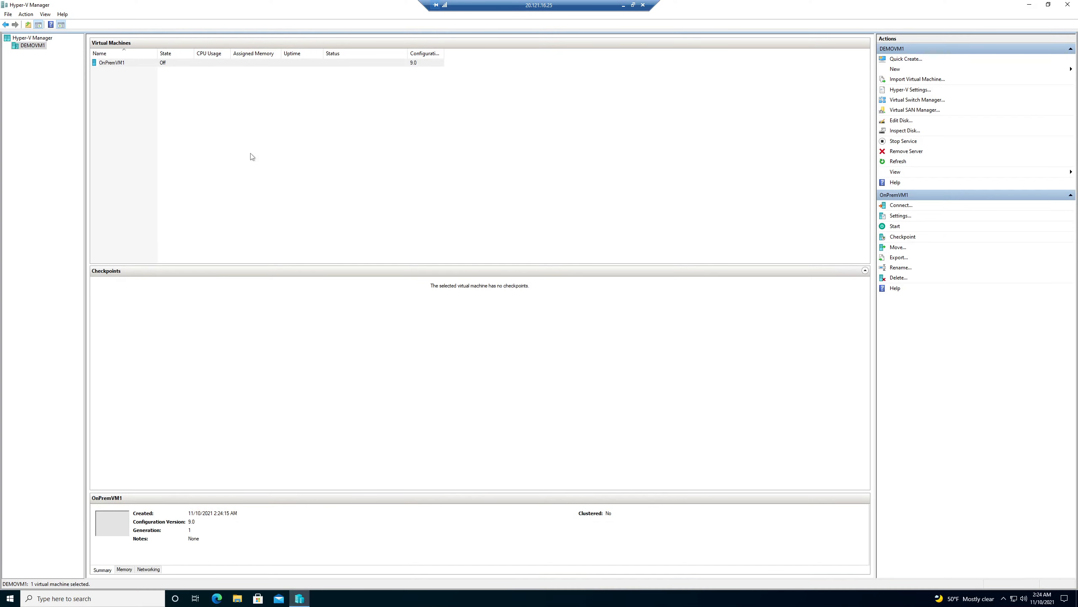
{"action": "left_click", "coordinate": [252, 157]}
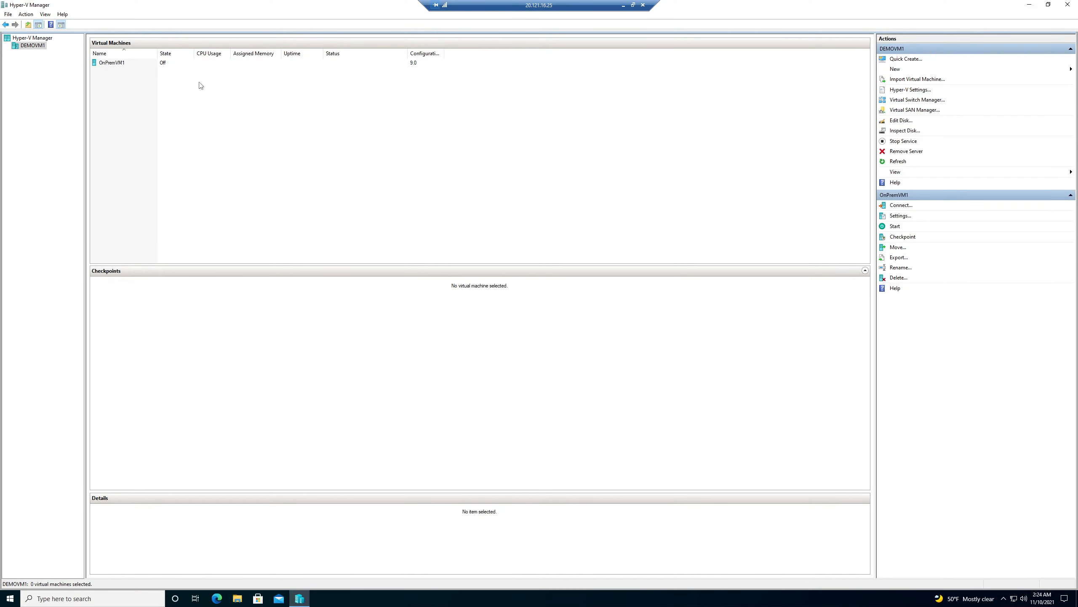
{"action": "right_click", "coordinate": [178, 64]}
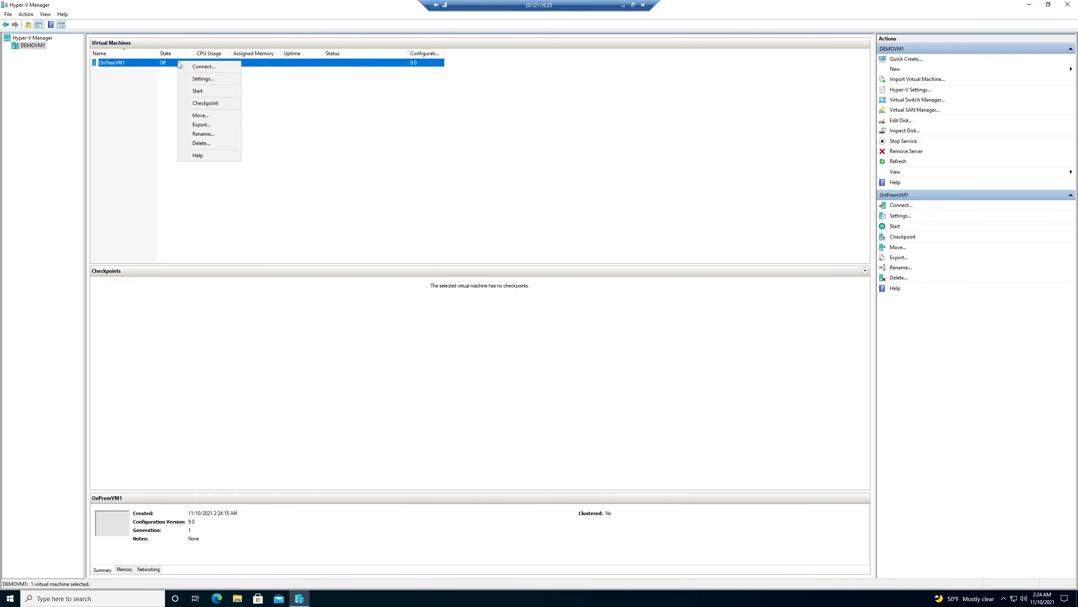
{"action": "left_click", "coordinate": [211, 92]}
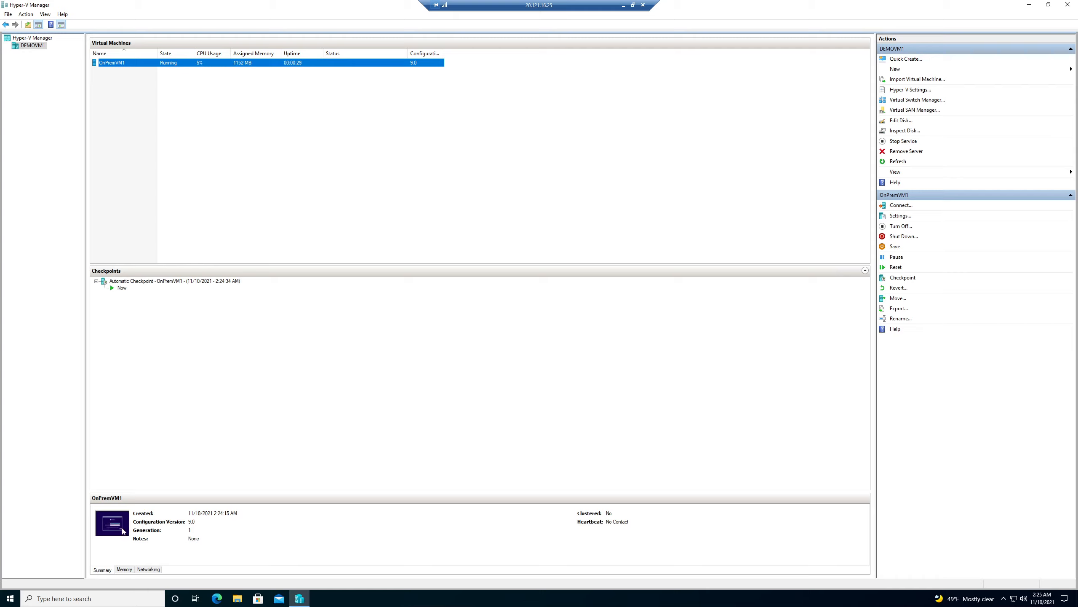
{"action": "right_click", "coordinate": [133, 65]}
{"action": "left_click", "coordinate": [163, 75]}
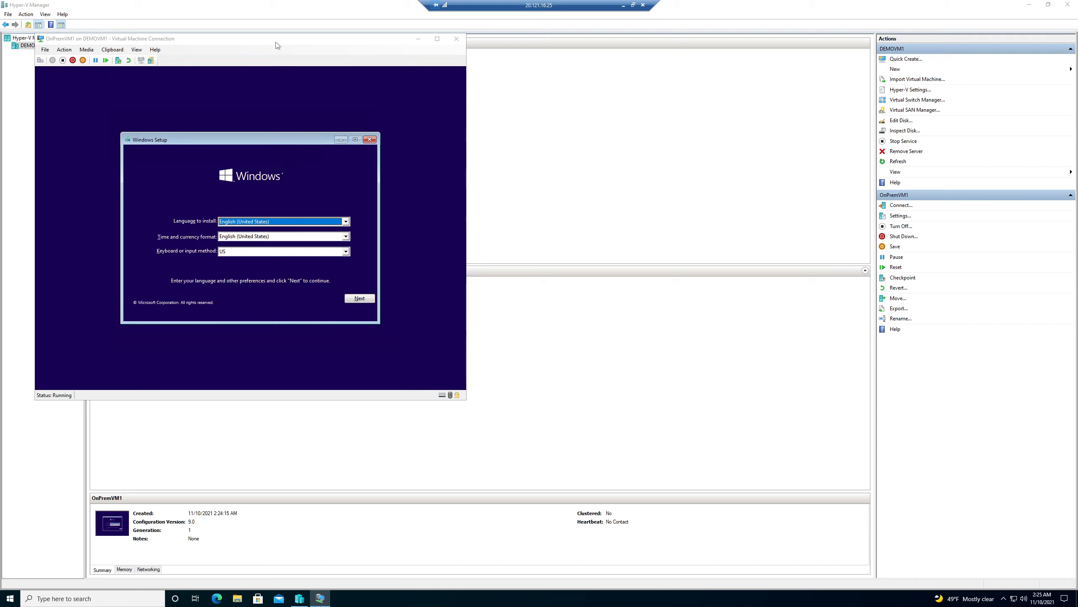
Maximize the console, keep default language settings, begin installing, and accept the license terms.
{"action": "left_click", "coordinate": [437, 39]}
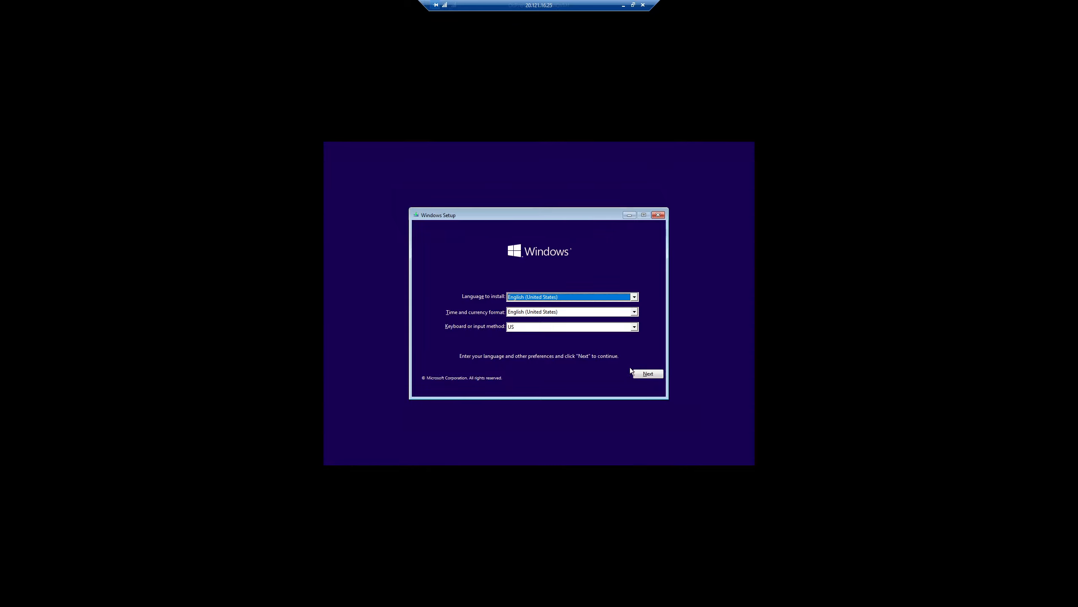
{"action": "left_click", "coordinate": [642, 371]}
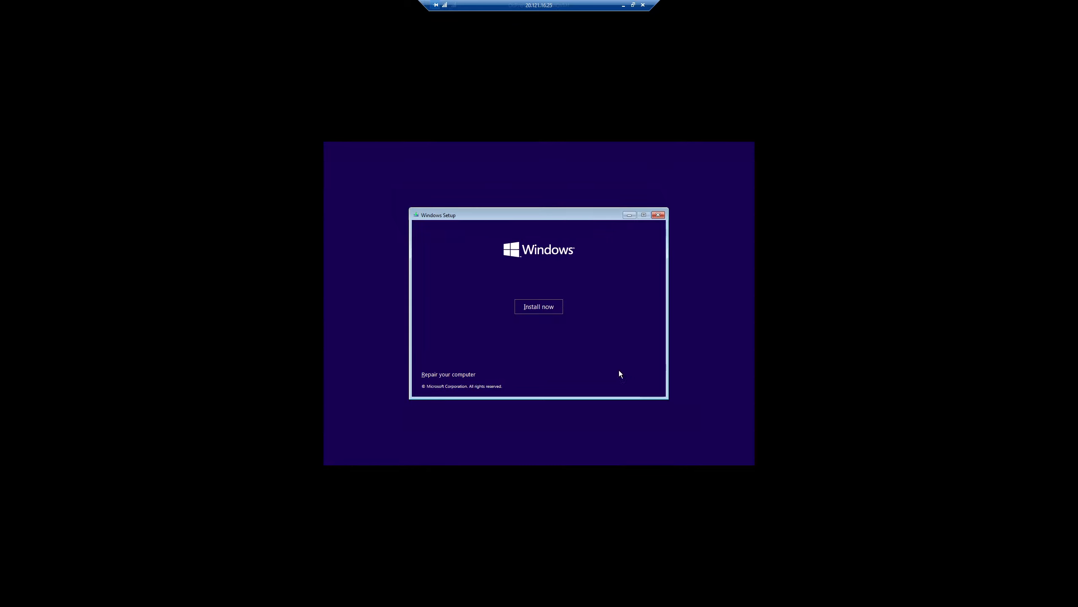
{"action": "left_click", "coordinate": [540, 312]}
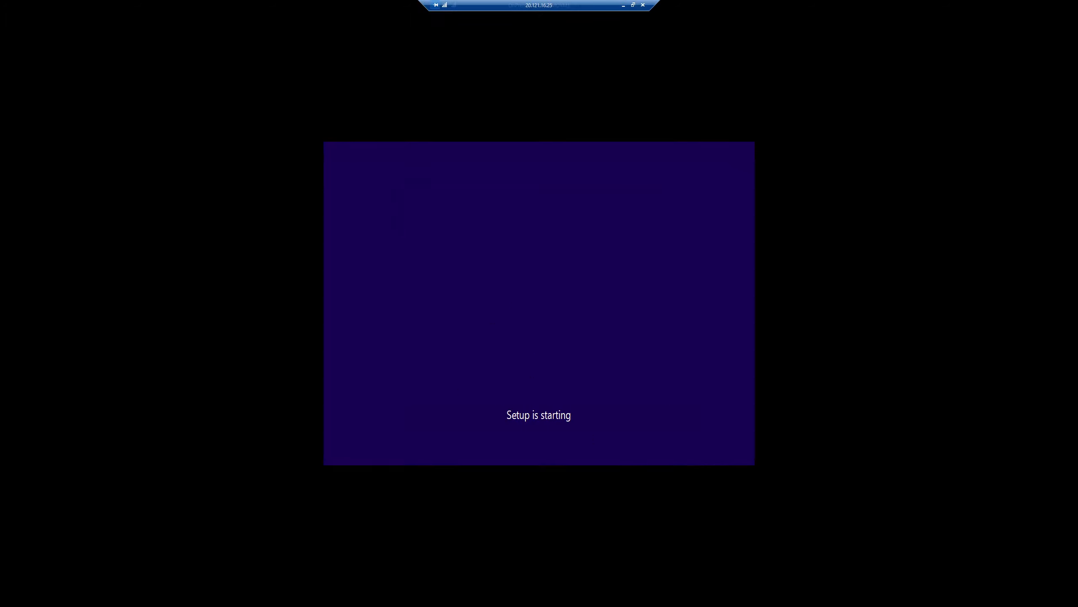
{"action": "left_click", "coordinate": [454, 356]}
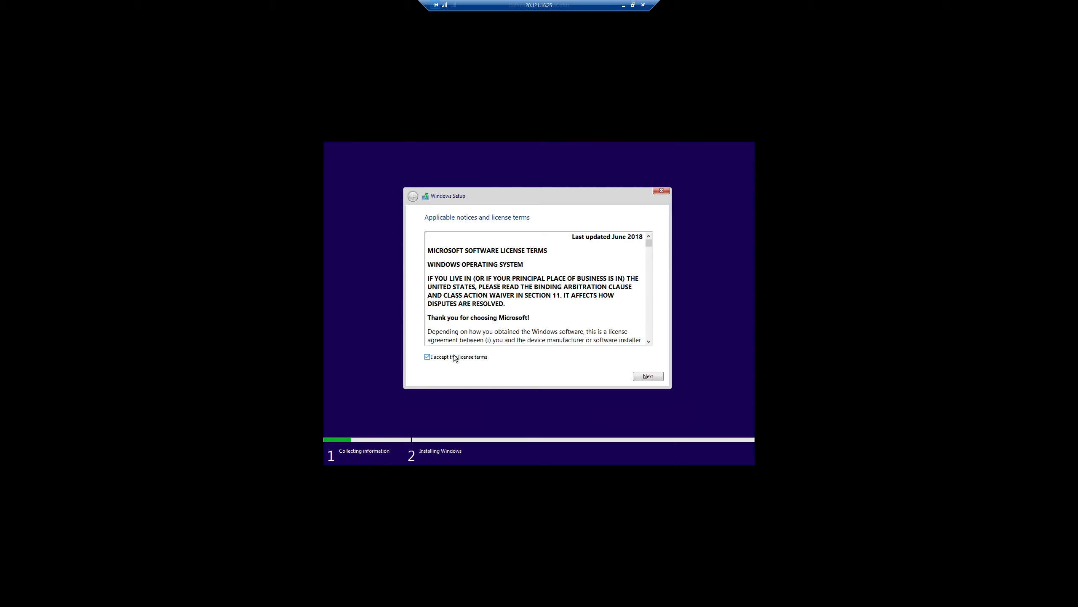
{"action": "left_click", "coordinate": [652, 376]}
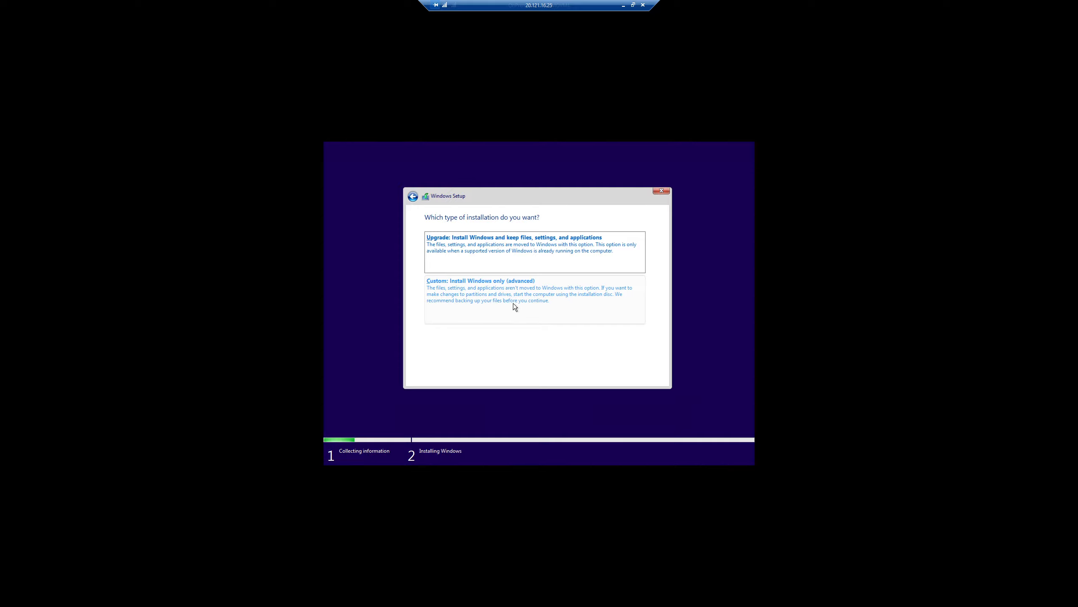
Drop the upgrade attempt and run a Custom install onto Drive 0's 127 GB unallocated space.
{"action": "left_click", "coordinate": [481, 248]}
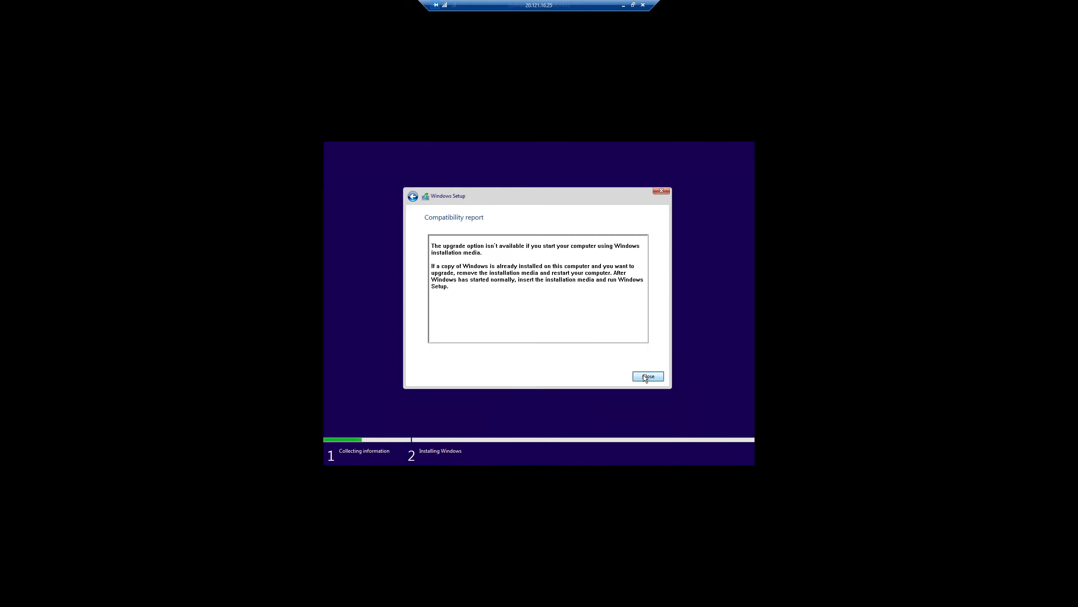
{"action": "left_click", "coordinate": [644, 375]}
{"action": "left_click", "coordinate": [529, 309]}
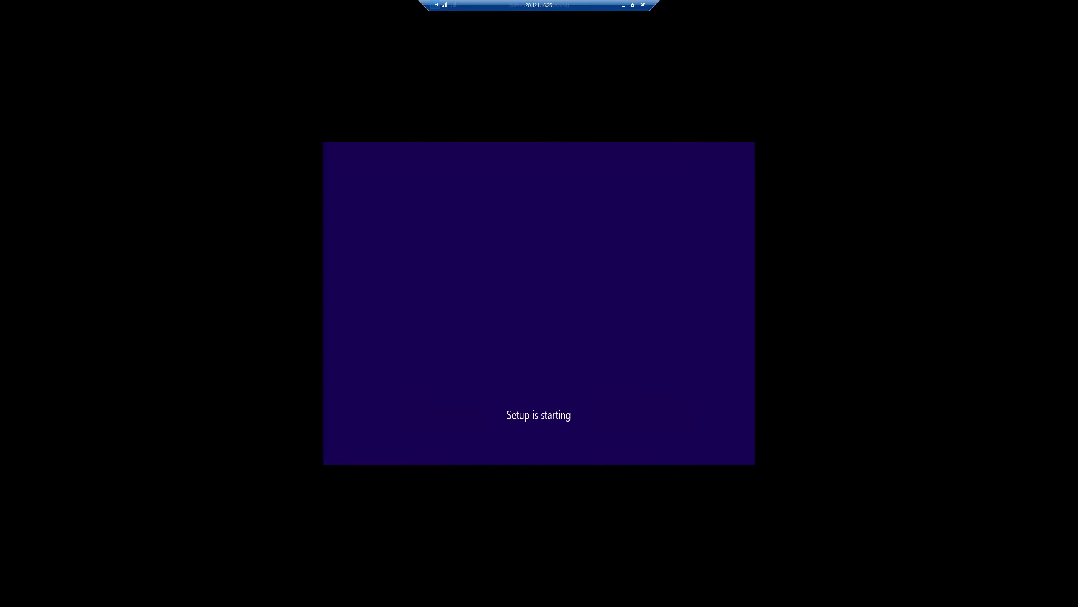
{"action": "left_click", "coordinate": [475, 357]}
{"action": "left_click", "coordinate": [647, 376]}
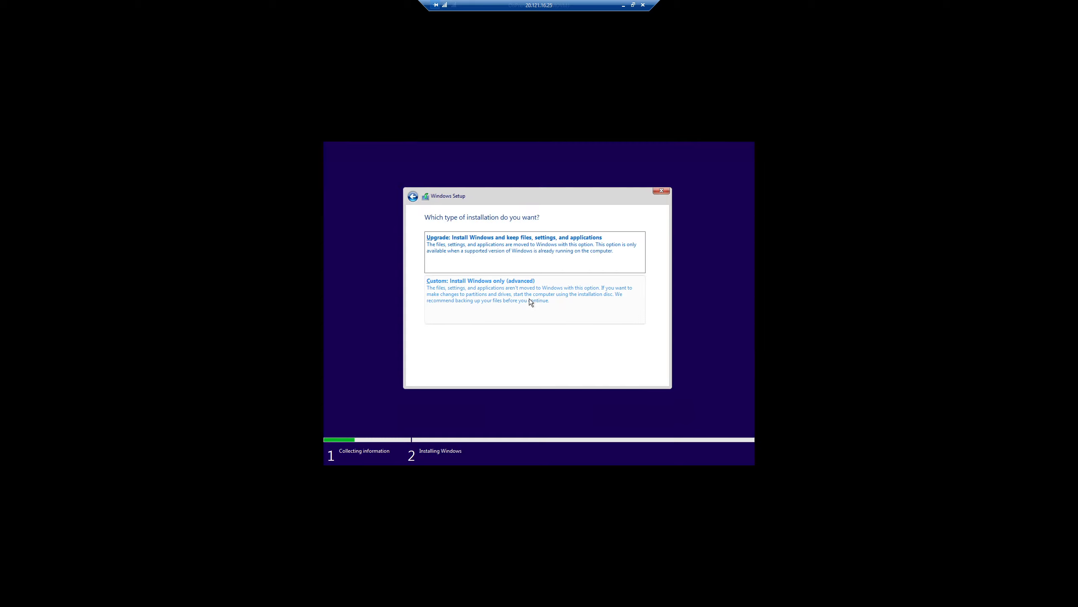
{"action": "left_click", "coordinate": [531, 302]}
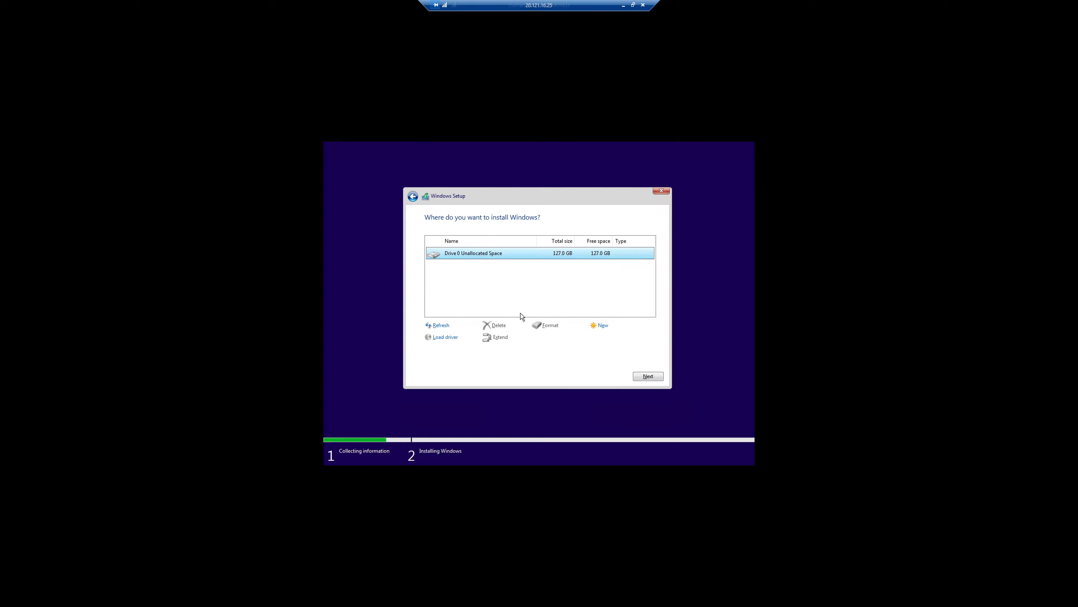
{"action": "left_click", "coordinate": [645, 375]}
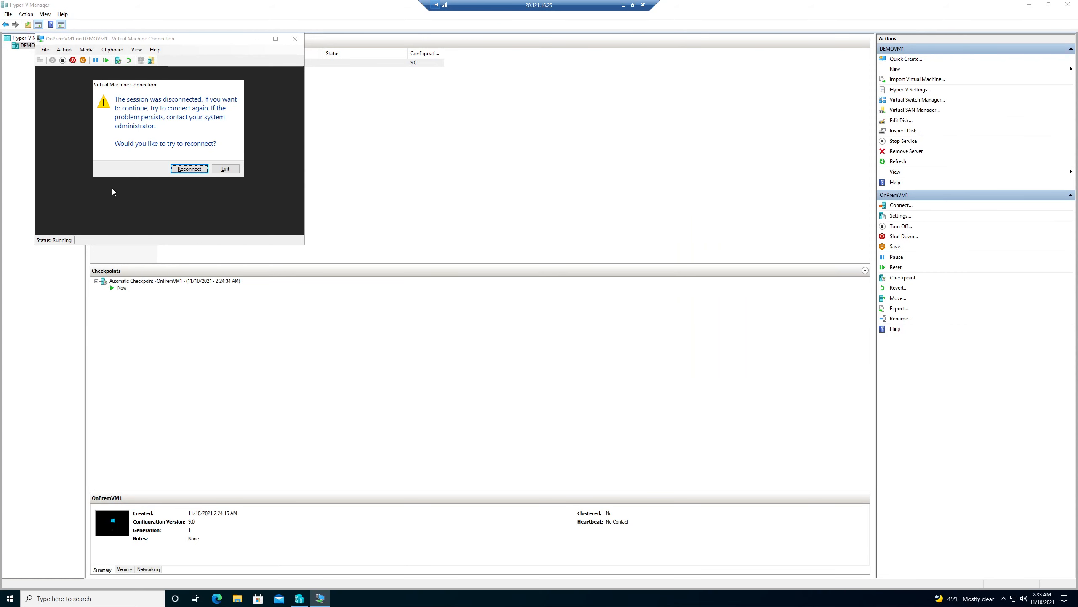
Reconnect and maximize, confirm United States region and US keyboard, skip a second layout, proceed offline.
{"action": "left_click", "coordinate": [186, 170]}
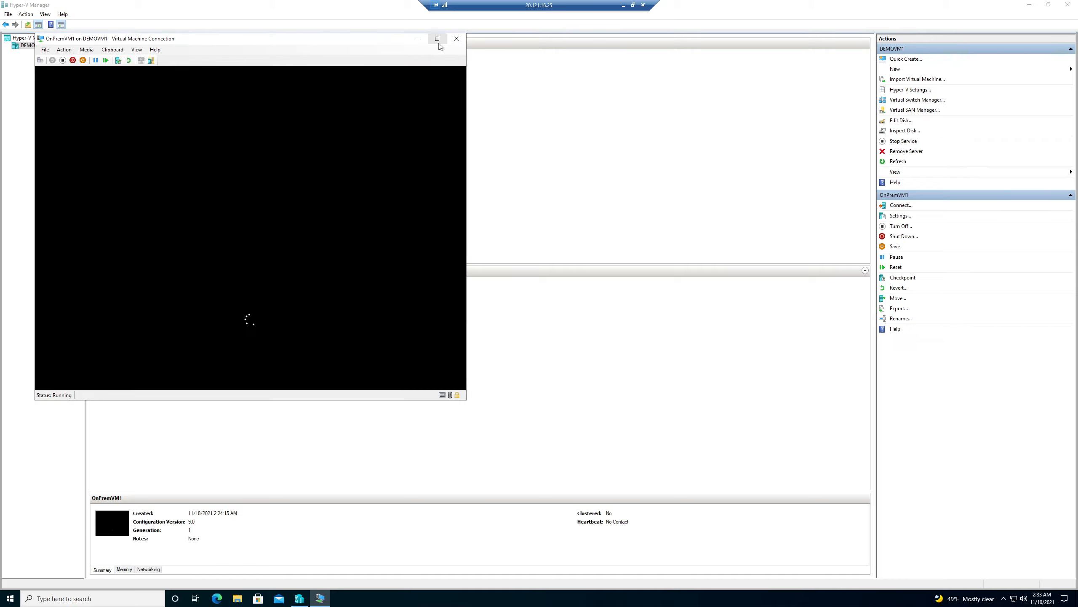
{"action": "left_click", "coordinate": [437, 38]}
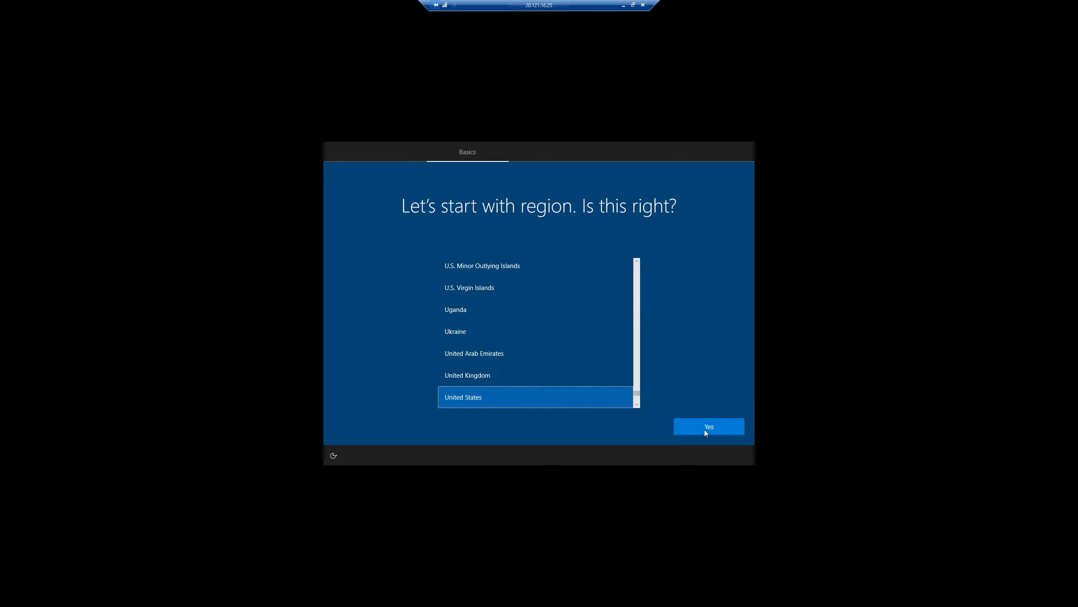
{"action": "left_click", "coordinate": [704, 430]}
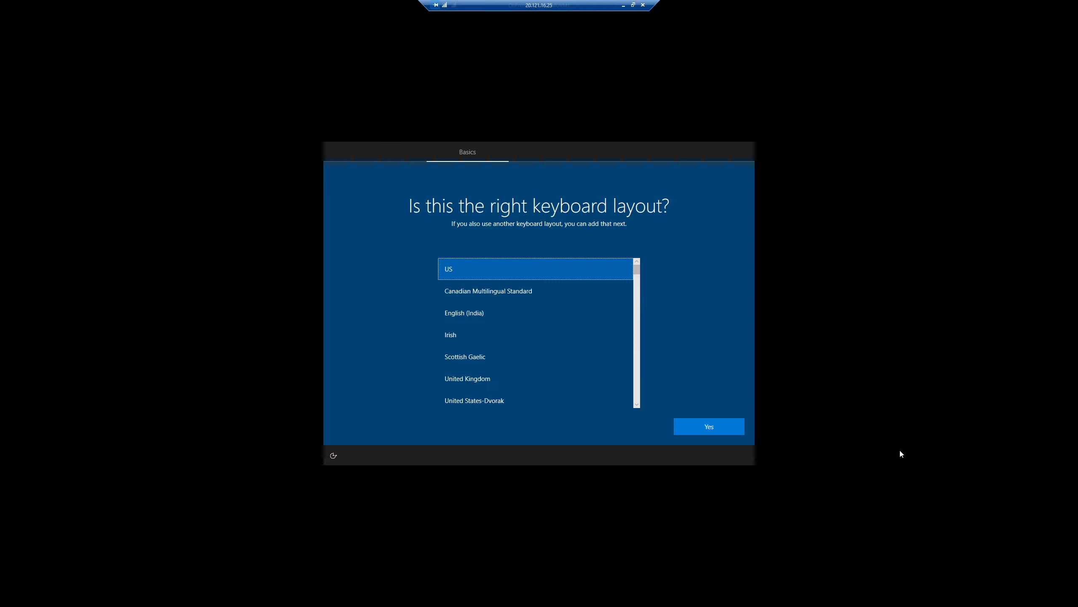
{"action": "left_click", "coordinate": [723, 427]}
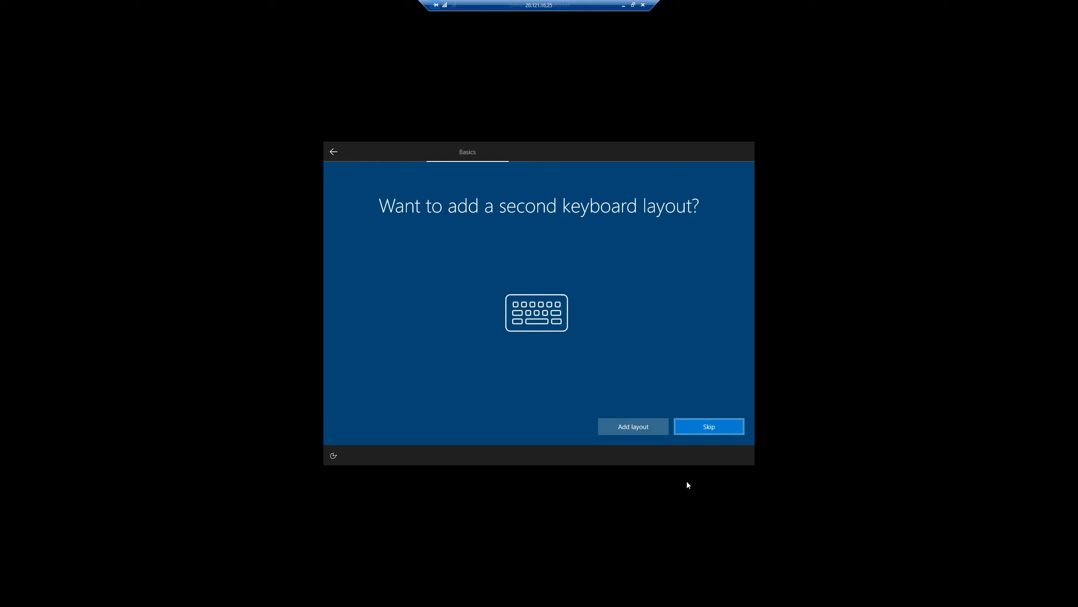
{"action": "left_click", "coordinate": [703, 426]}
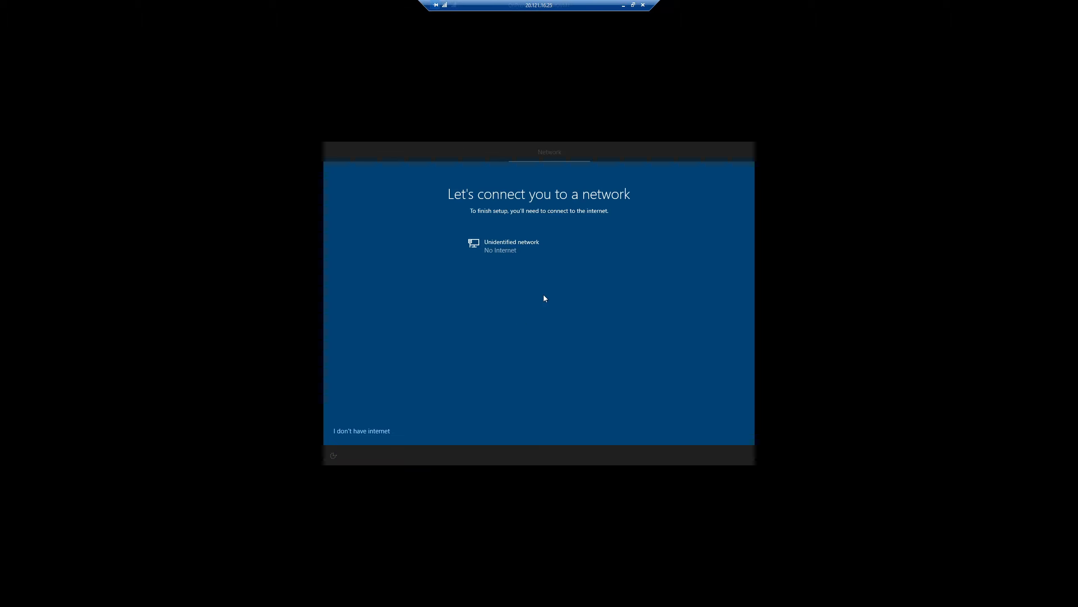
{"action": "left_click", "coordinate": [376, 431]}
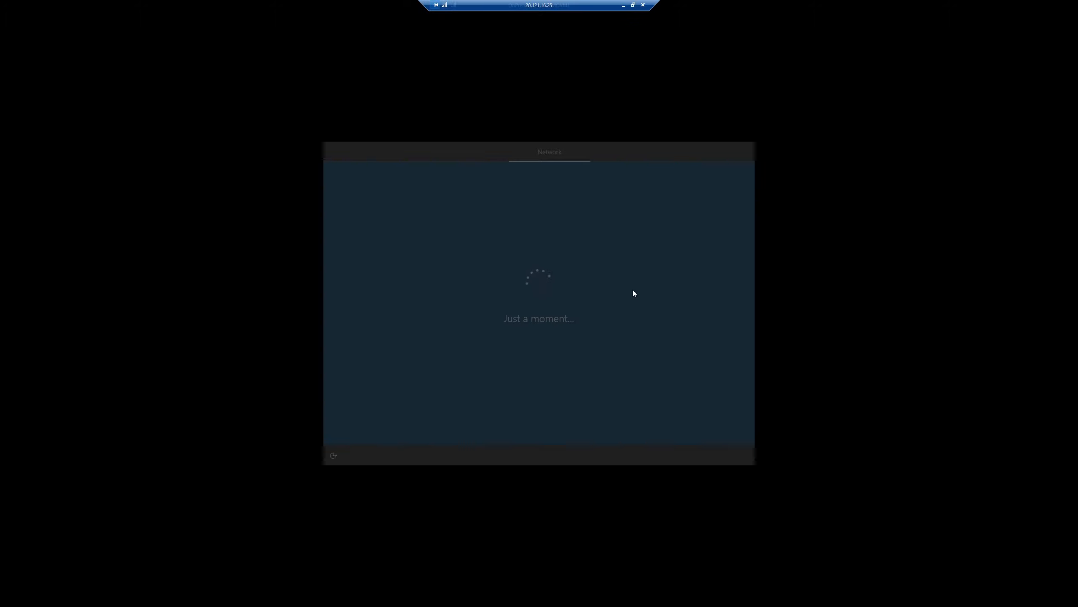
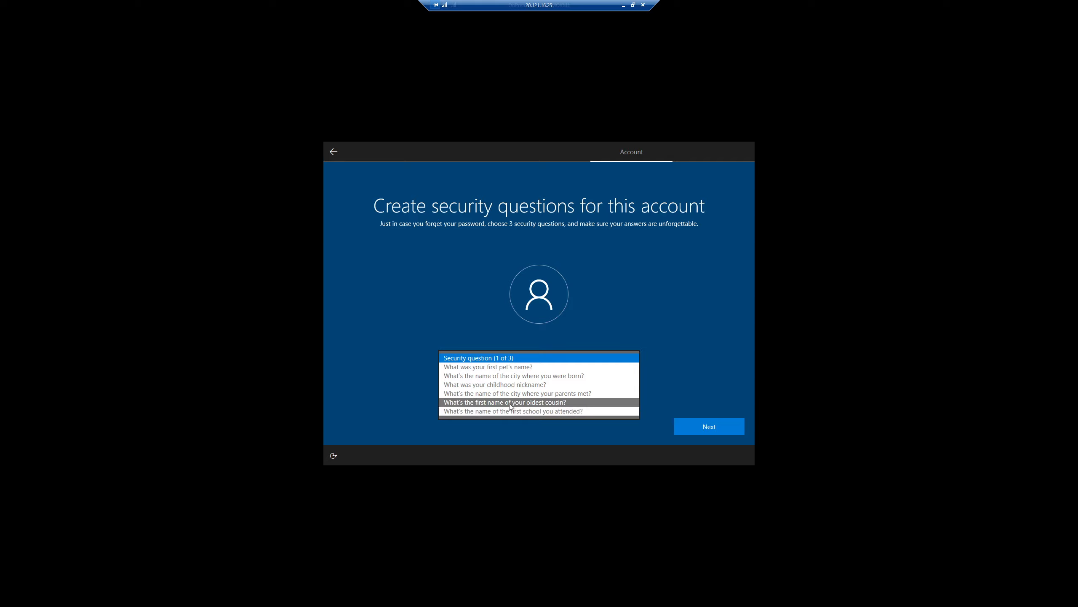
{"action": "left_click", "coordinate": [510, 402]}
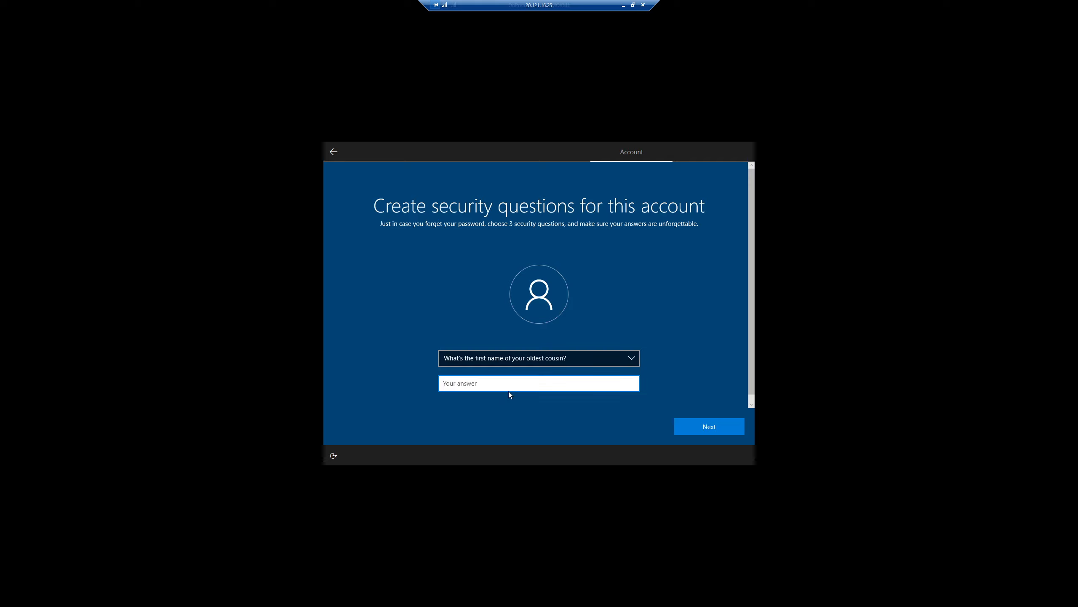
{"action": "type", "text": "bob"}
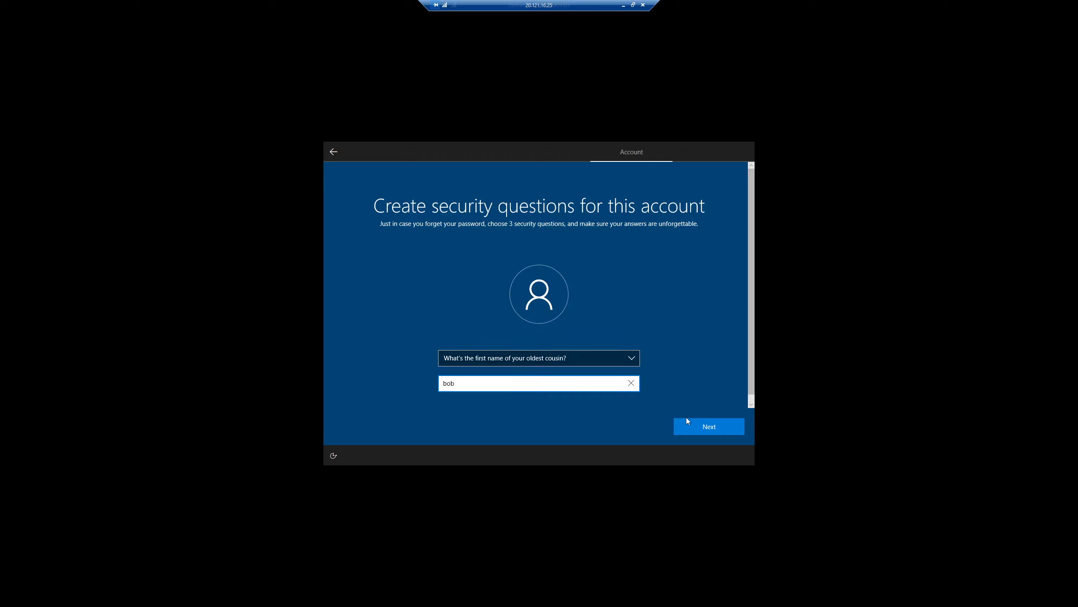
{"action": "left_click", "coordinate": [702, 427]}
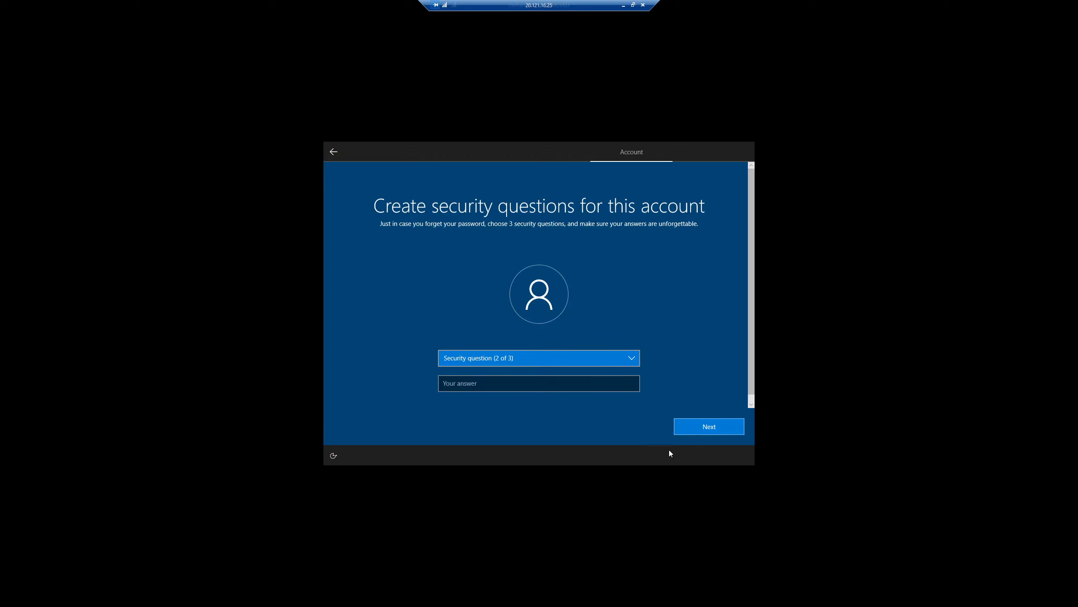
{"action": "left_click", "coordinate": [576, 359]}
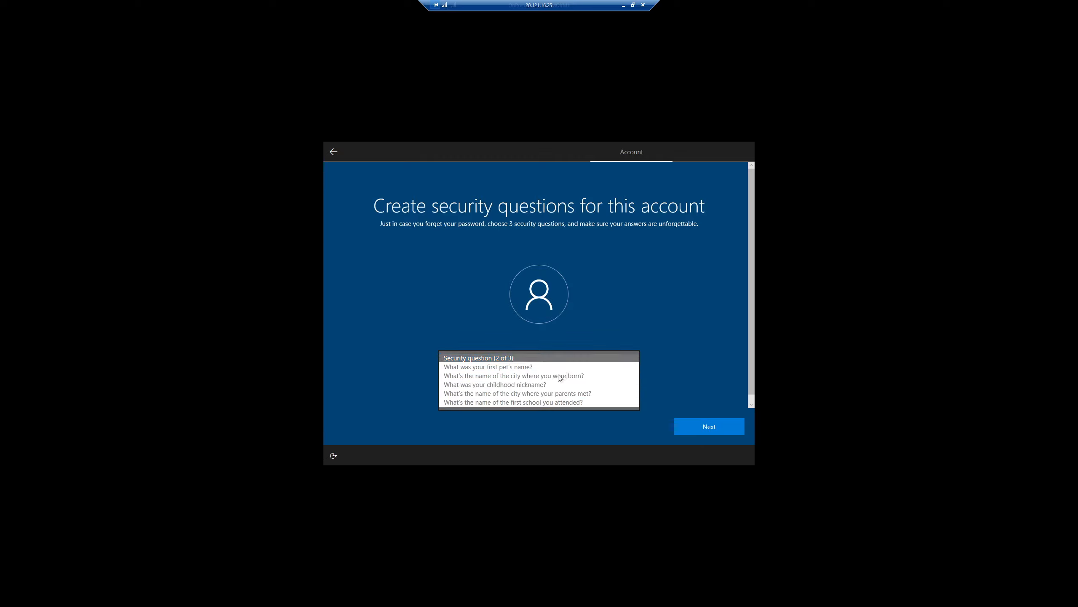
{"action": "left_click", "coordinate": [526, 402]}
{"action": "left_click", "coordinate": [526, 384]}
{"action": "left_click", "coordinate": [711, 430]}
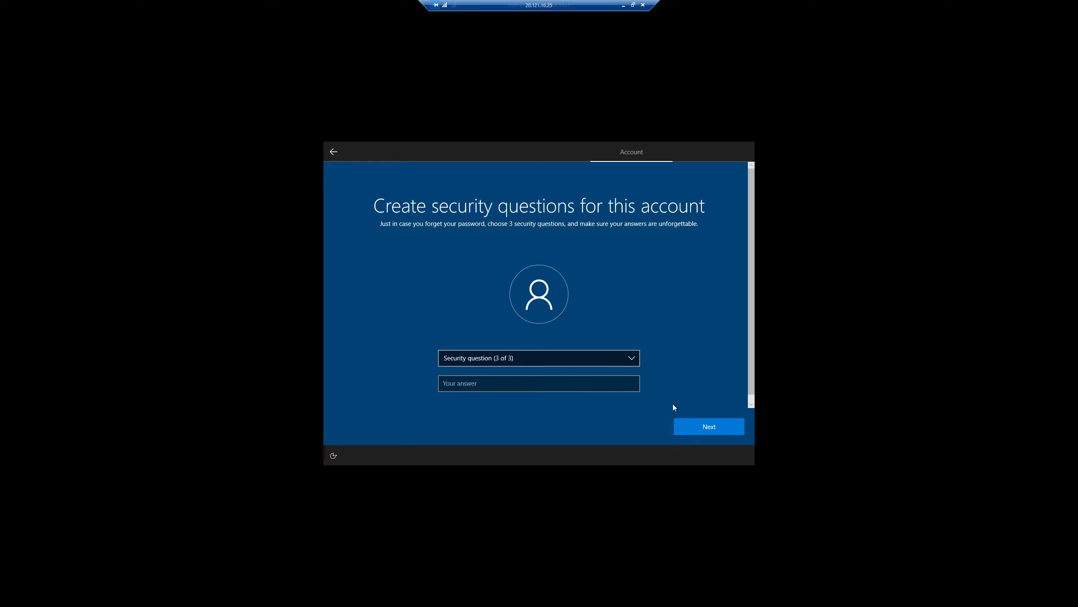
{"action": "left_click", "coordinate": [571, 361]}
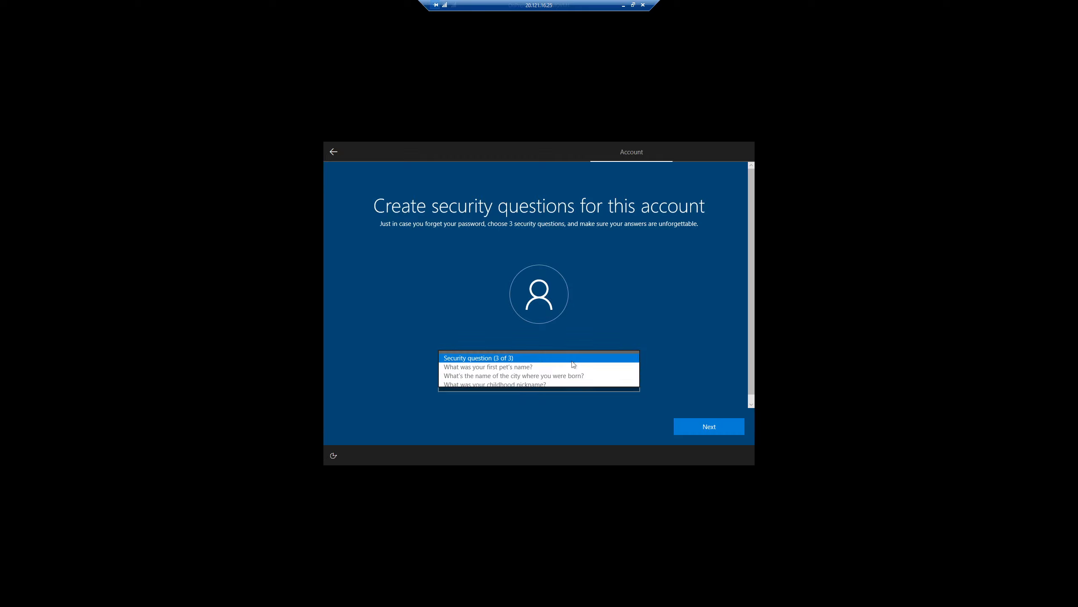
{"action": "left_click", "coordinate": [529, 384]}
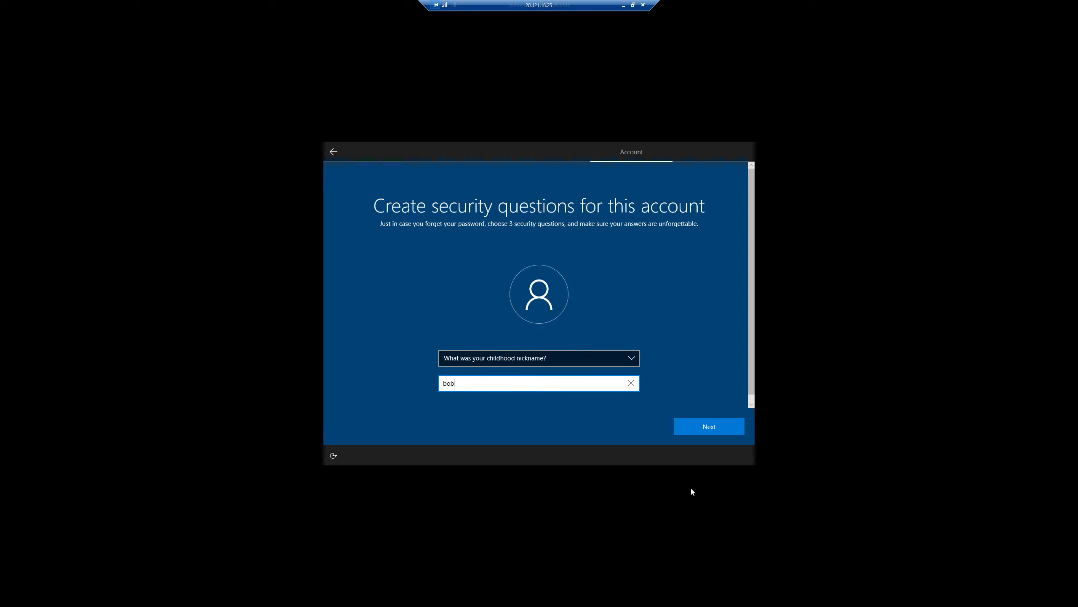
{"action": "left_click", "coordinate": [708, 433]}
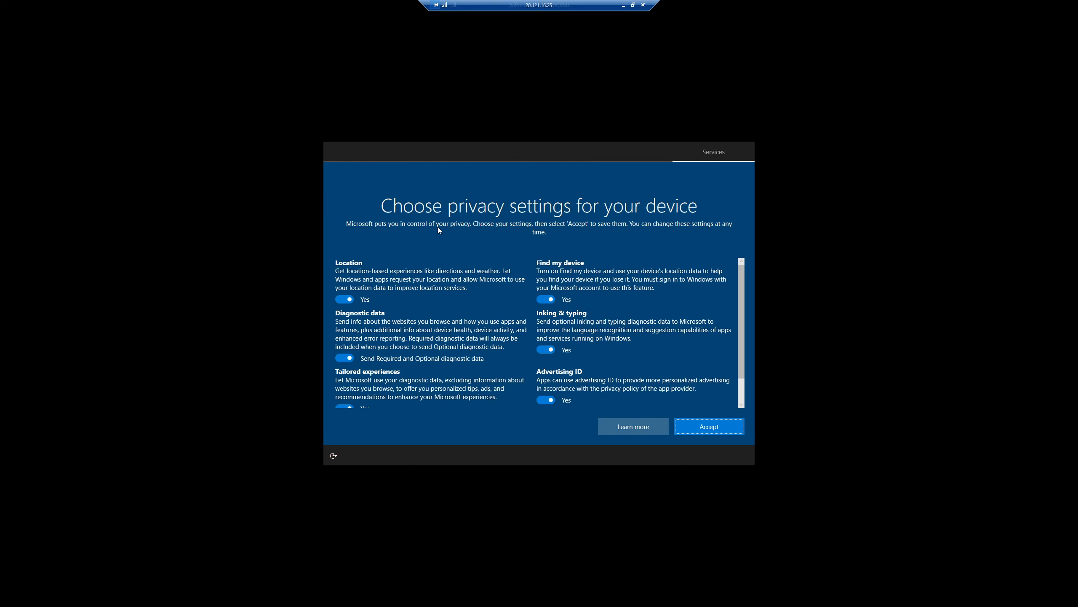
Turn off location, full diagnostics, tailored experiences, Find my device, inking and advertising ID, then decline Cortana.
{"action": "left_click", "coordinate": [344, 299]}
{"action": "left_click", "coordinate": [344, 358]}
{"action": "left_click", "coordinate": [348, 403]}
{"action": "left_click", "coordinate": [545, 299]}
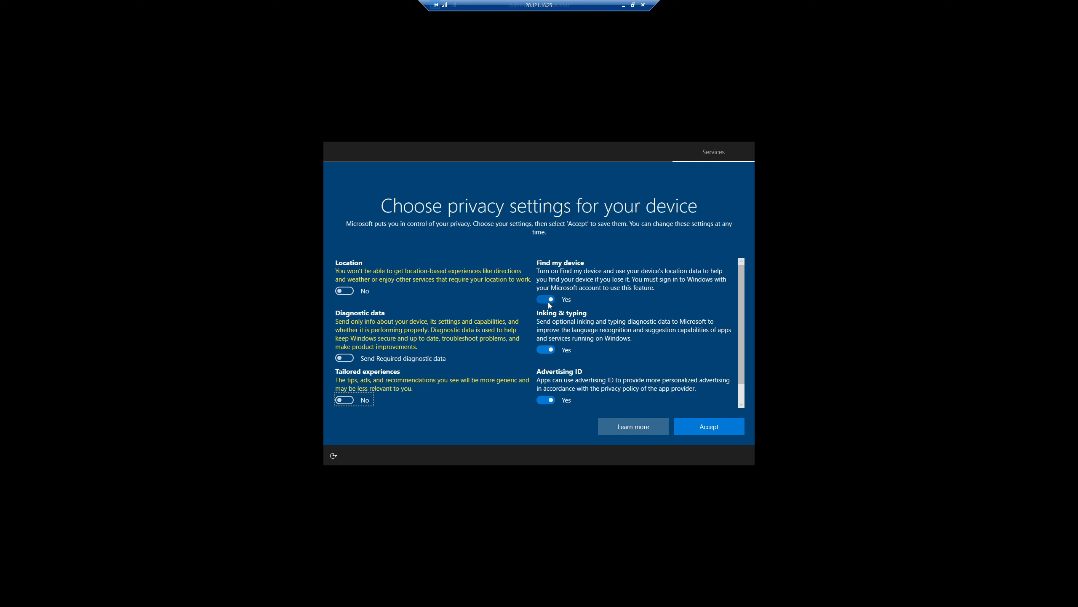
{"action": "left_click", "coordinate": [545, 340]}
{"action": "left_click", "coordinate": [553, 396]}
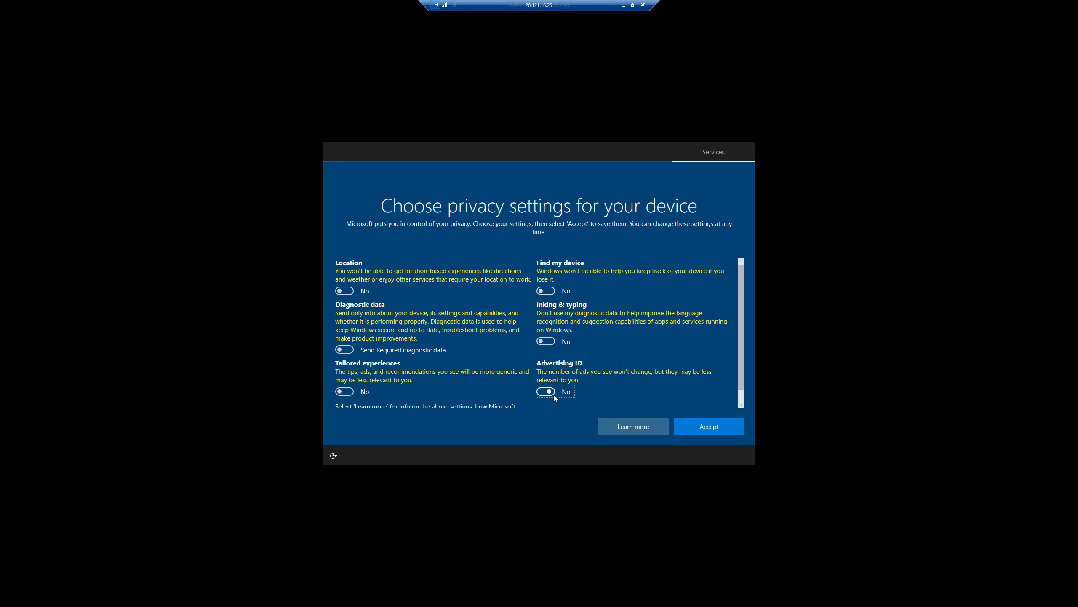
{"action": "scroll", "coordinate": [518, 332], "scroll_direction": "down", "scroll_amount": 1}
{"action": "left_click", "coordinate": [685, 428]}
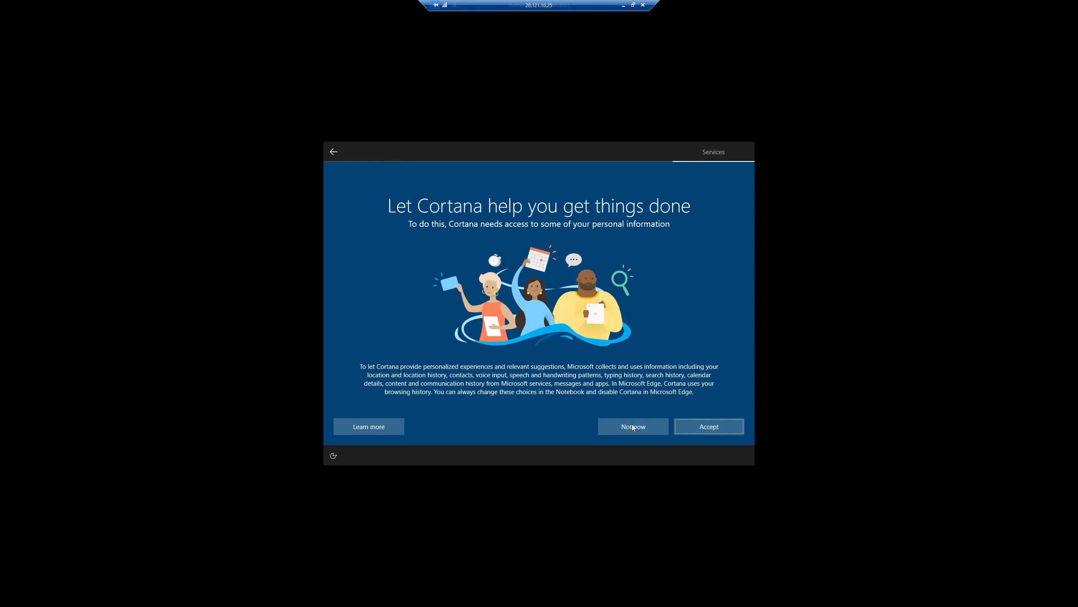
{"action": "left_click", "coordinate": [635, 427]}
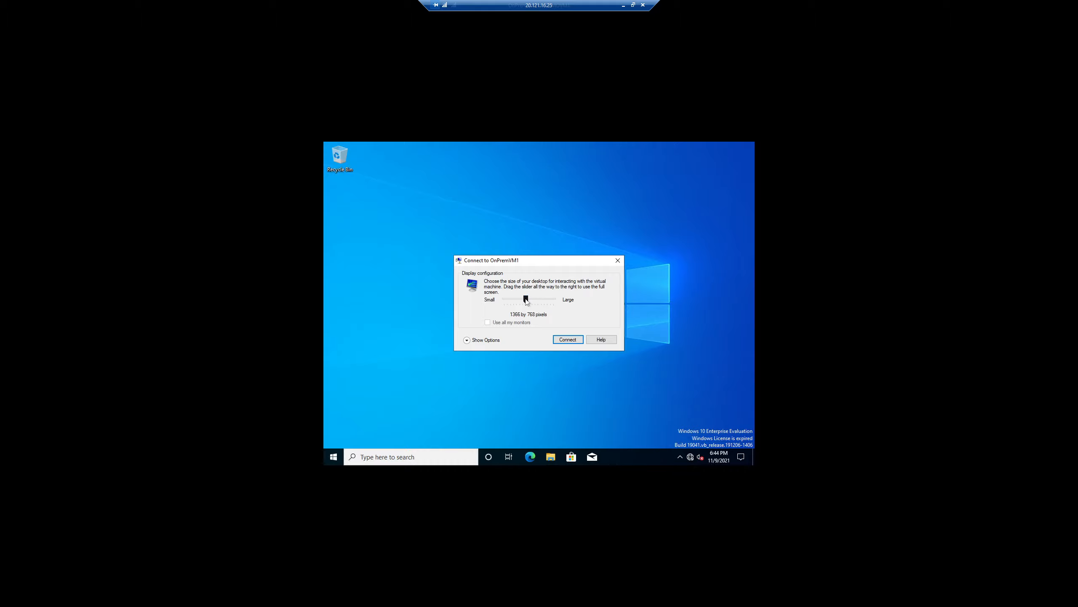
Connect to OnPremVM1 with the display slider set to Full Screen.
{"action": "left_click_drag", "start_coordinate": [541, 300], "coordinate": [554, 302]}
{"action": "left_click", "coordinate": [571, 339]}
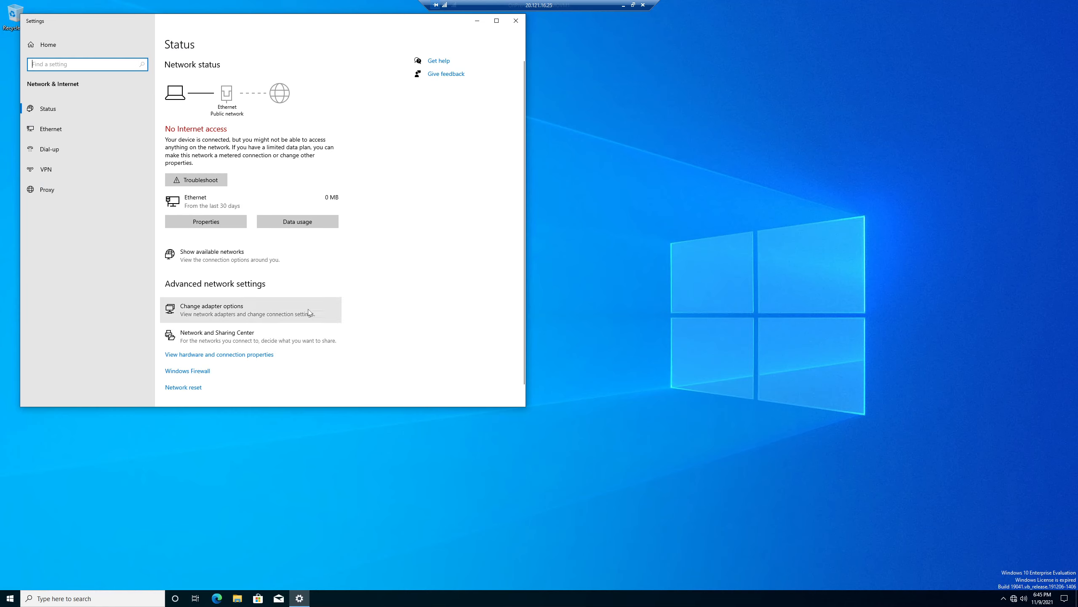
Open the Network and Sharing Center from the network status page.
{"action": "scroll", "coordinate": [188, 304], "scroll_direction": "down", "scroll_amount": 1}
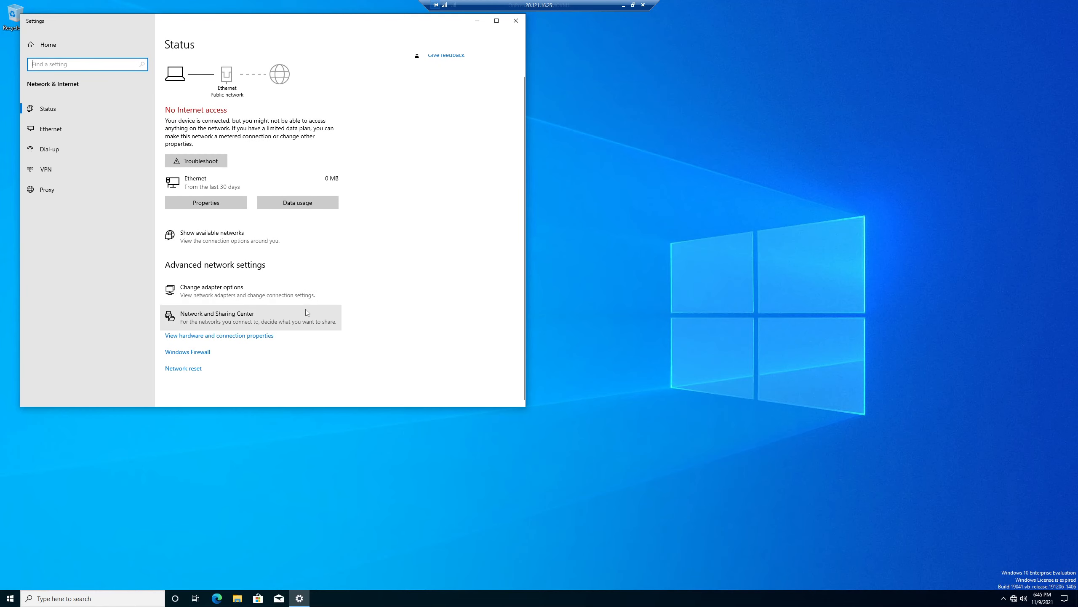
{"action": "left_click", "coordinate": [193, 325]}
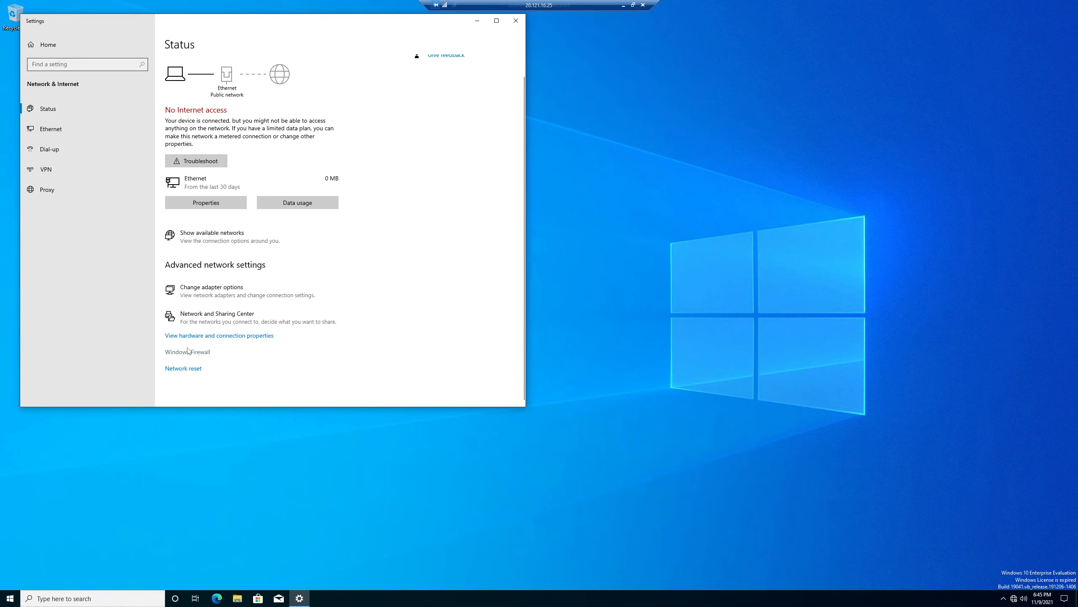
{"action": "left_click", "coordinate": [10, 598]}
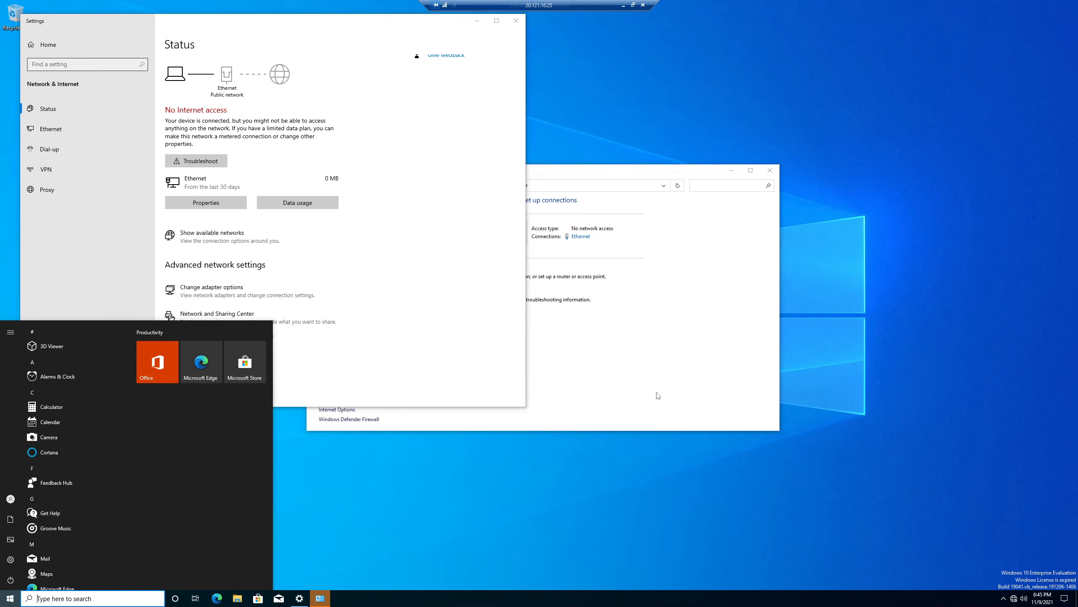
{"action": "left_click", "coordinate": [658, 368]}
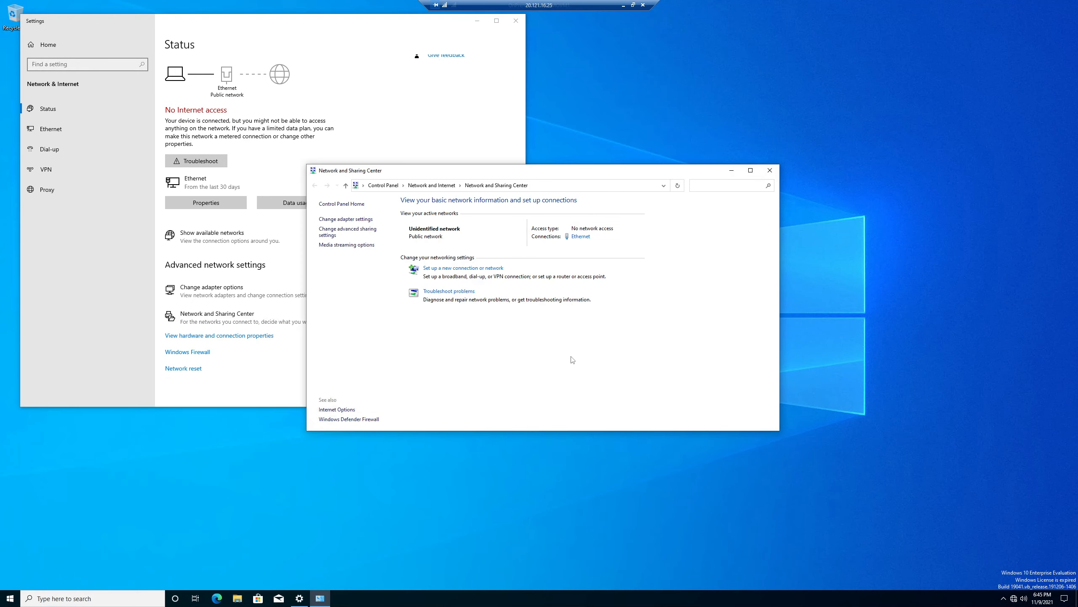
Open This PC's Properties from File Explorer to reach the About page.
{"action": "left_click", "coordinate": [236, 598]}
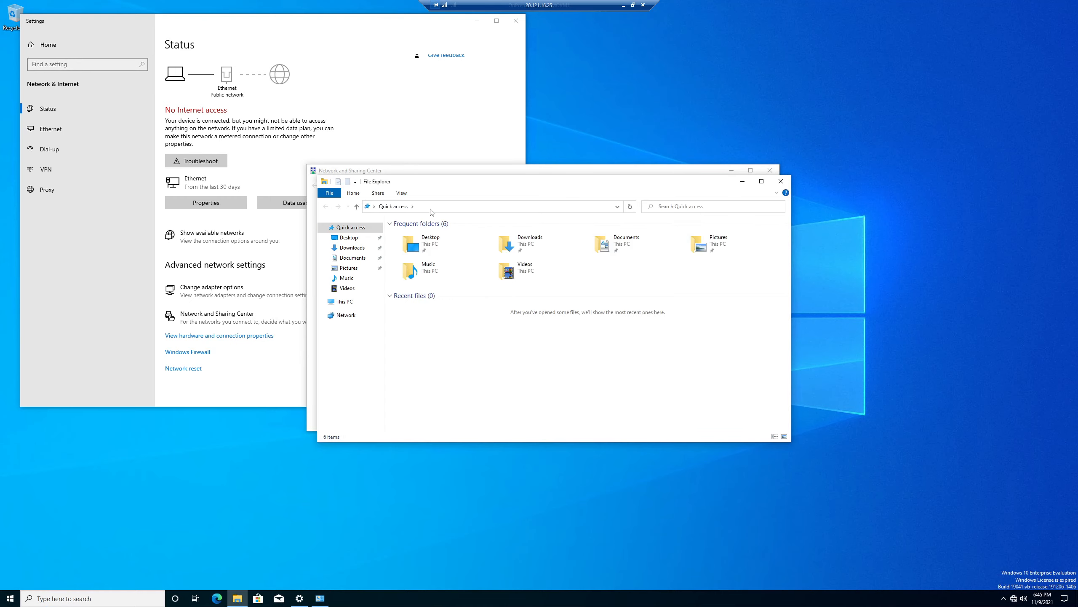
{"action": "right_click", "coordinate": [343, 301]}
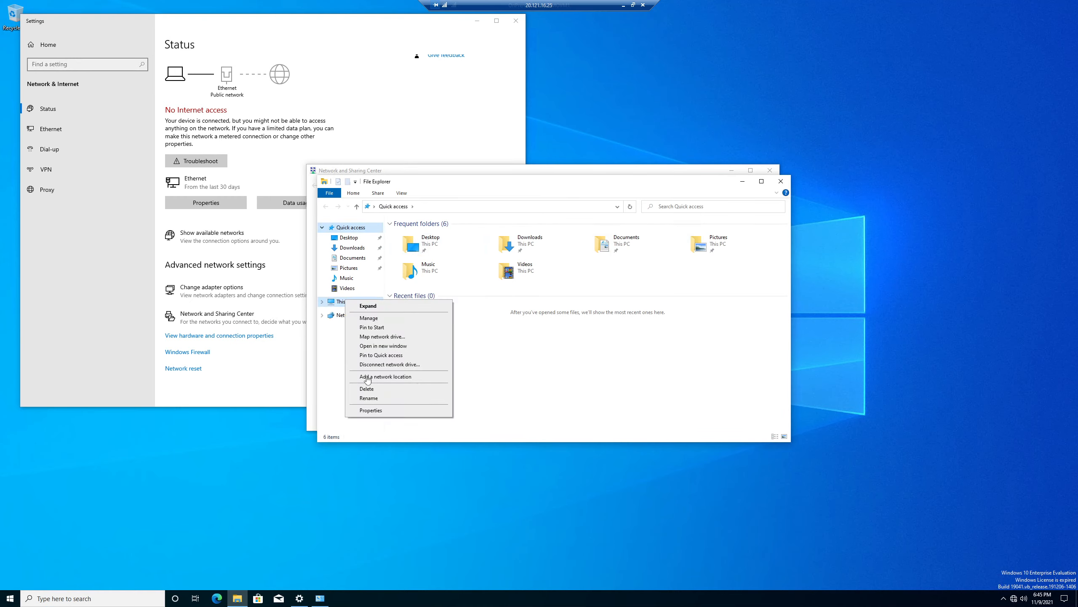
{"action": "left_click", "coordinate": [382, 414]}
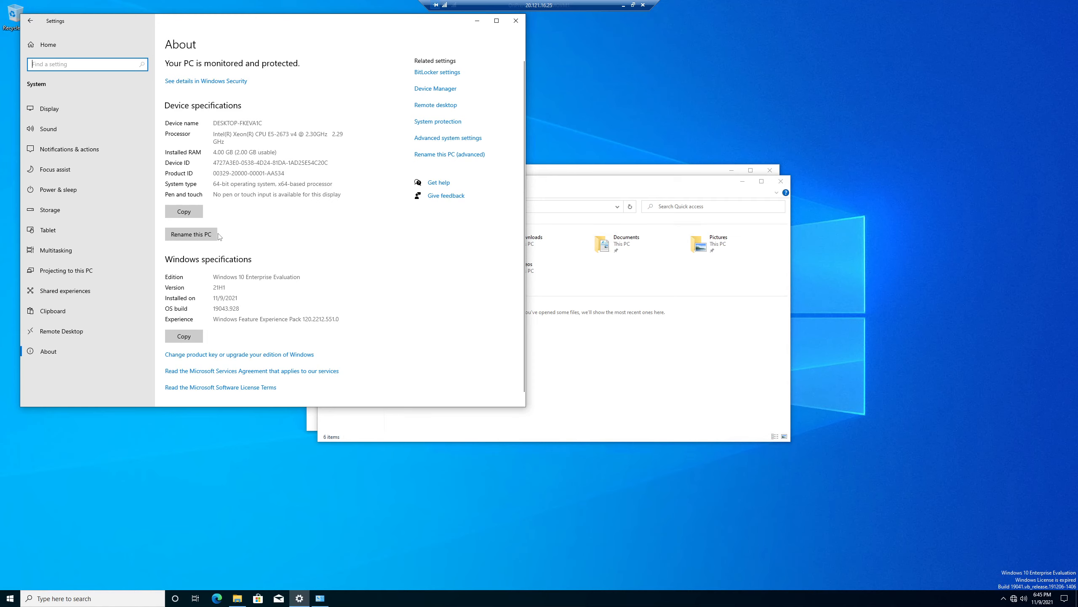
Rename the PC to OnPremVM1 and restart it immediately.
{"action": "left_click", "coordinate": [205, 236]}
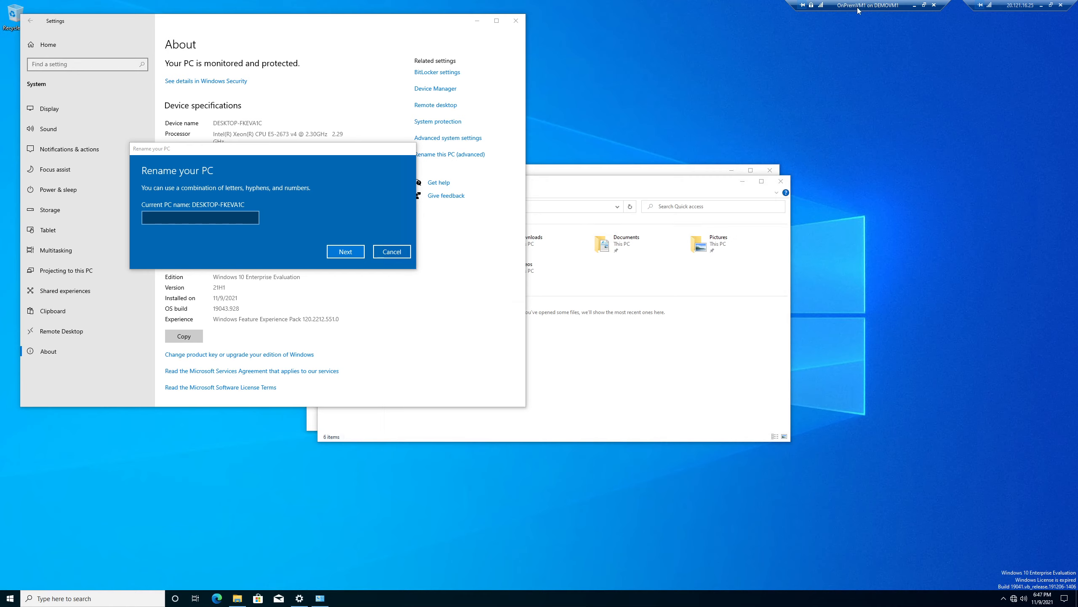
{"action": "left_click", "coordinate": [171, 218]}
{"action": "type", "text": "OnPremVM1"}
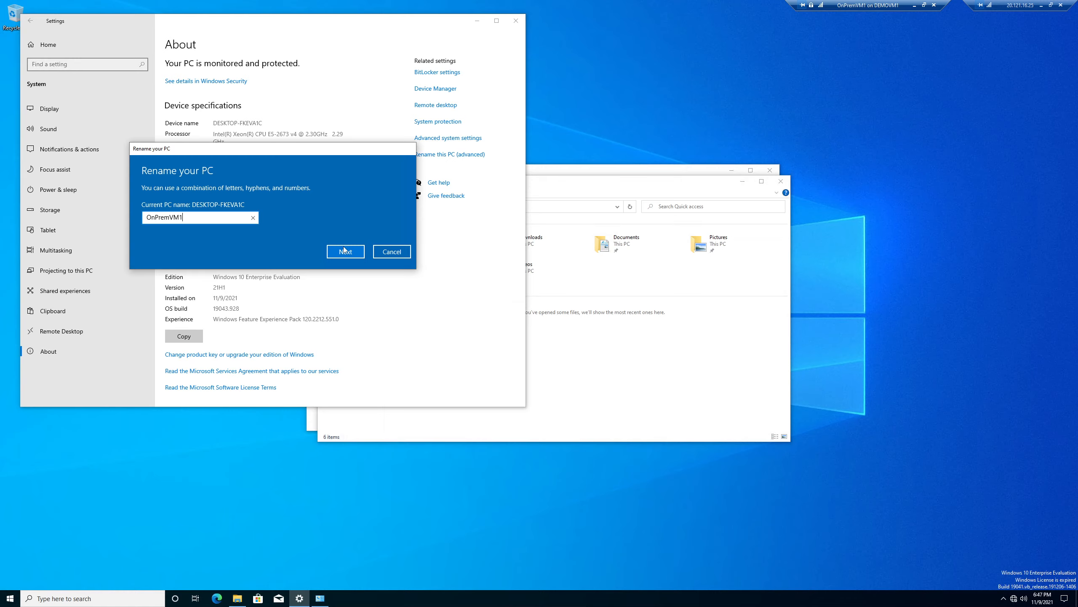
{"action": "left_click", "coordinate": [344, 251]}
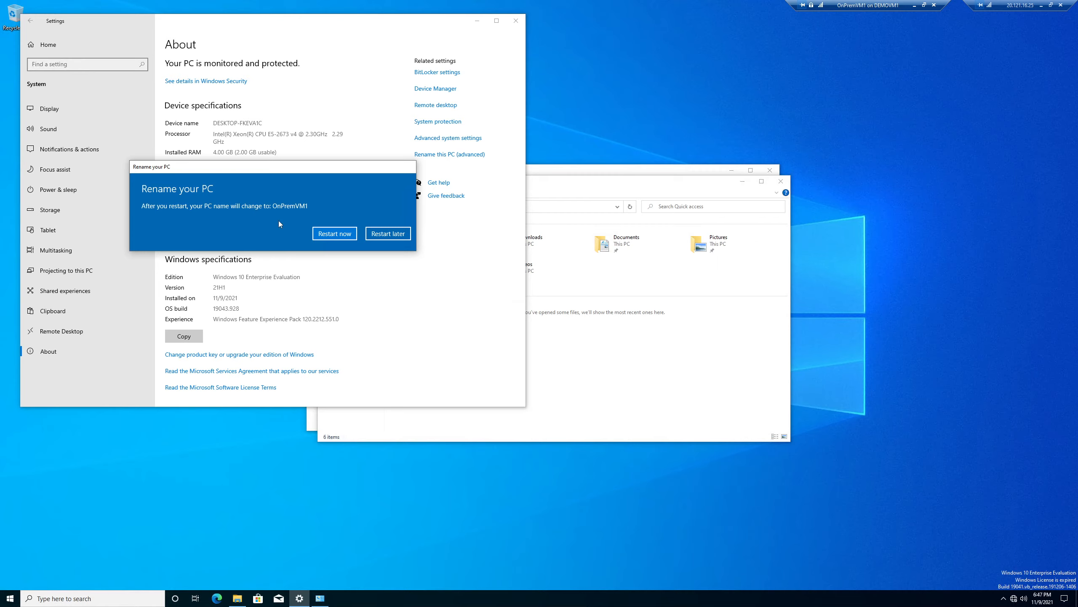
{"action": "left_click", "coordinate": [332, 238]}
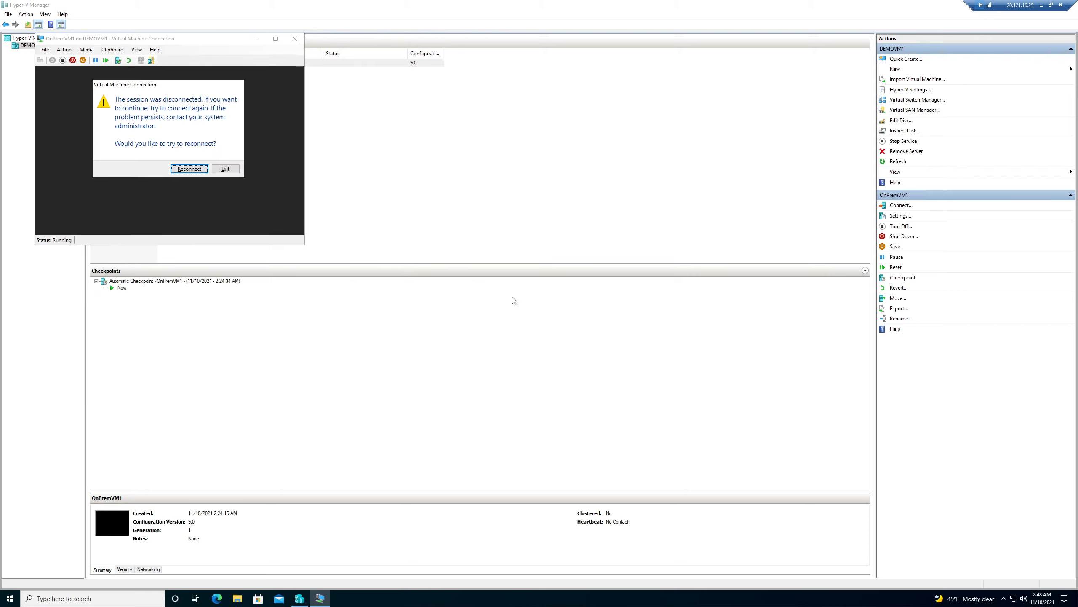
Reconnect to the restarted VM and open Control Panel by searching 'con'.
{"action": "left_click", "coordinate": [189, 170]}
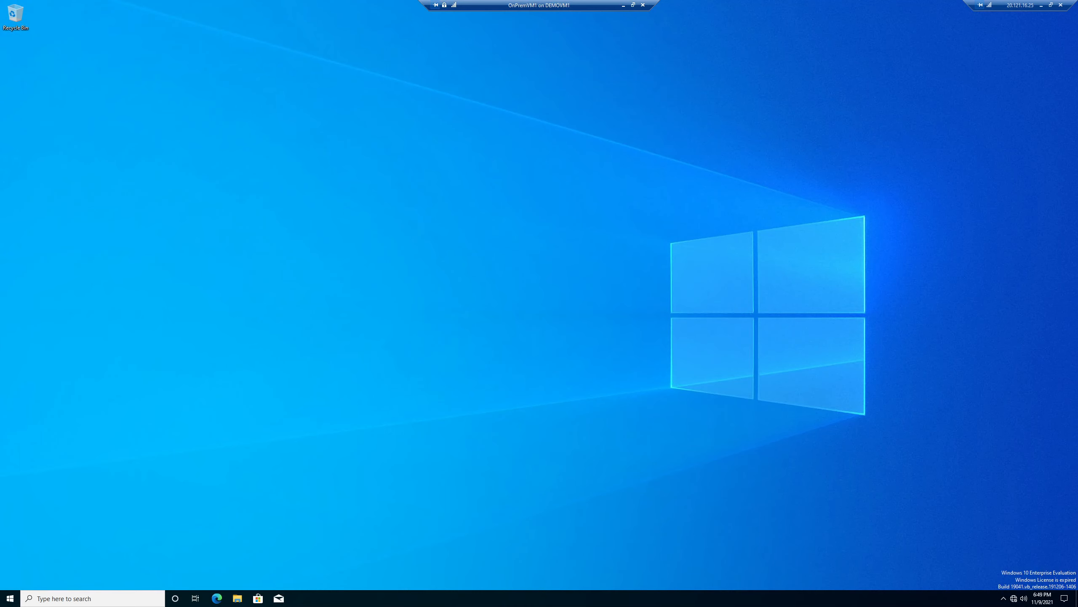
{"action": "key", "text": "super"}
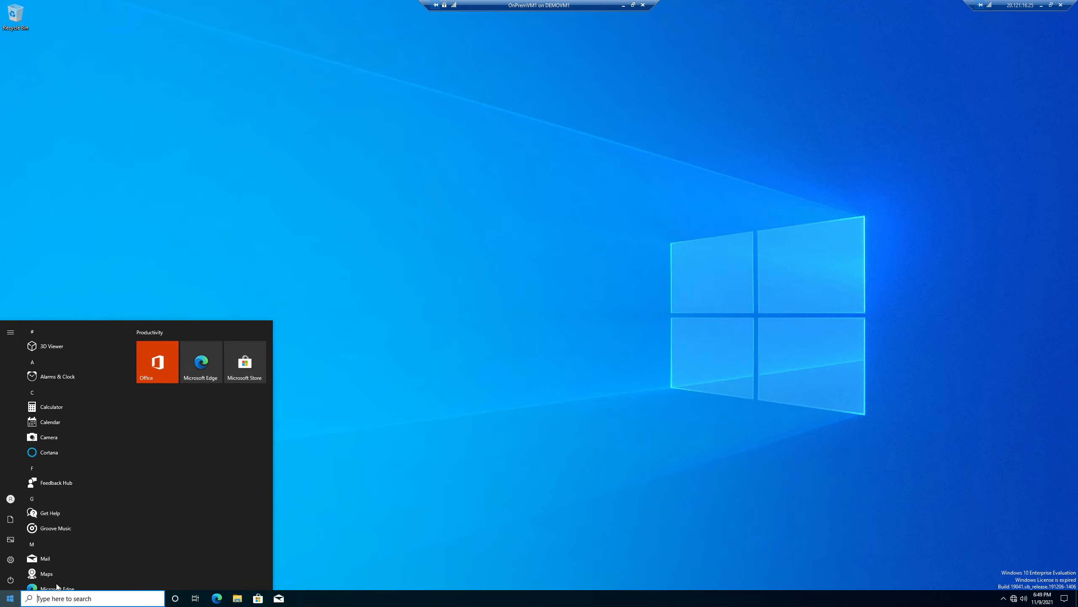
{"action": "type", "text": "con"}
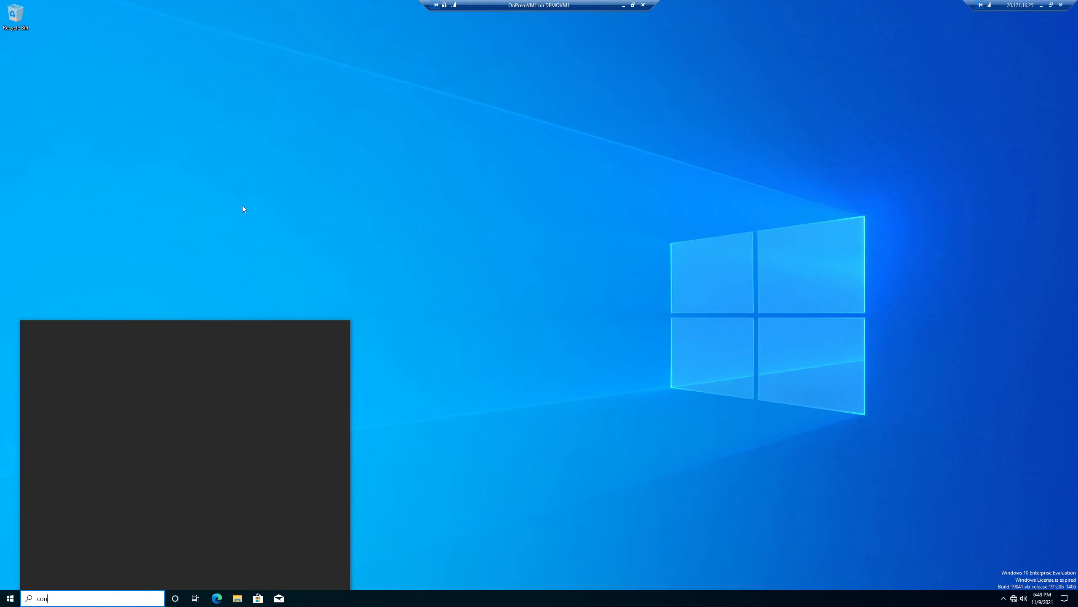
{"action": "left_click", "coordinate": [73, 361]}
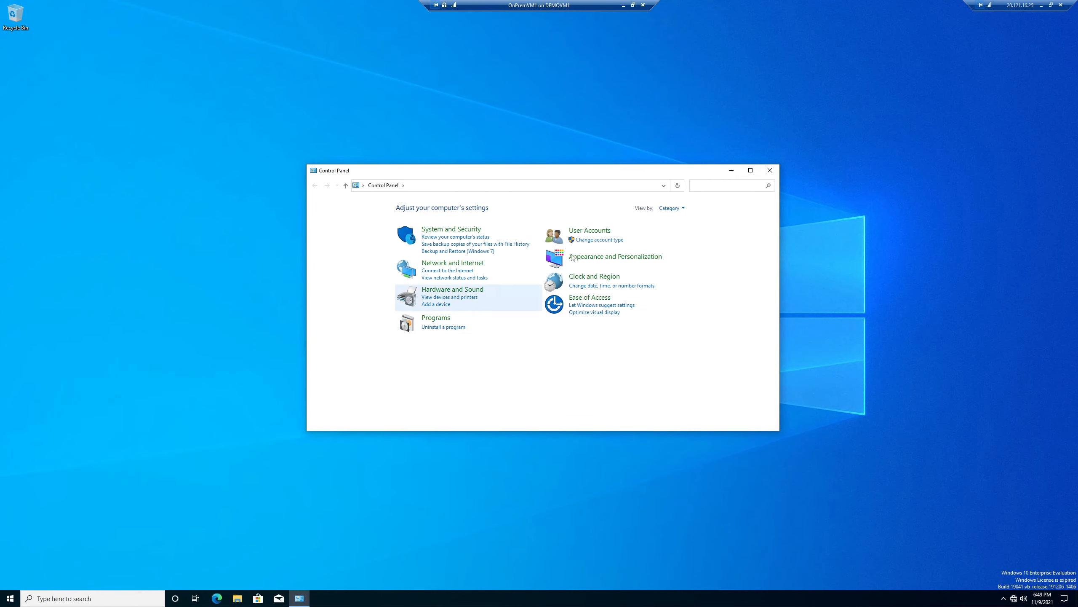
Show Control Panel as large icons, open System maximized, and check the device name OnPremVM1.
{"action": "left_click", "coordinate": [671, 207]}
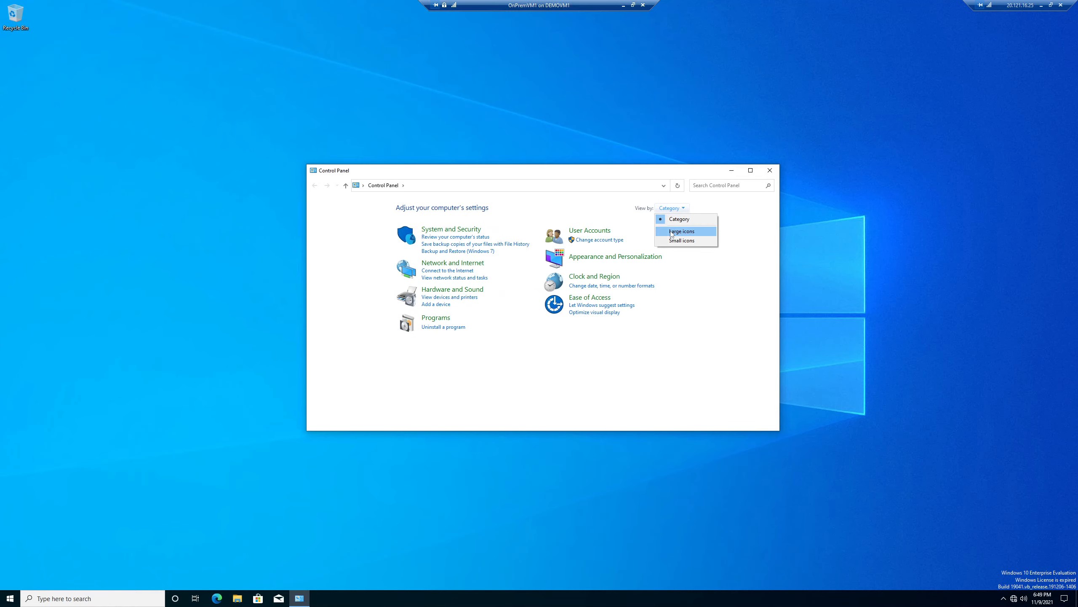
{"action": "left_click", "coordinate": [672, 232]}
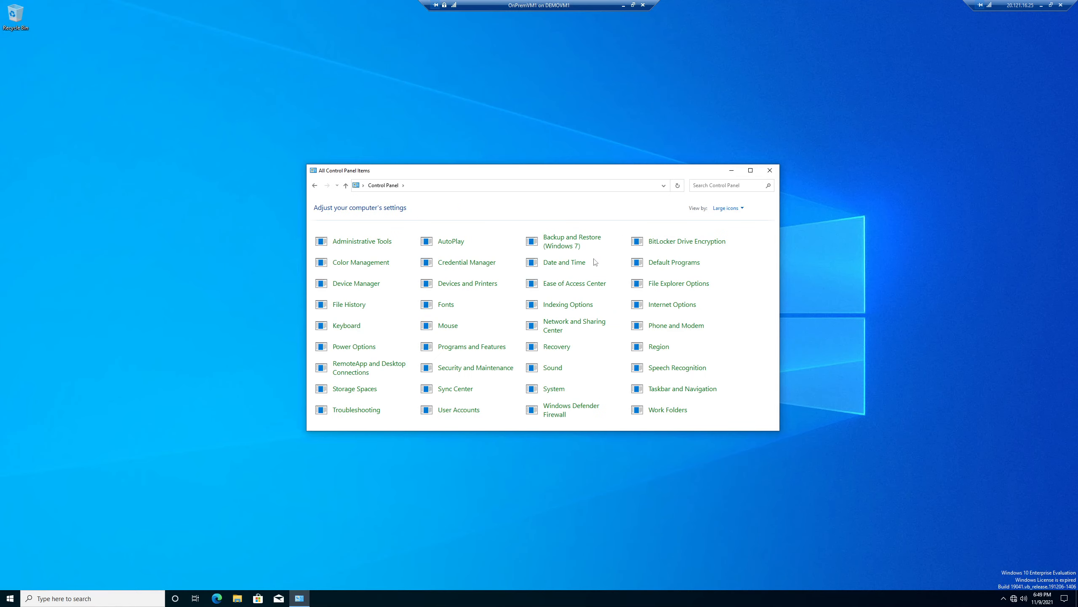
{"action": "left_click", "coordinate": [554, 389]}
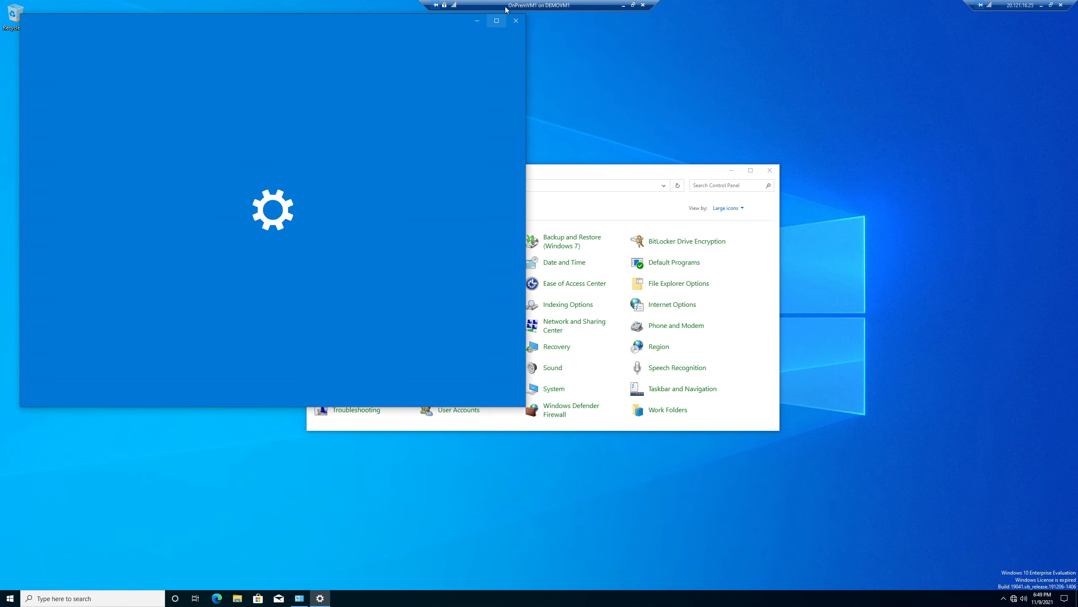
{"action": "left_click", "coordinate": [497, 20]}
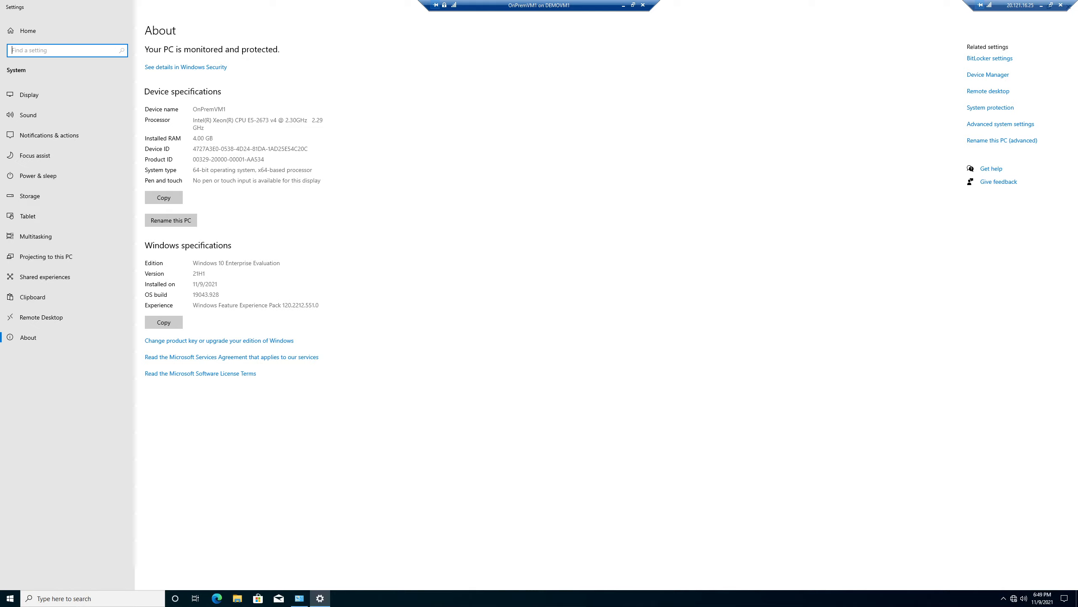
{"action": "left_click_drag", "start_coordinate": [204, 109], "coordinate": [223, 109]}
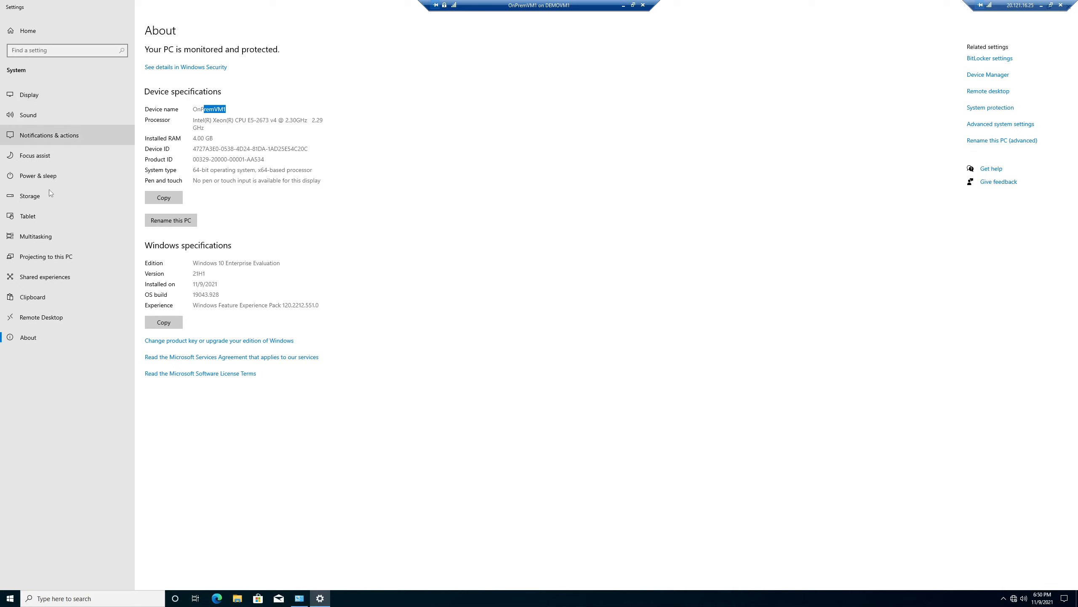
{"action": "left_click", "coordinate": [568, 173]}
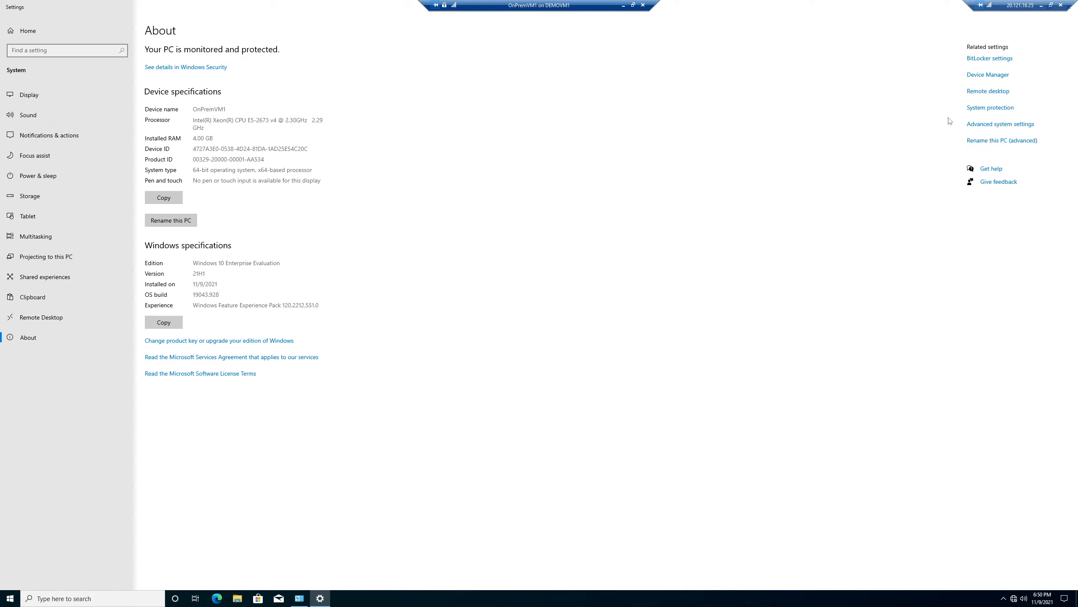
Open the advanced computer name Change dialog, cancel both dialogs, and minimize the VM session.
{"action": "left_click", "coordinate": [999, 145]}
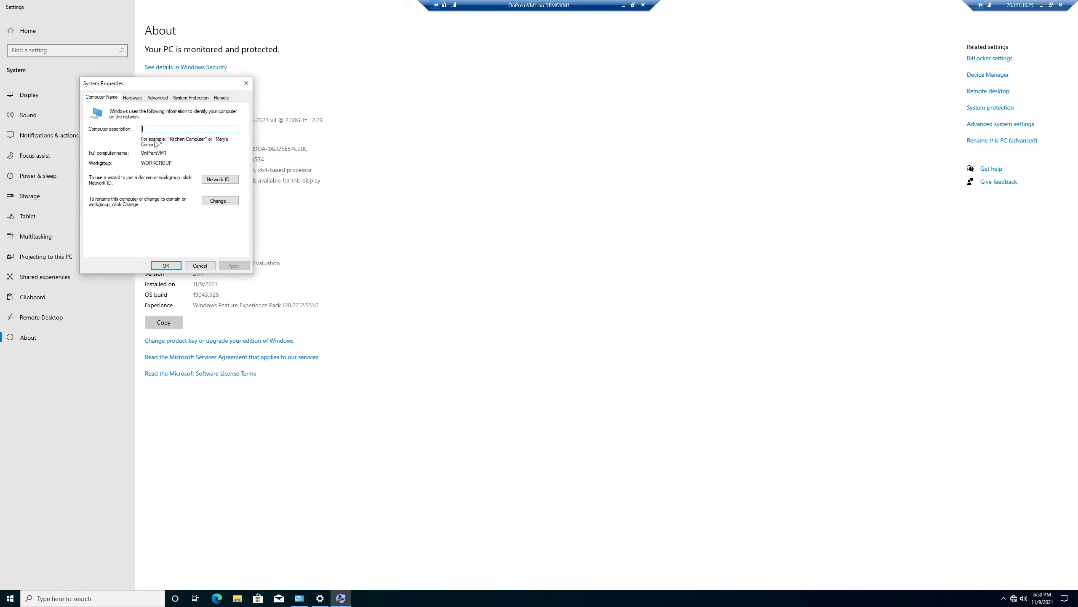
{"action": "left_click", "coordinate": [220, 200]}
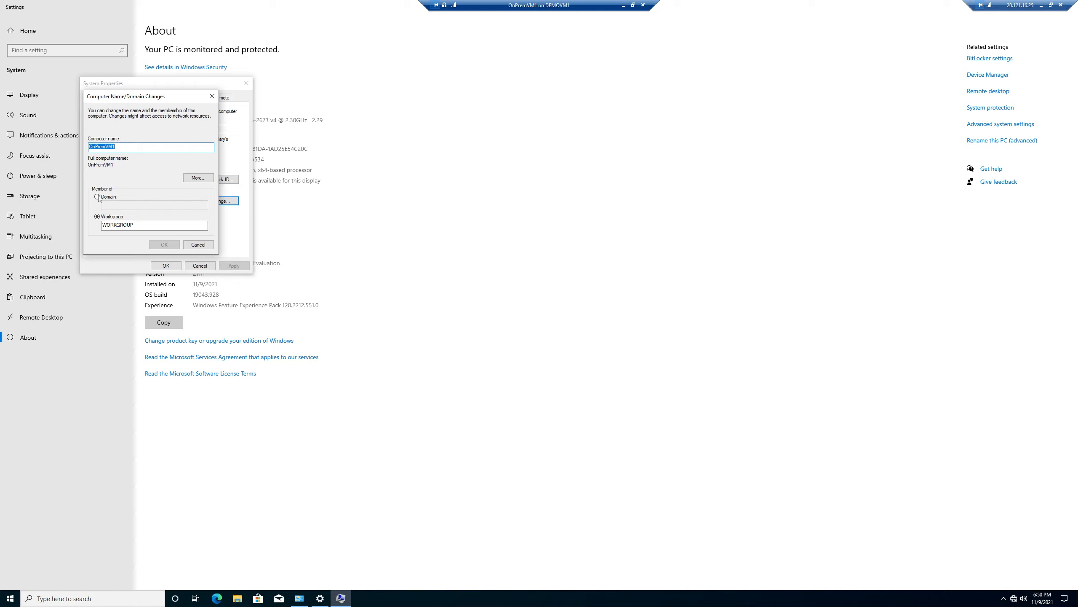
{"action": "left_click", "coordinate": [194, 245]}
{"action": "left_click", "coordinate": [199, 265]}
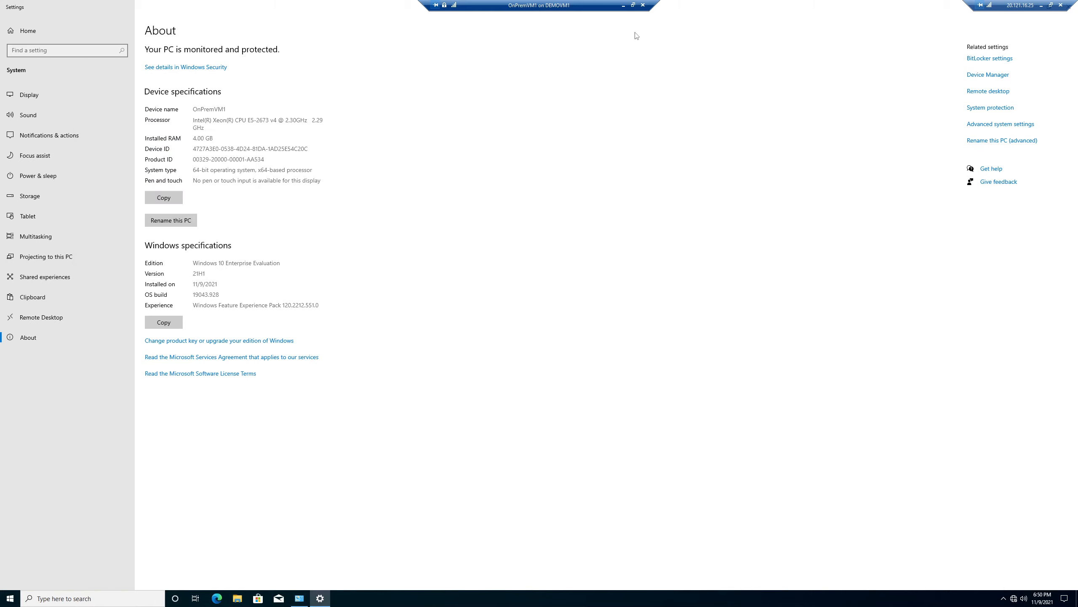
{"action": "left_click", "coordinate": [623, 6]}
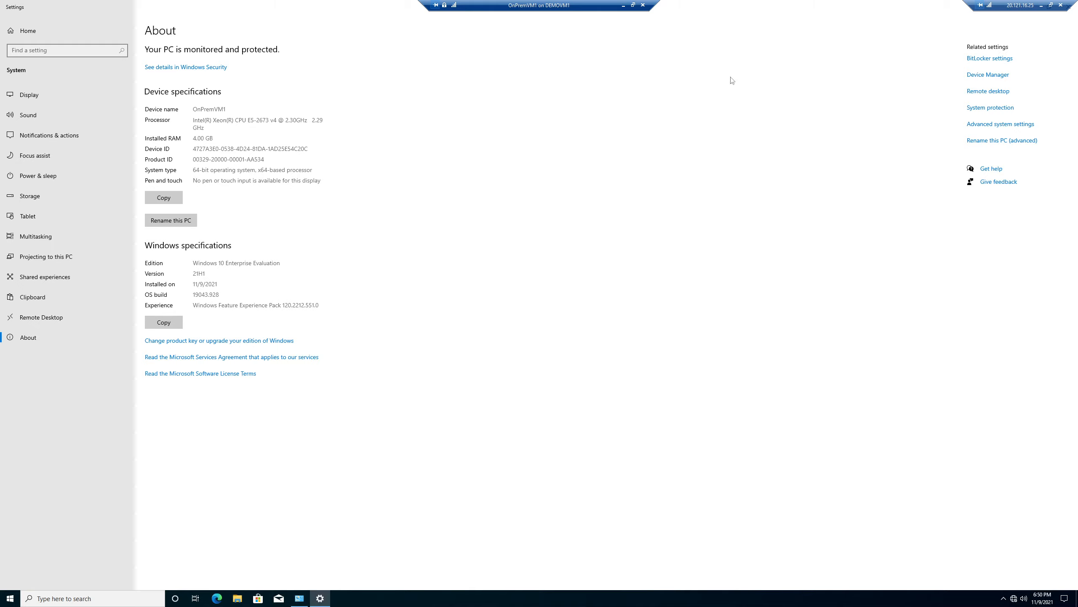
{"action": "left_click", "coordinate": [623, 6]}
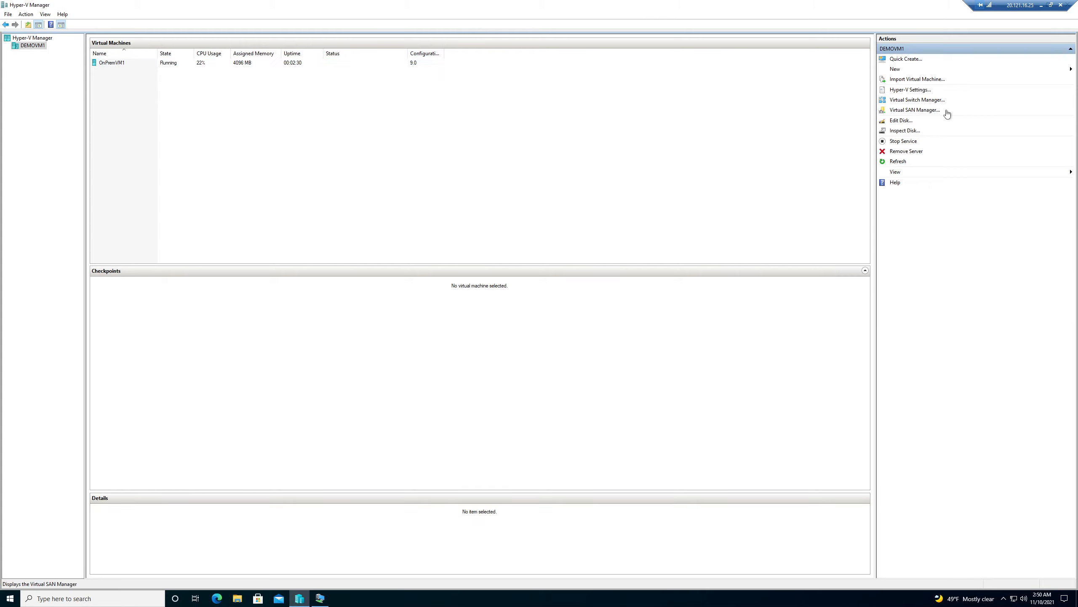
Start the New Virtual Machine Wizard, enter a VM name, and keep Generation 1.
{"action": "left_click", "coordinate": [907, 70]}
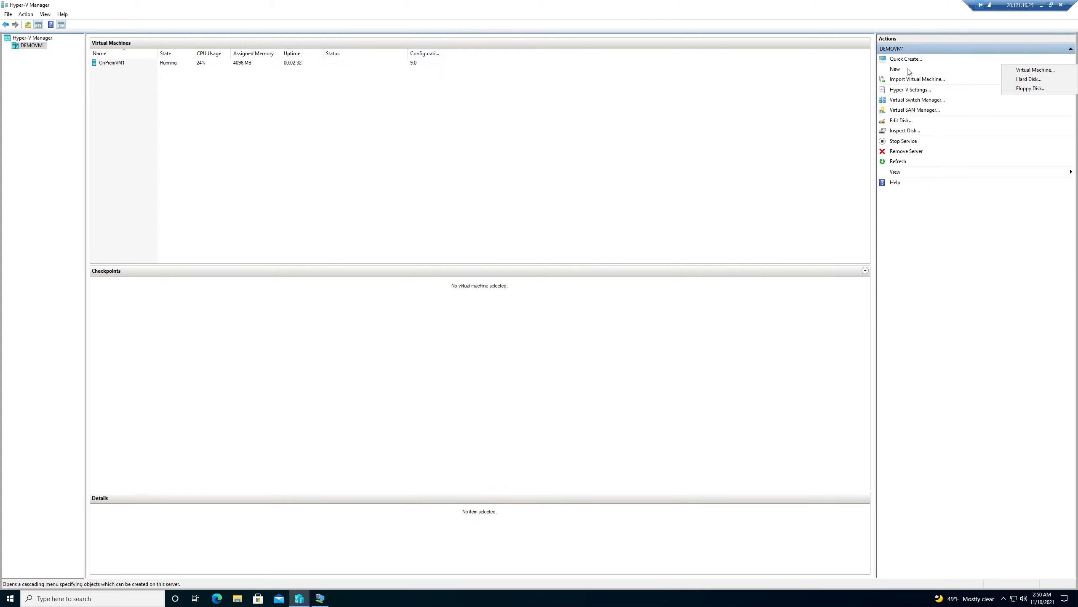
{"action": "left_click", "coordinate": [1048, 71]}
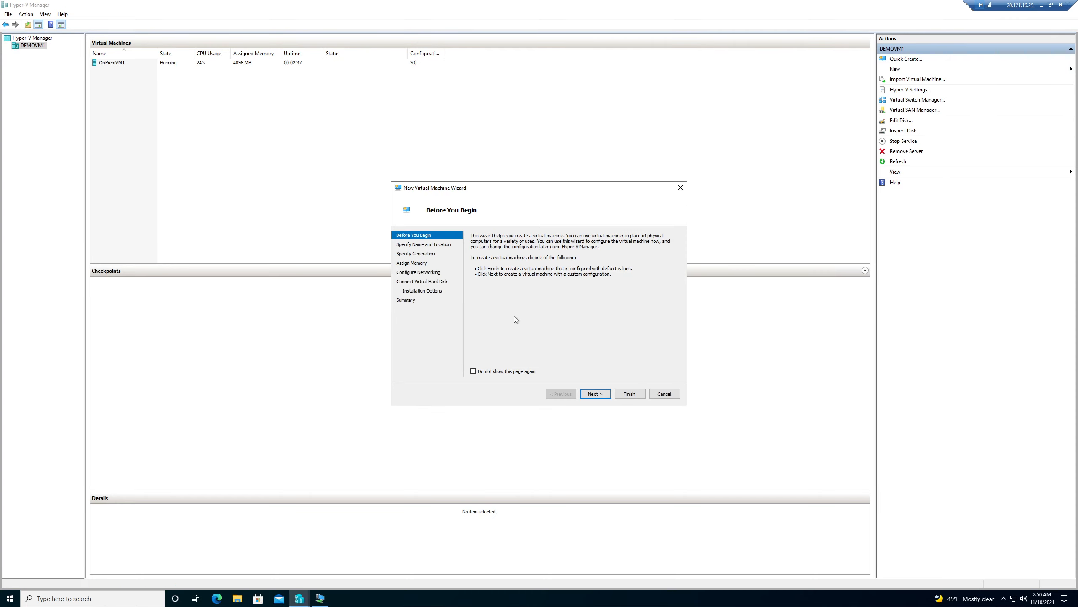
{"action": "left_click", "coordinate": [594, 394]}
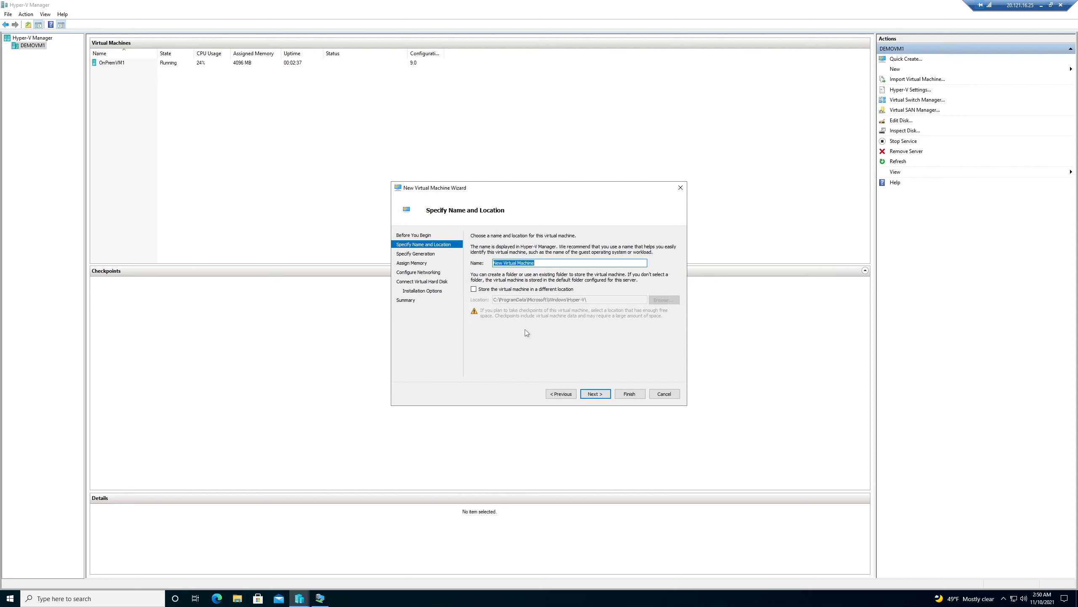
{"action": "type", "text": "InPremVM2"}
{"action": "left_click", "coordinate": [595, 394]}
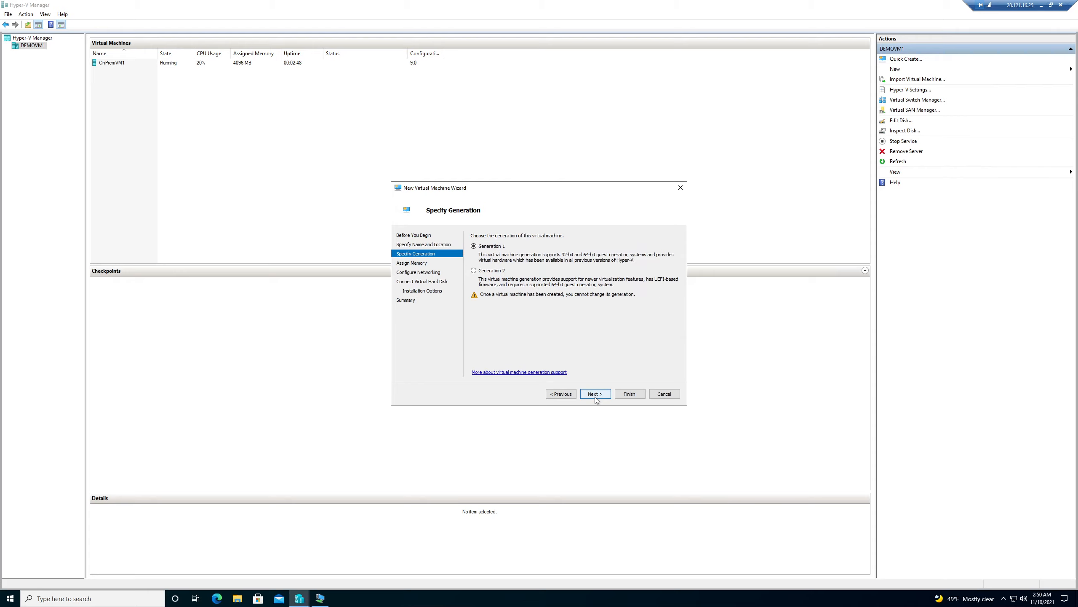
{"action": "left_click", "coordinate": [595, 395]}
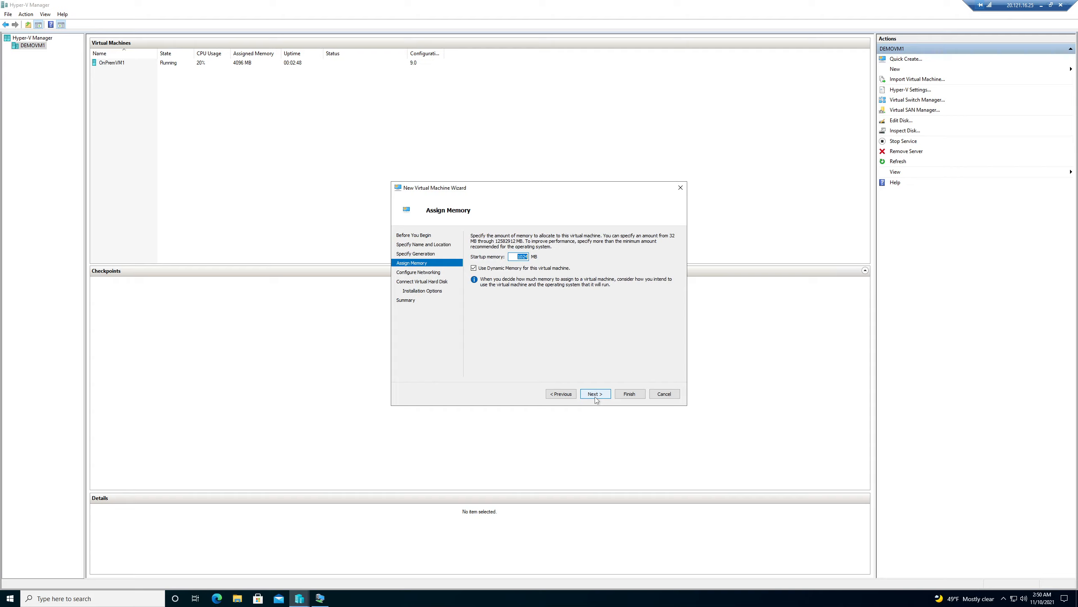
Set startup memory to 4096 MB with Dynamic Memory turned off.
{"action": "key", "text": "Home"}
{"action": "double_click", "coordinate": [520, 257]}
{"action": "key", "text": "Home"}
{"action": "double_click", "coordinate": [520, 256]}
{"action": "type", "text": "4096"}
{"action": "left_click", "coordinate": [519, 268]}
{"action": "left_click", "coordinate": [595, 393]}
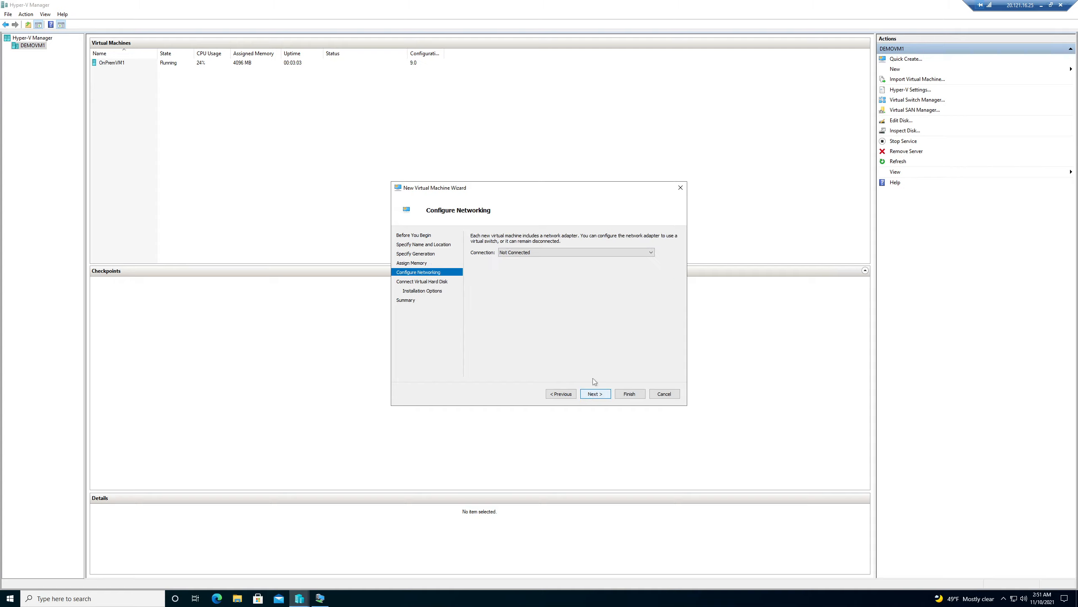
Connect the network adapter to ExtSwitch and review the virtual hard disk name.
{"action": "left_click", "coordinate": [582, 258]}
{"action": "left_click", "coordinate": [560, 271]}
{"action": "left_click", "coordinate": [594, 393]}
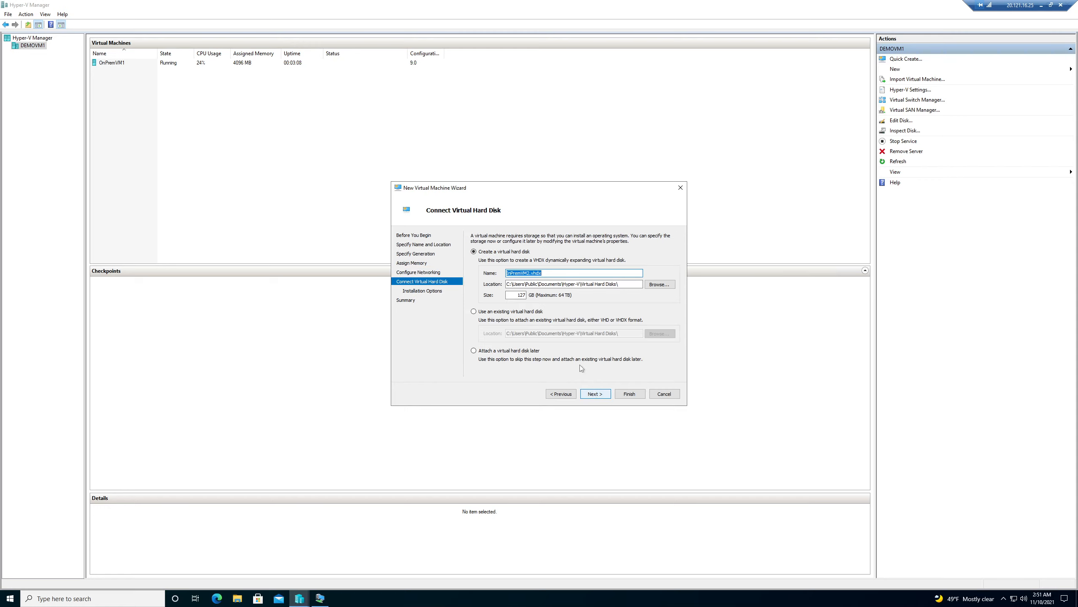
{"action": "left_click", "coordinate": [508, 272]}
Go back to correct the VM name to OnPremVM2, then accept the default VHDX.
{"action": "left_click", "coordinate": [556, 394]}
{"action": "left_click", "coordinate": [556, 395]}
{"action": "left_click", "coordinate": [556, 394]}
{"action": "left_click", "coordinate": [556, 394]}
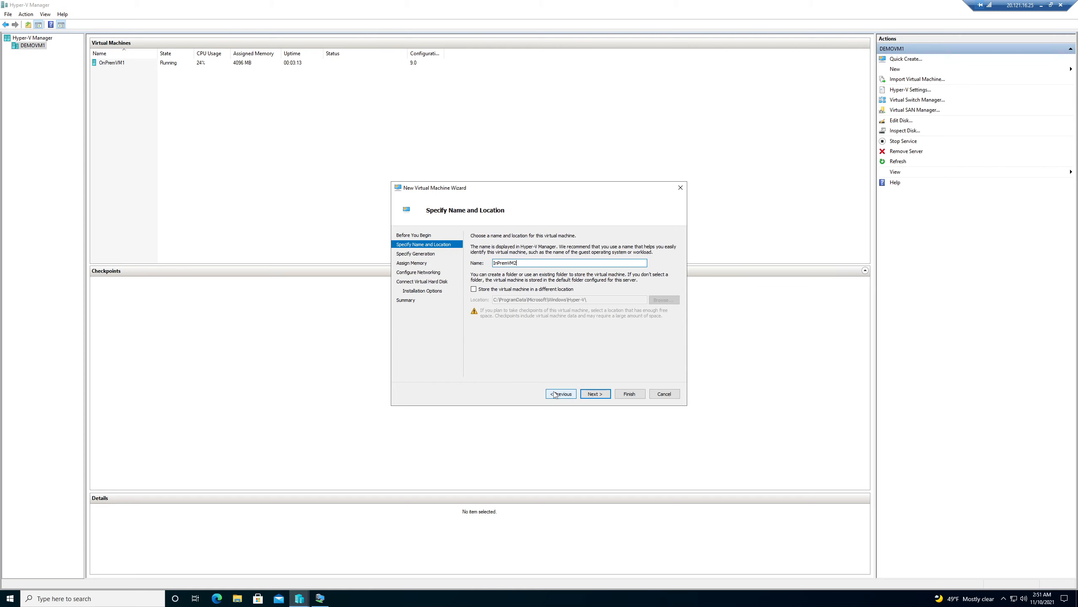
{"action": "left_click", "coordinate": [495, 263]}
{"action": "type", "text": "O"}
{"action": "left_click", "coordinate": [601, 396]}
{"action": "left_click", "coordinate": [601, 396]}
{"action": "left_click", "coordinate": [601, 396]}
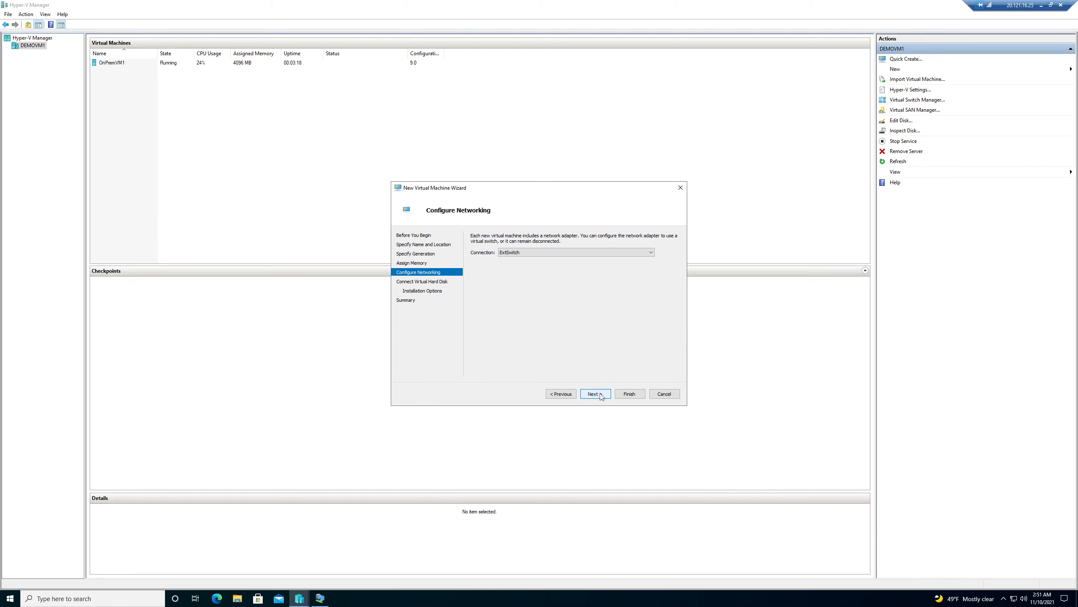
{"action": "left_click", "coordinate": [594, 394]}
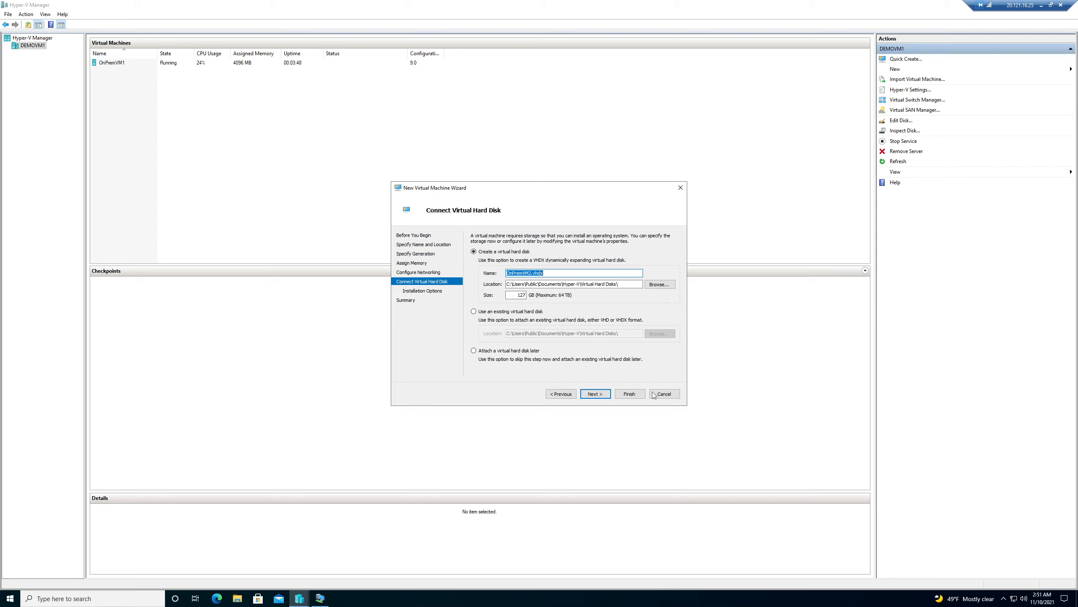
{"action": "left_click", "coordinate": [599, 395]}
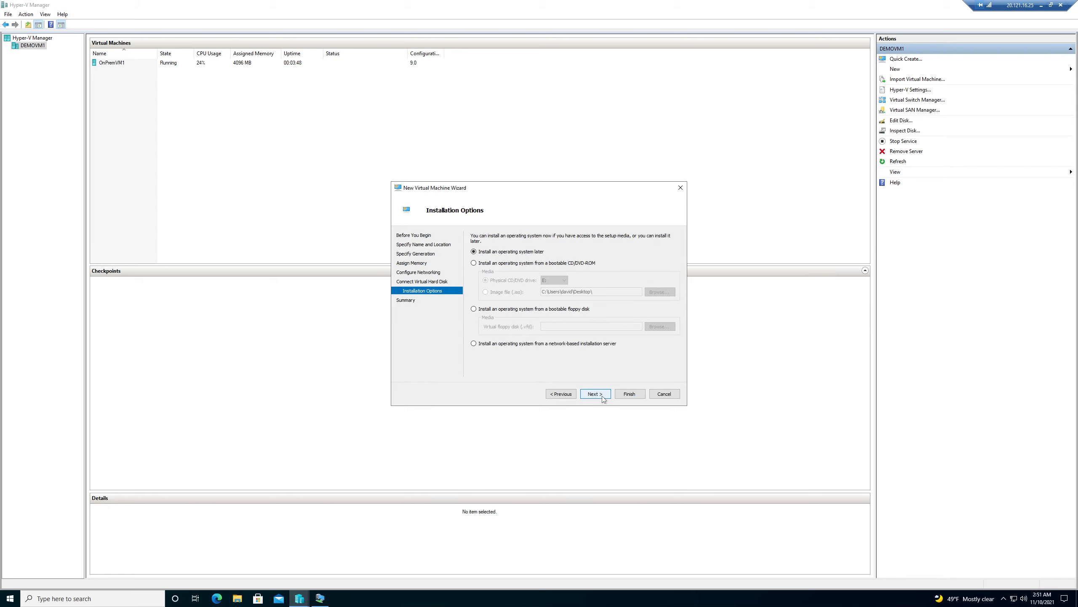
Choose to install from an Image file (.iso), browse for it, and minimize the remote session.
{"action": "left_click", "coordinate": [488, 263]}
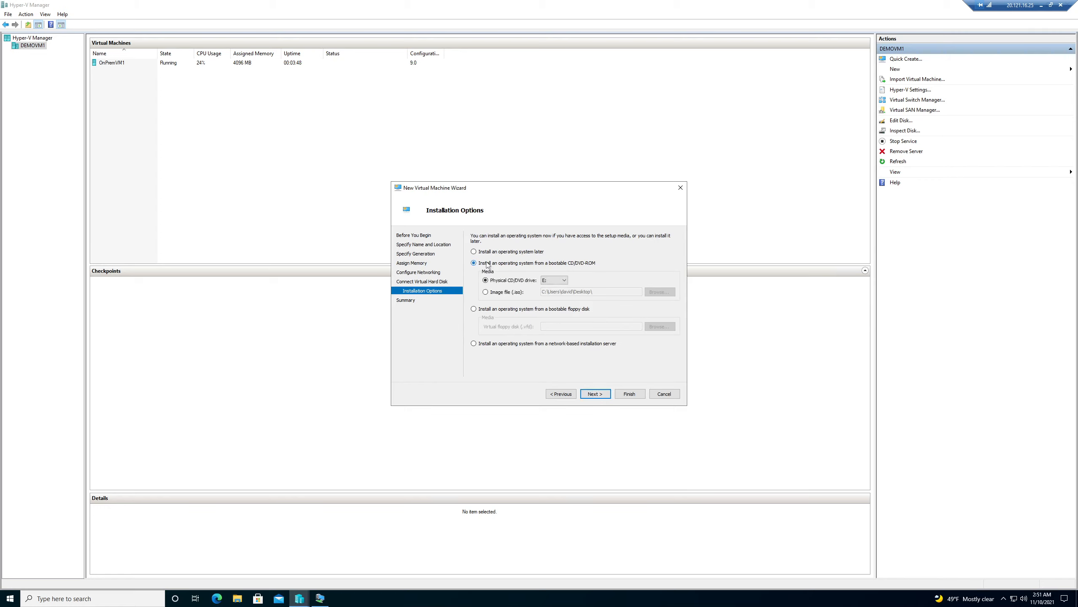
{"action": "left_click", "coordinate": [514, 295]}
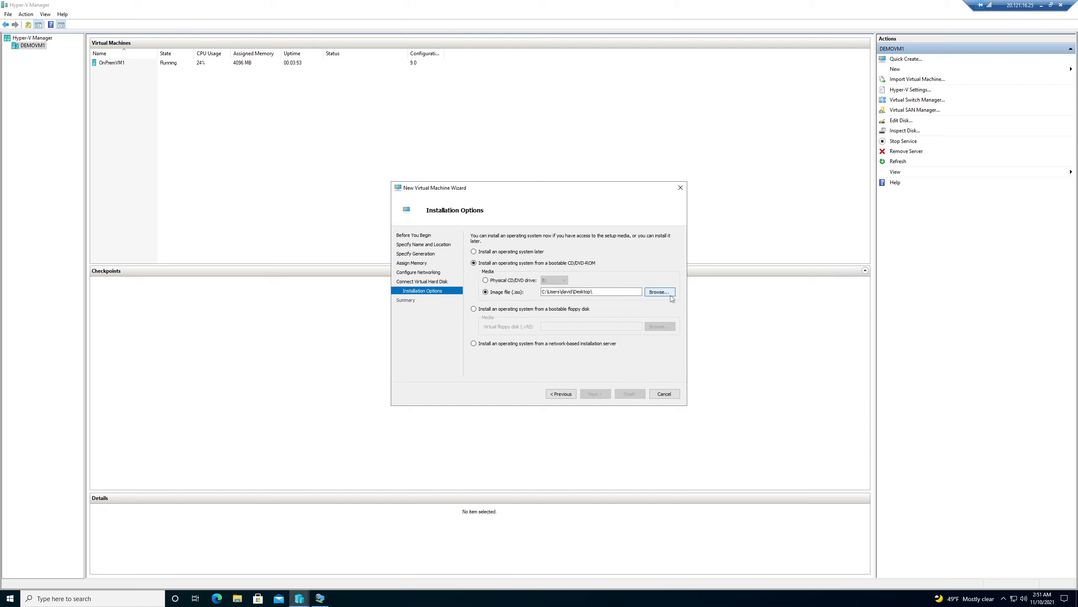
{"action": "left_click", "coordinate": [657, 293]}
{"action": "left_click", "coordinate": [1041, 5]}
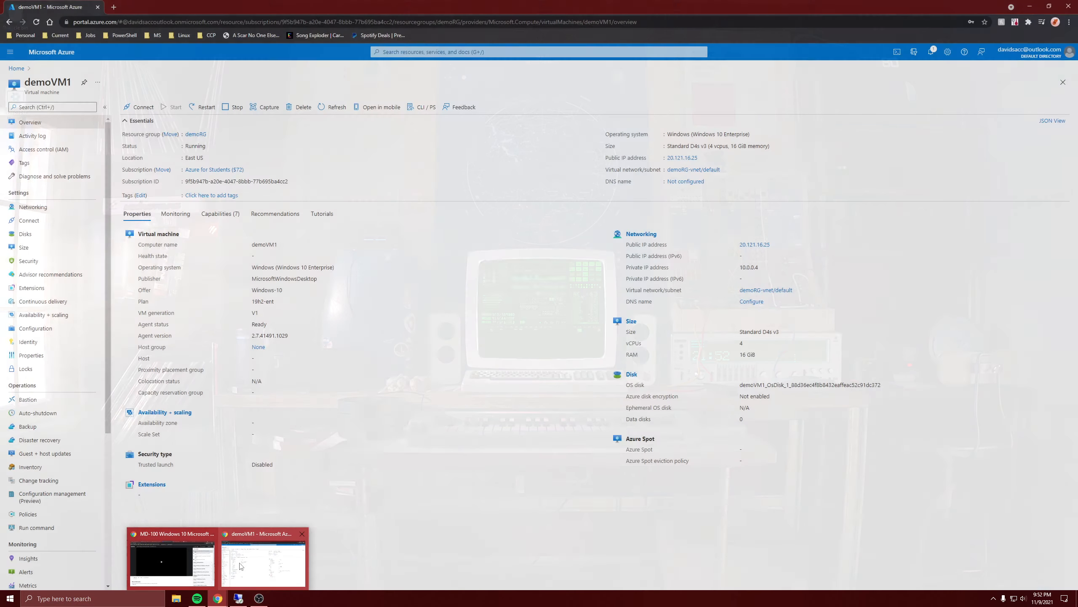
Download the Windows Server 2019 ISO from the Evaluation Center, saving it as WinServ2019.
{"action": "left_click", "coordinate": [258, 558]}
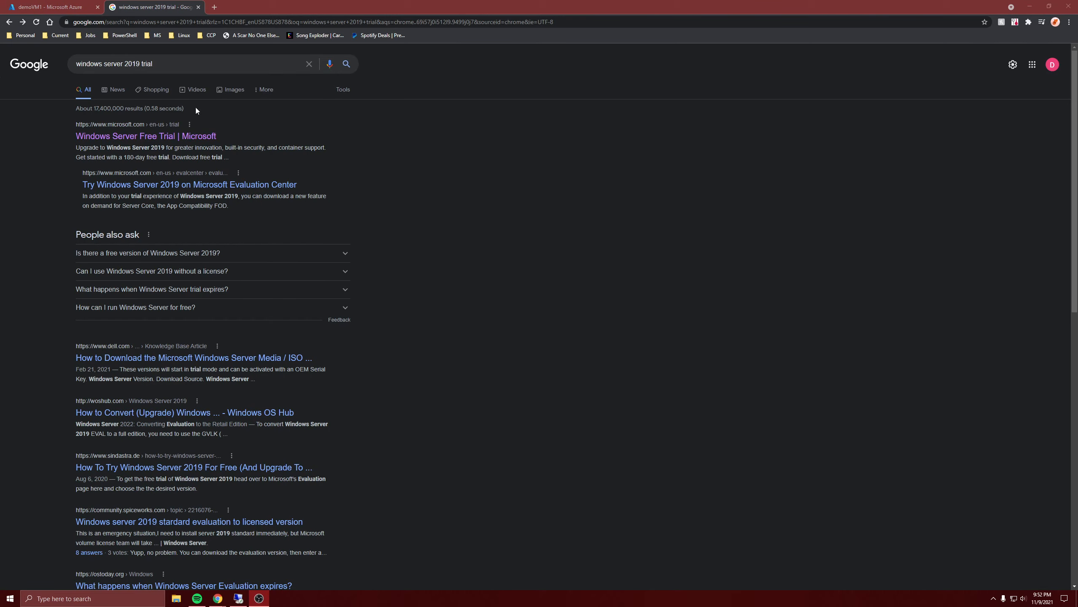
{"action": "left_click", "coordinate": [151, 136]}
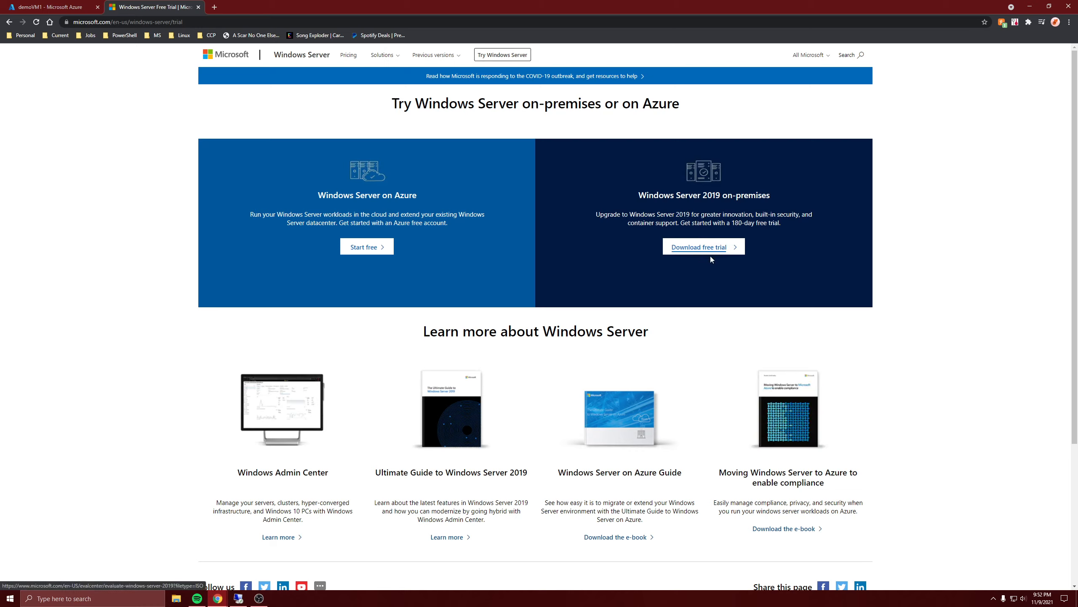
{"action": "left_click", "coordinate": [703, 246]}
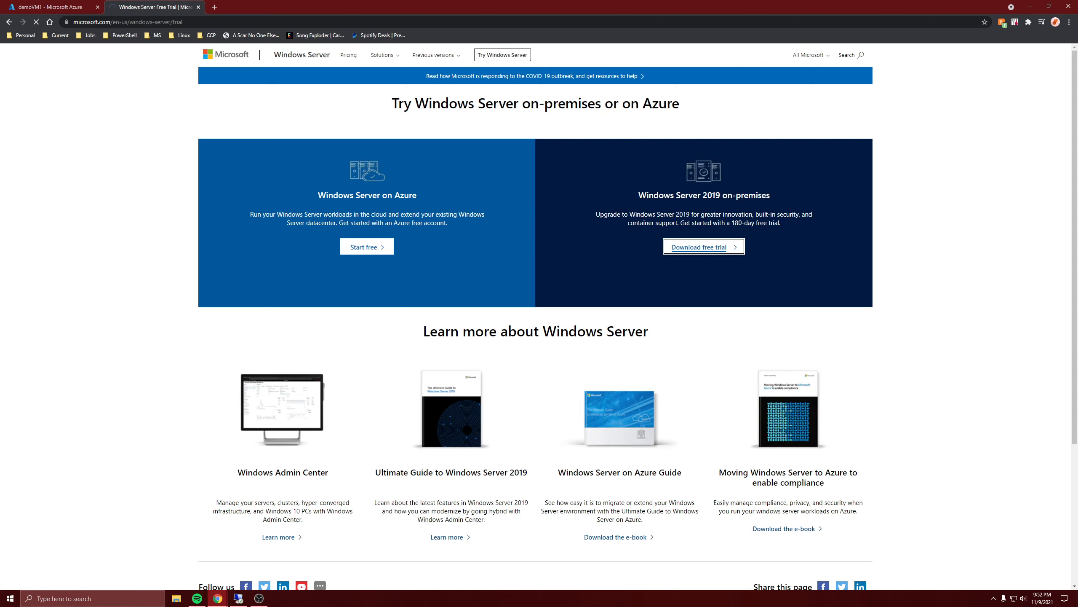
{"action": "scroll", "coordinate": [358, 347], "scroll_direction": "down", "scroll_amount": 3}
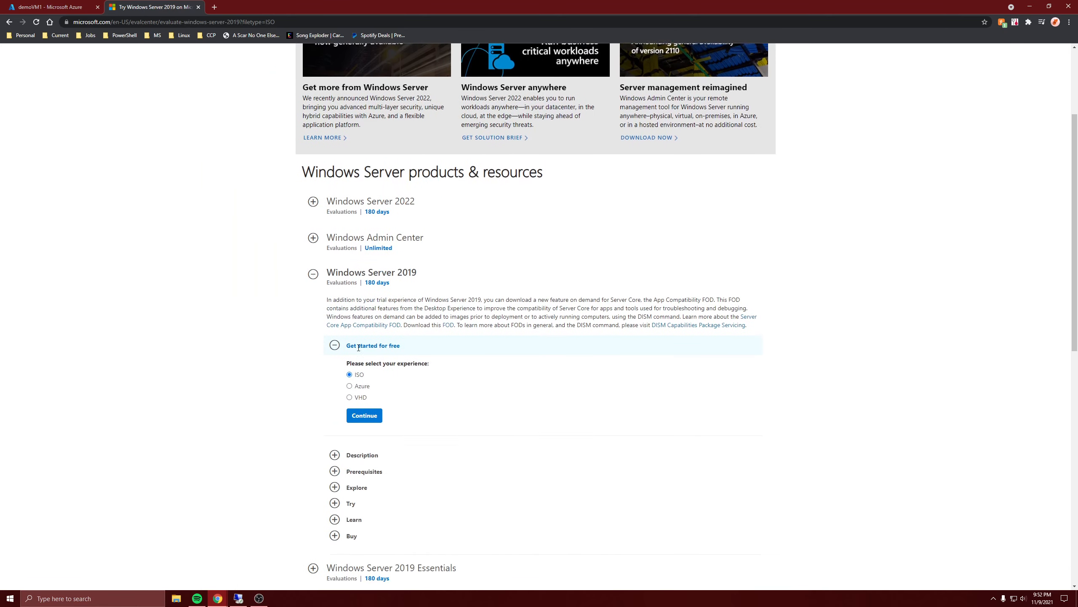
{"action": "scroll", "coordinate": [359, 348], "scroll_direction": "down", "scroll_amount": 4}
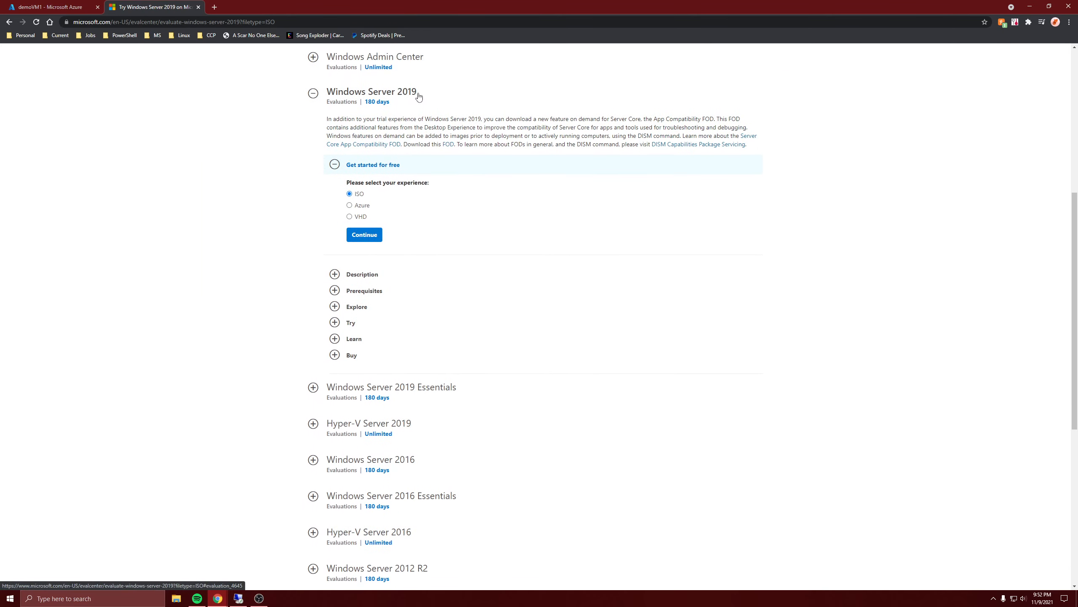
{"action": "scroll", "coordinate": [386, 112], "scroll_direction": "up", "scroll_amount": 1}
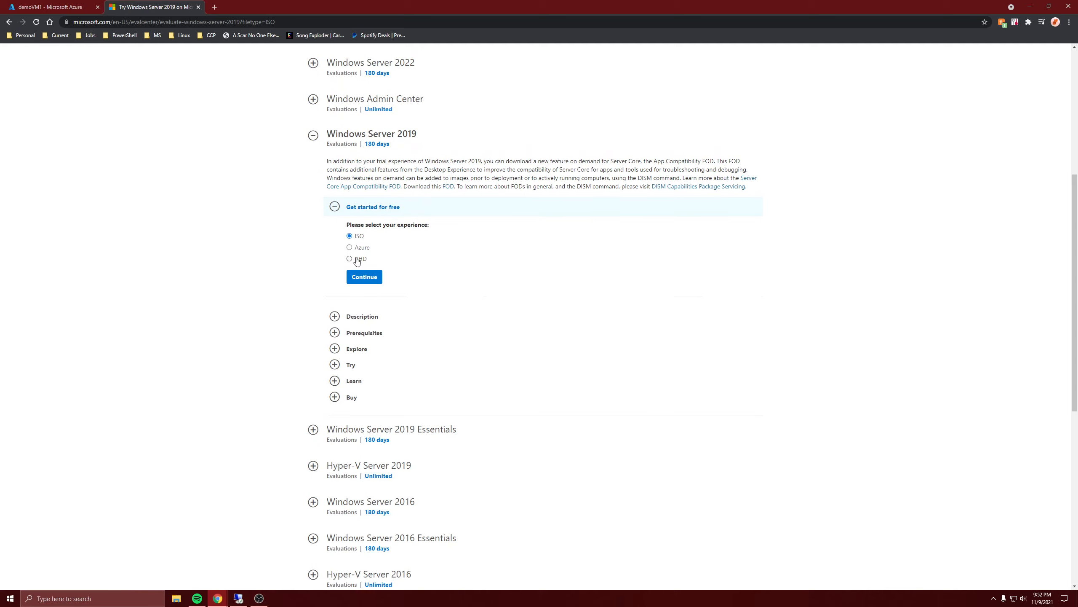
{"action": "left_click", "coordinate": [374, 284]}
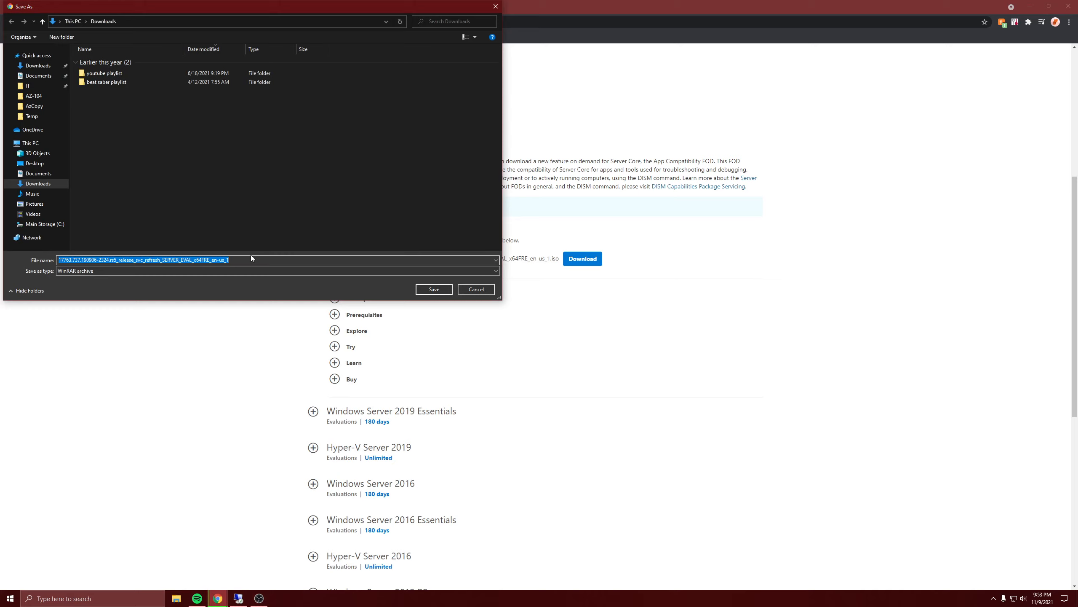
{"action": "type", "text": "WinServ2019"}
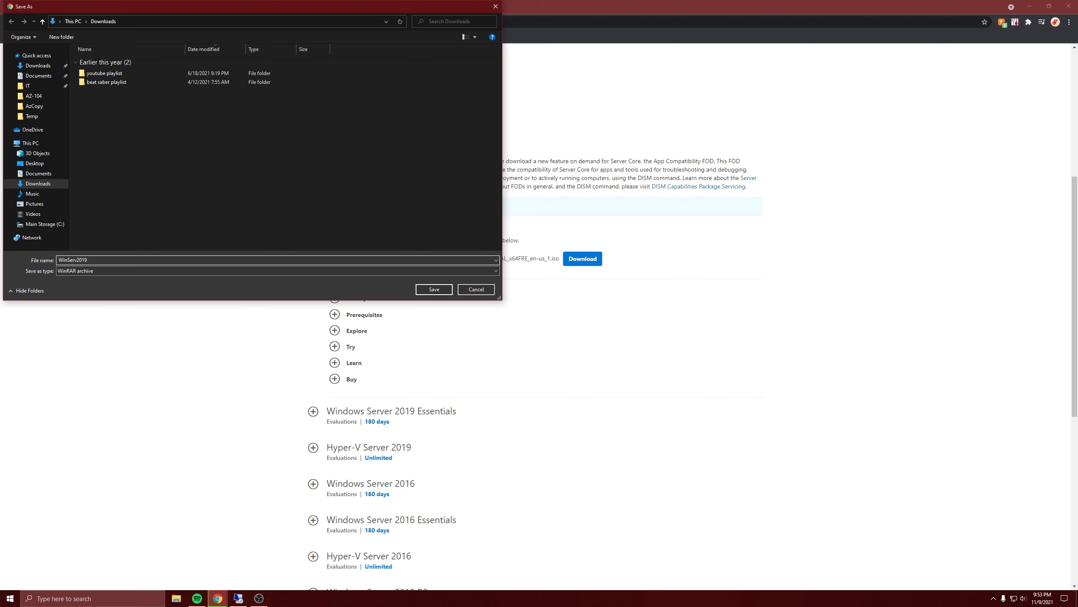
{"action": "key", "text": "Return"}
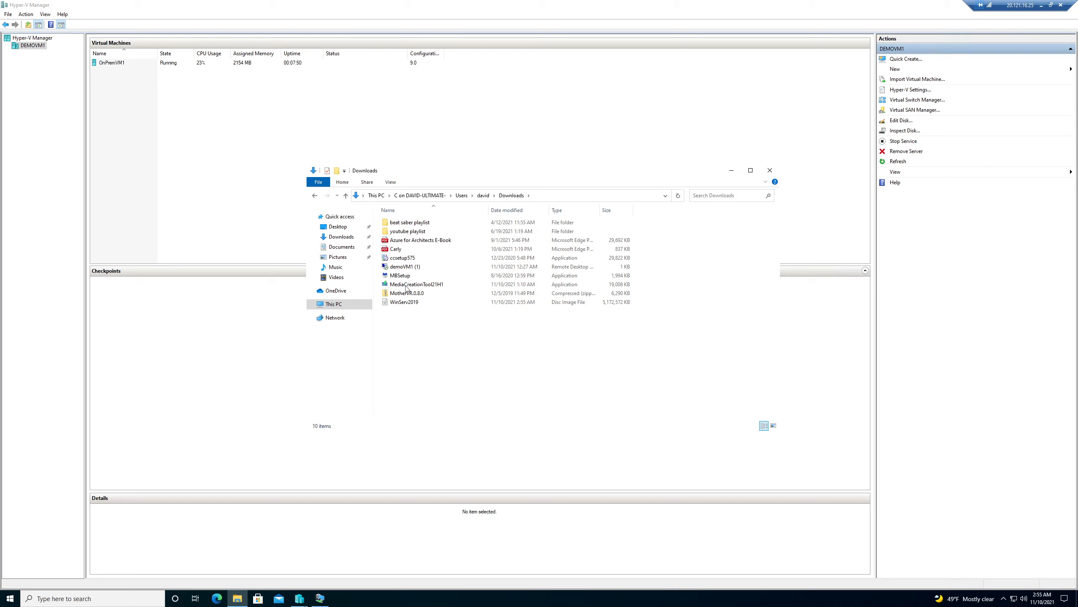
Copy the WinServ2019 image in Downloads and paste it onto the Desktop beside win10ISO.
{"action": "left_click", "coordinate": [402, 302]}
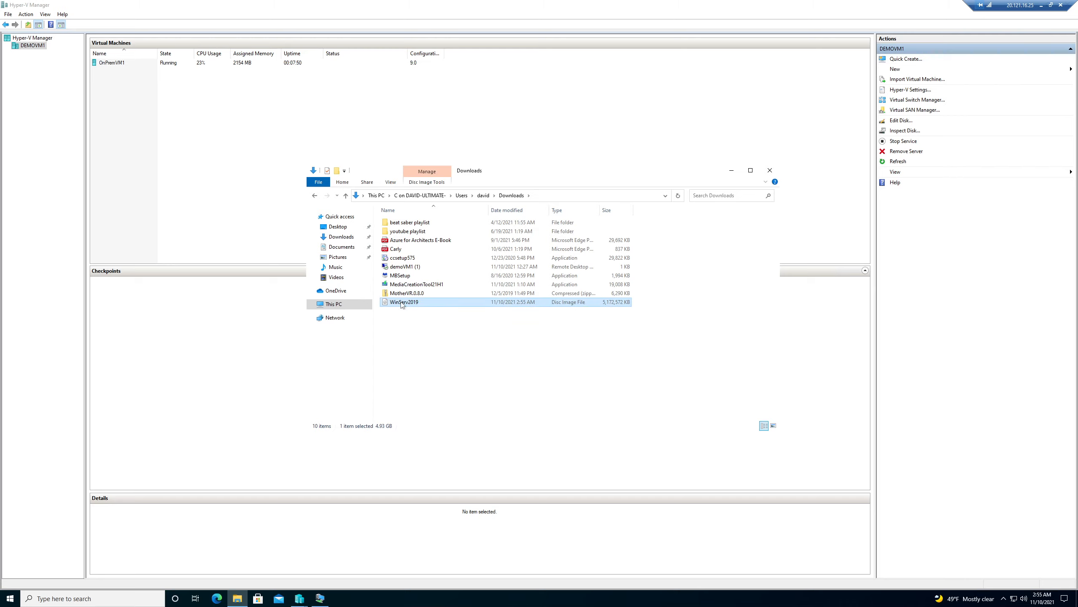
{"action": "right_click", "coordinate": [401, 303]}
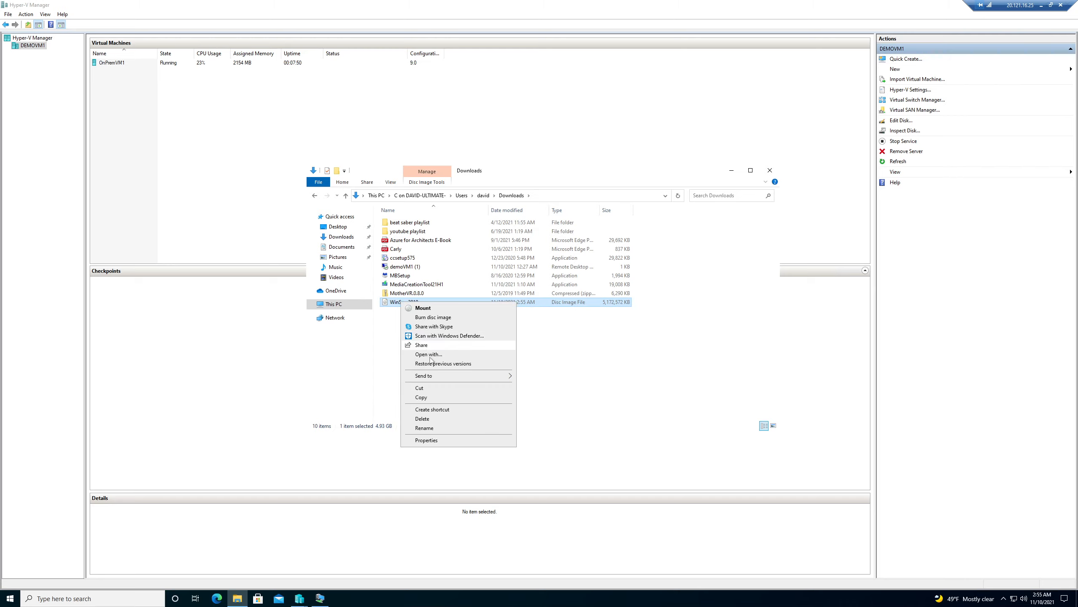
{"action": "left_click", "coordinate": [432, 397]}
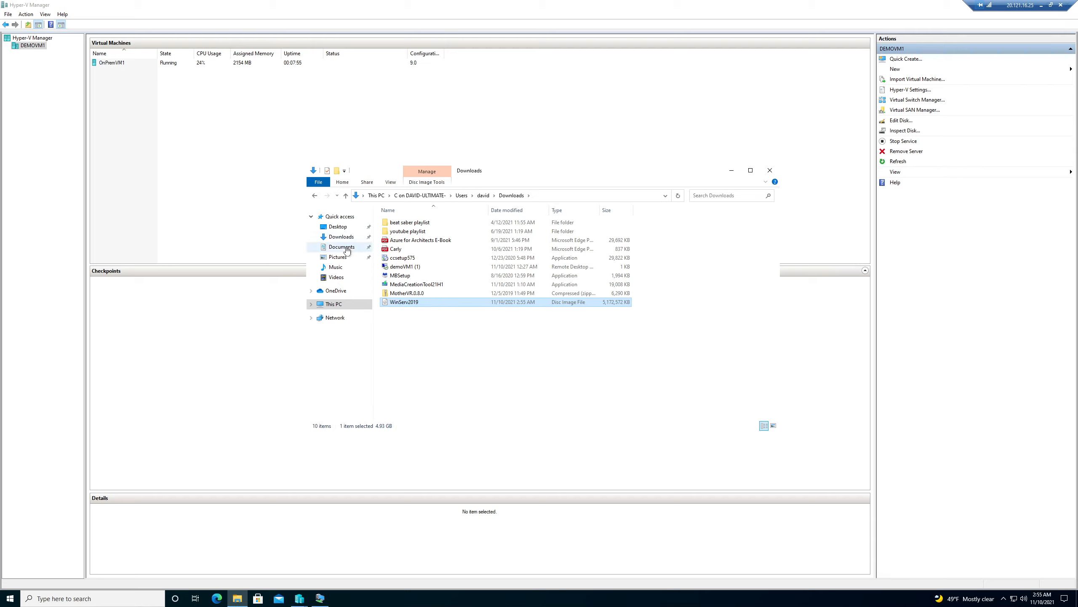
{"action": "left_click", "coordinate": [338, 227]}
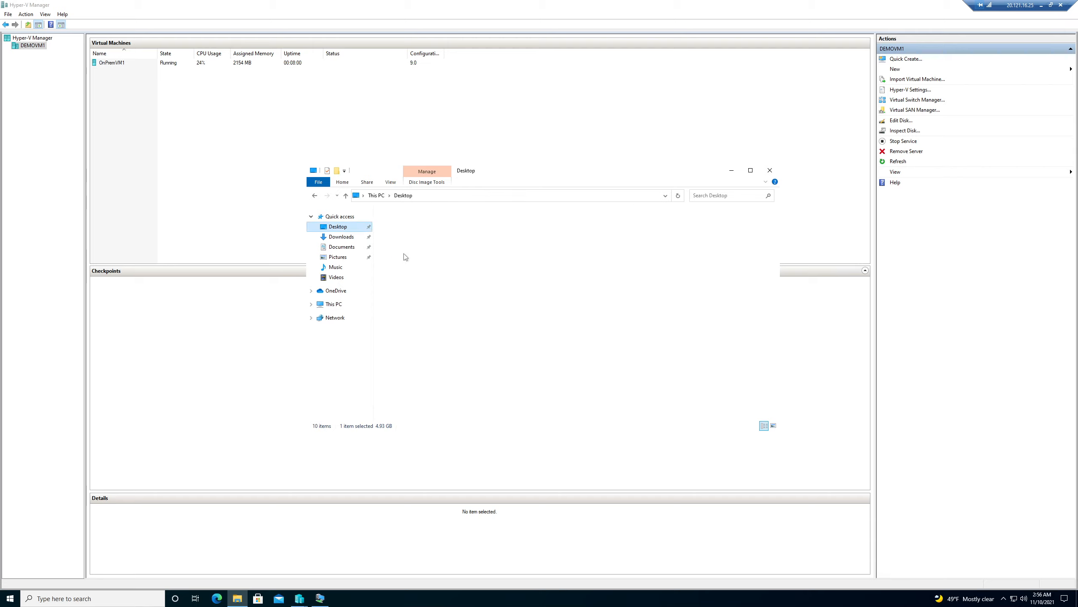
{"action": "right_click", "coordinate": [418, 258]}
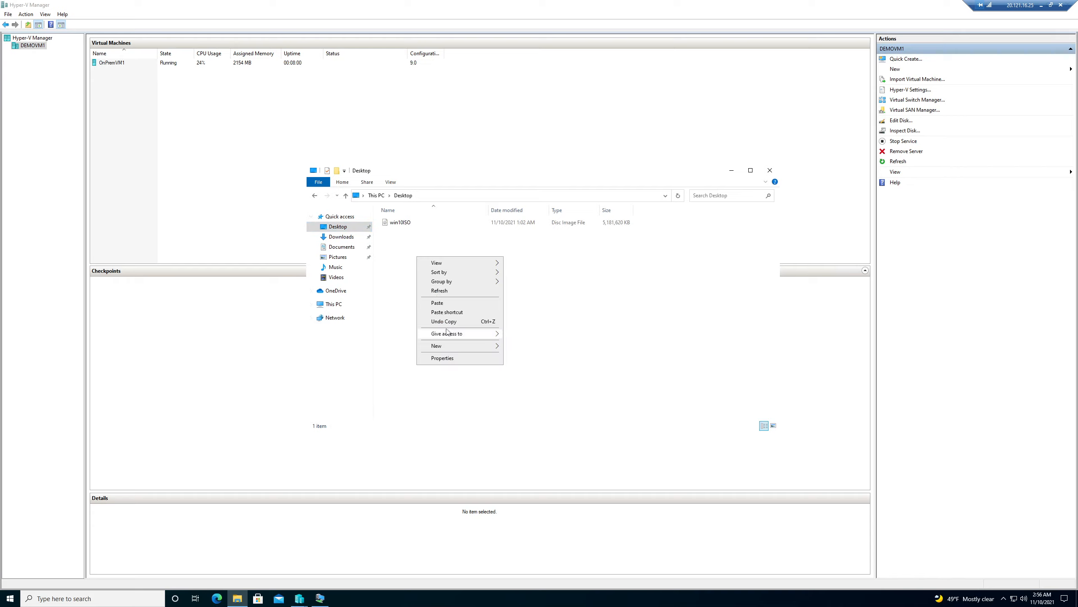
{"action": "left_click", "coordinate": [453, 302]}
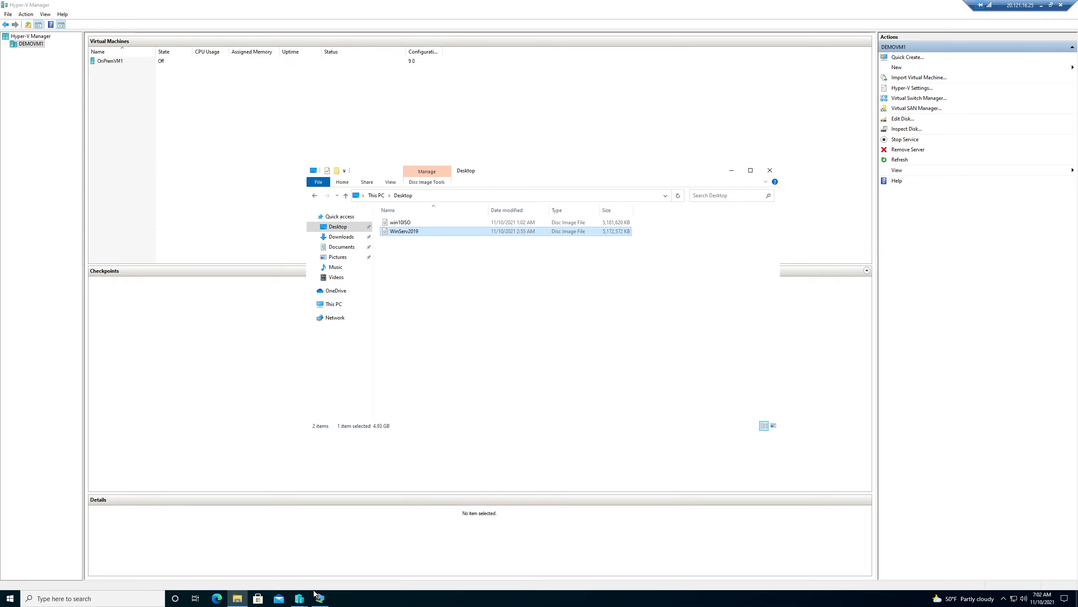
Use WinServ2019.iso as OnPremVM2's installation media and finish creating the VM.
{"action": "mouse_move", "coordinate": [304, 598]}
{"action": "left_click", "coordinate": [332, 572]}
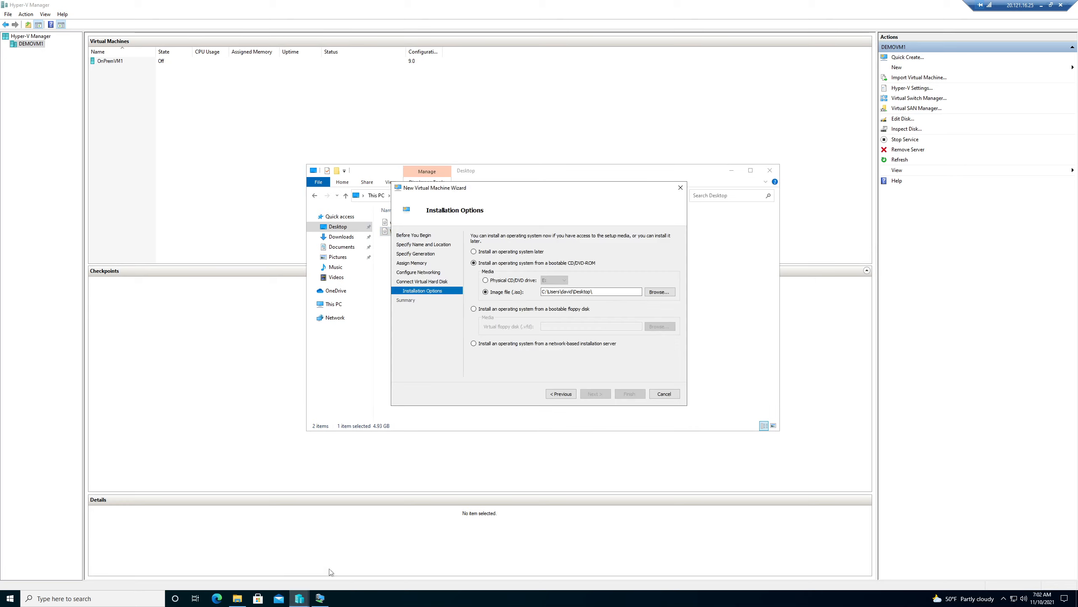
{"action": "left_click", "coordinate": [658, 293]}
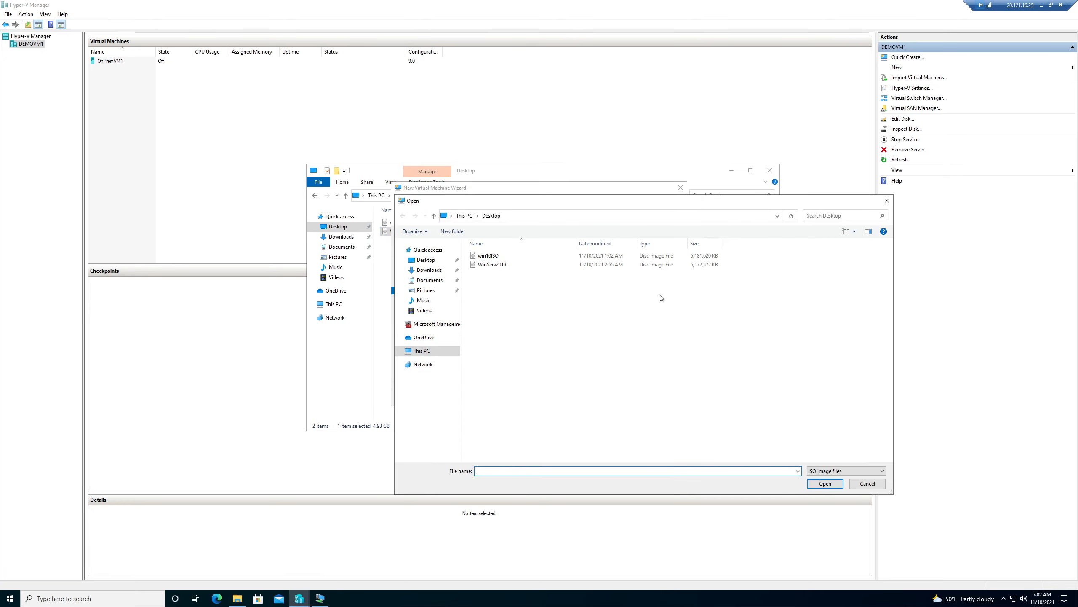
{"action": "double_click", "coordinate": [492, 265]}
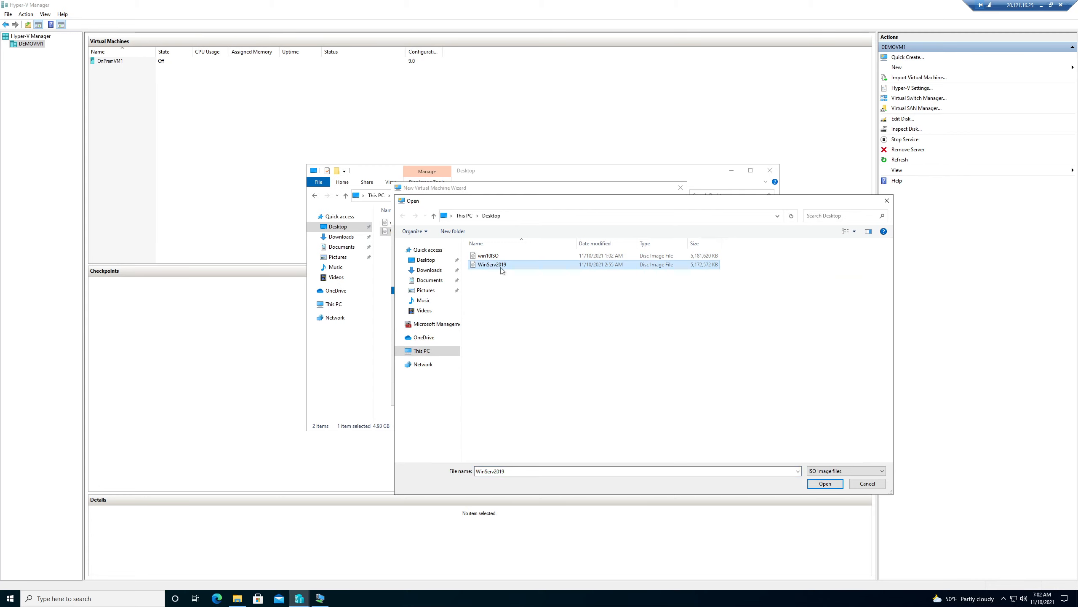
{"action": "left_click", "coordinate": [595, 394]}
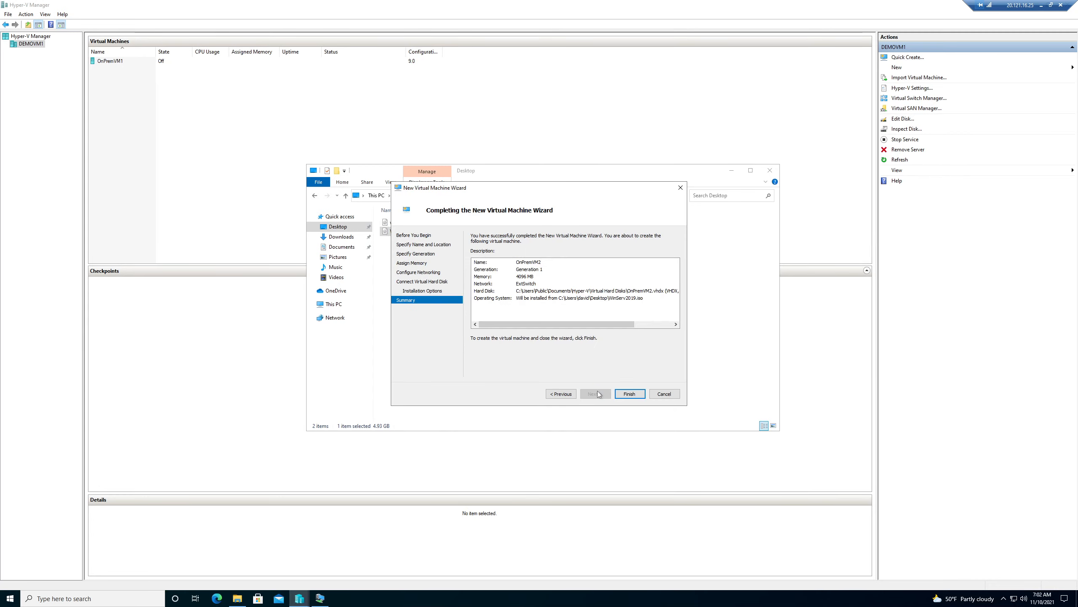
{"action": "left_click", "coordinate": [630, 394]}
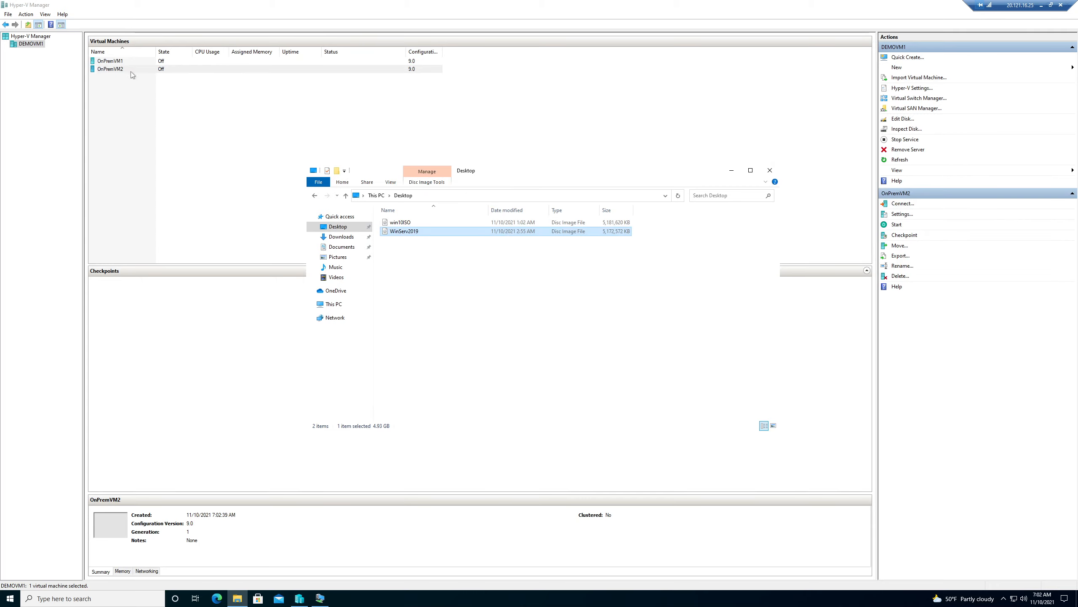
Start OnPremVM2 and connect to its console.
{"action": "left_click", "coordinate": [770, 170]}
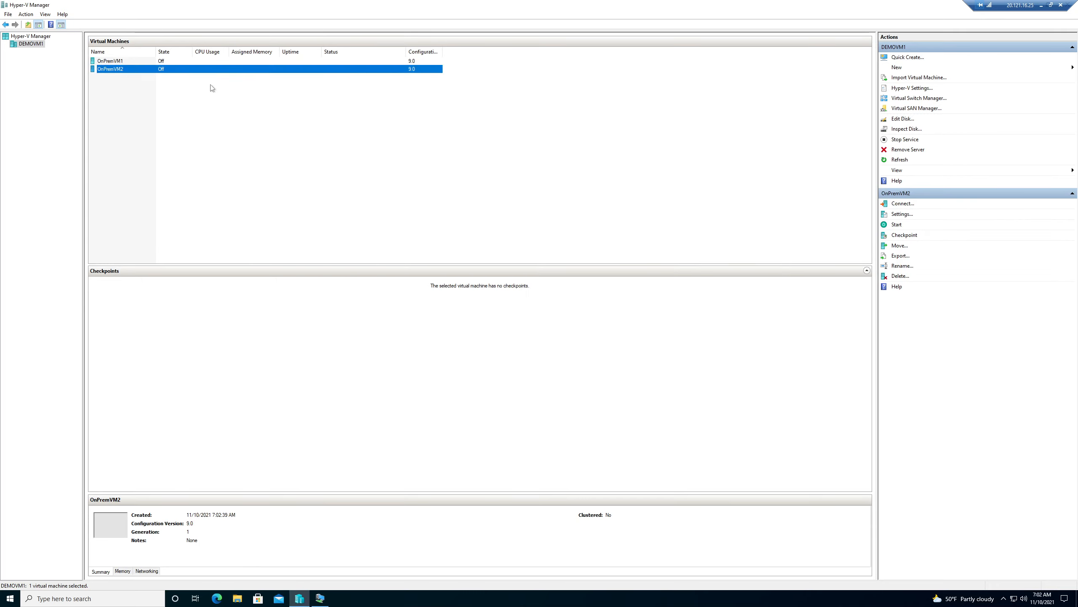
{"action": "right_click", "coordinate": [200, 71]}
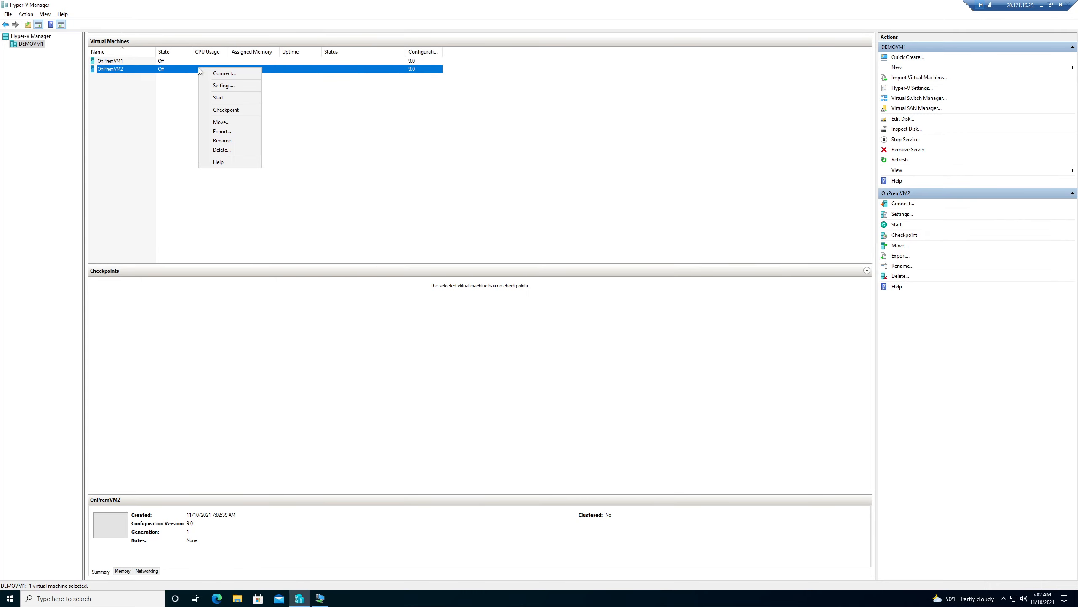
{"action": "left_click", "coordinate": [222, 99]}
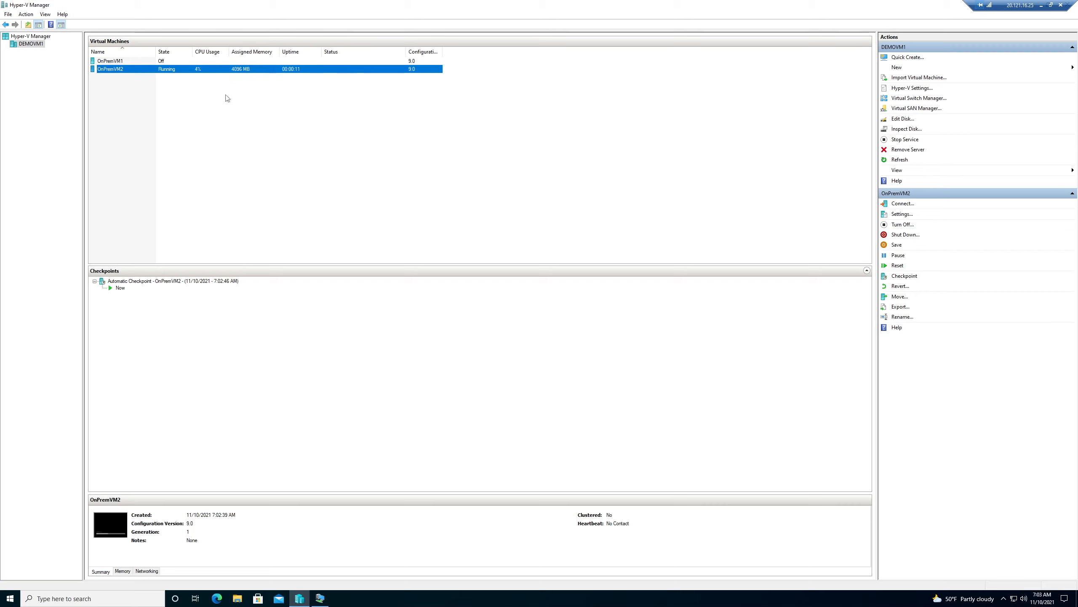
{"action": "right_click", "coordinate": [223, 71]}
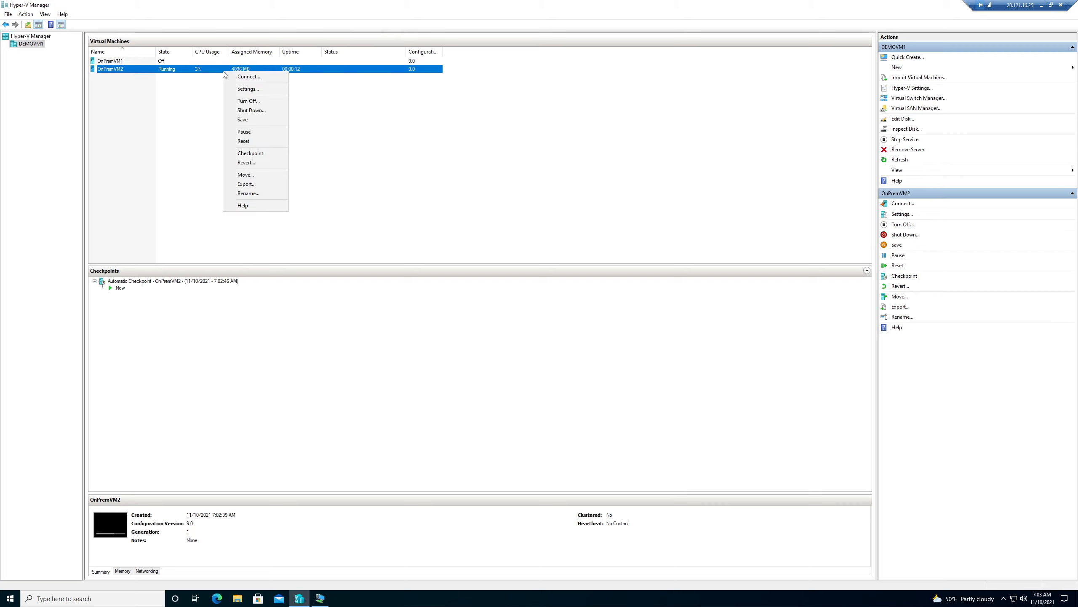
{"action": "left_click", "coordinate": [249, 76]}
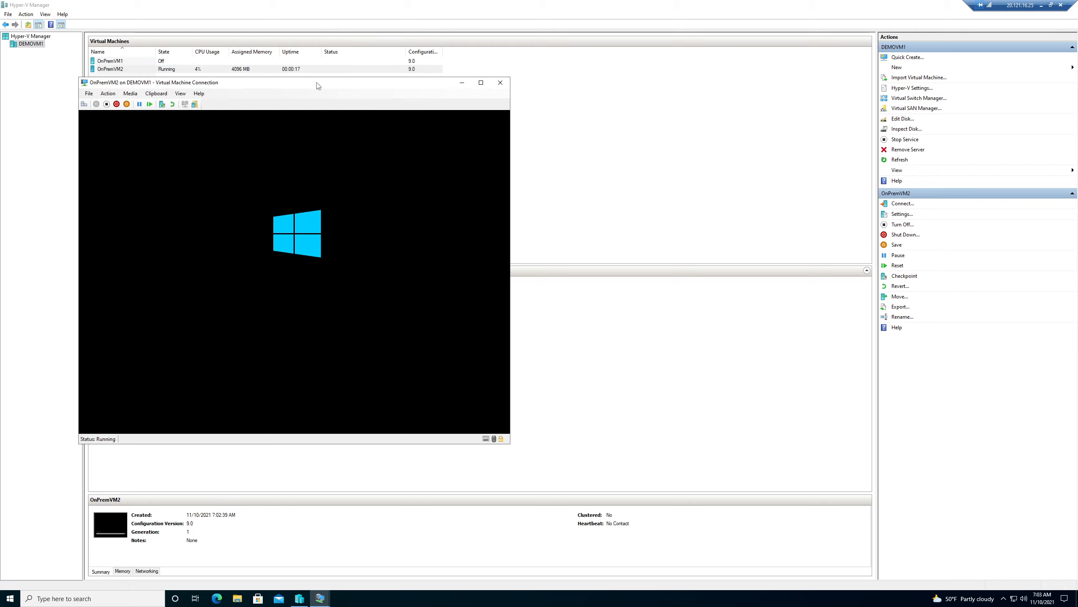
Maximize the console, start setup, and pick Windows Server 2019 Datacenter Evaluation (Desktop Experience).
{"action": "left_click", "coordinate": [481, 83]}
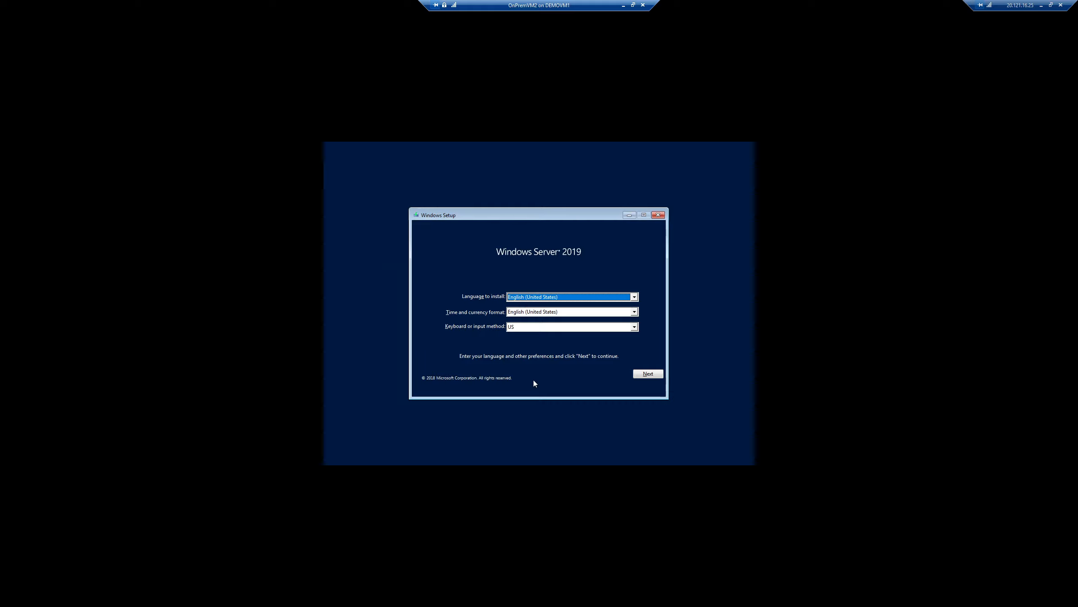
{"action": "left_click", "coordinate": [658, 372]}
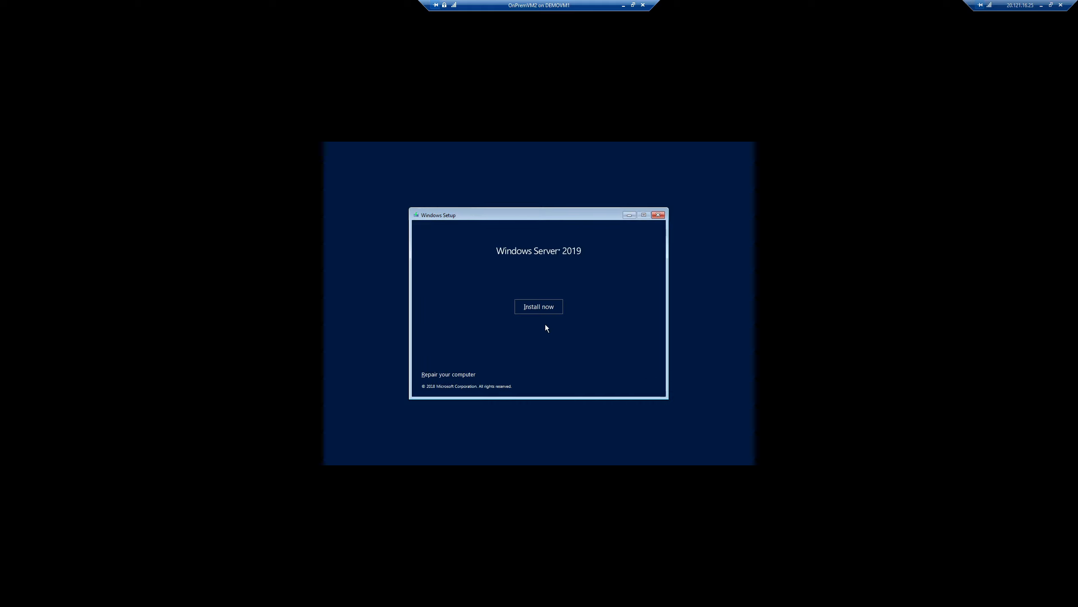
{"action": "left_click", "coordinate": [546, 308]}
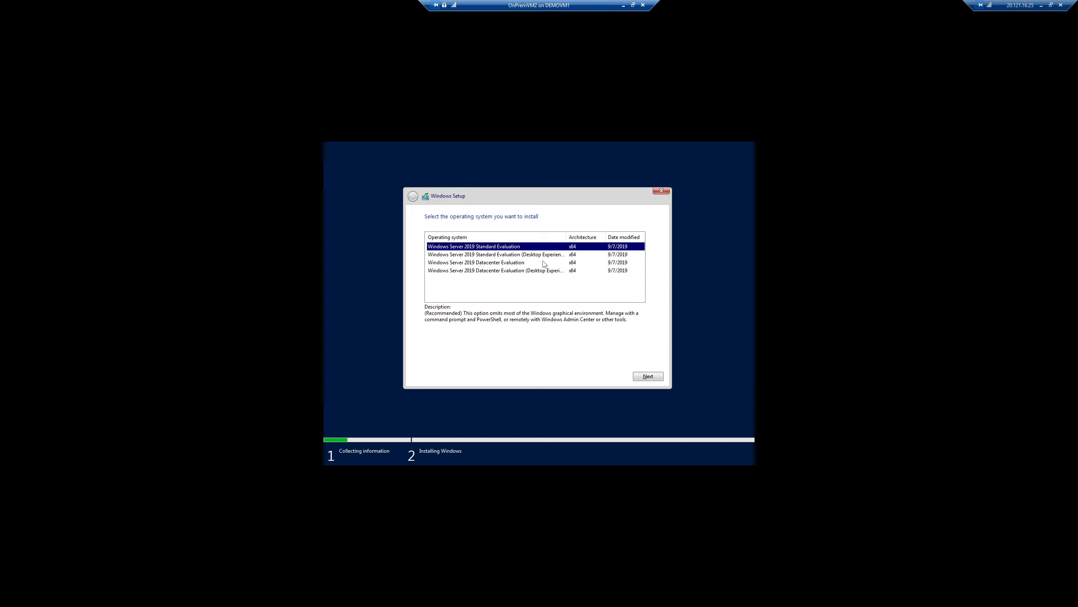
{"action": "left_click", "coordinate": [512, 258]}
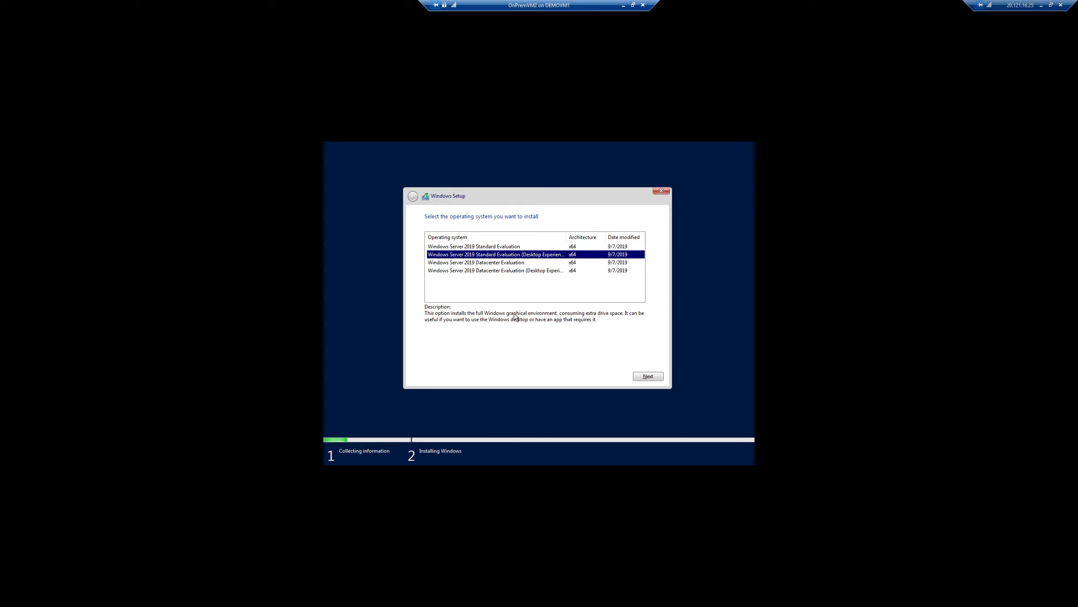
{"action": "left_click", "coordinate": [485, 271]}
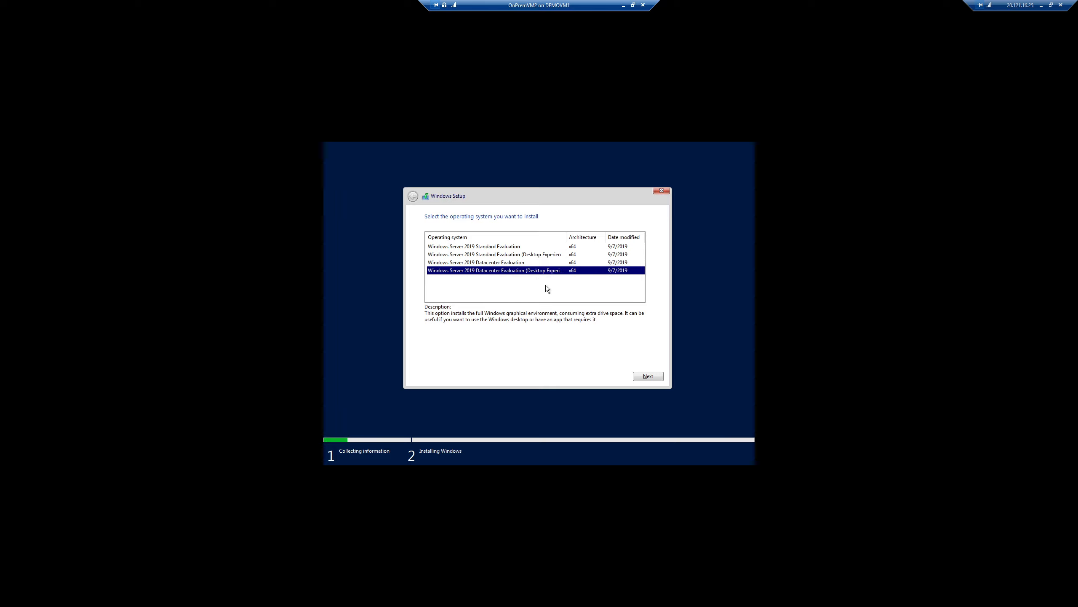
{"action": "left_click", "coordinate": [641, 375]}
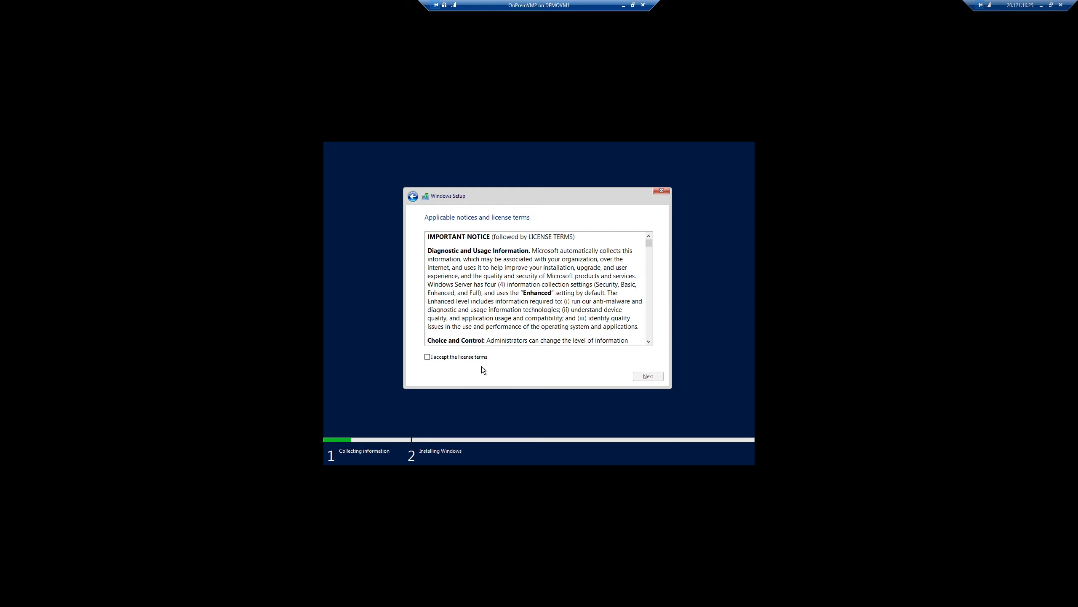
Accept the license and do a Custom install onto Drive 0's unallocated space.
{"action": "left_click", "coordinate": [477, 358]}
{"action": "left_click", "coordinate": [646, 376]}
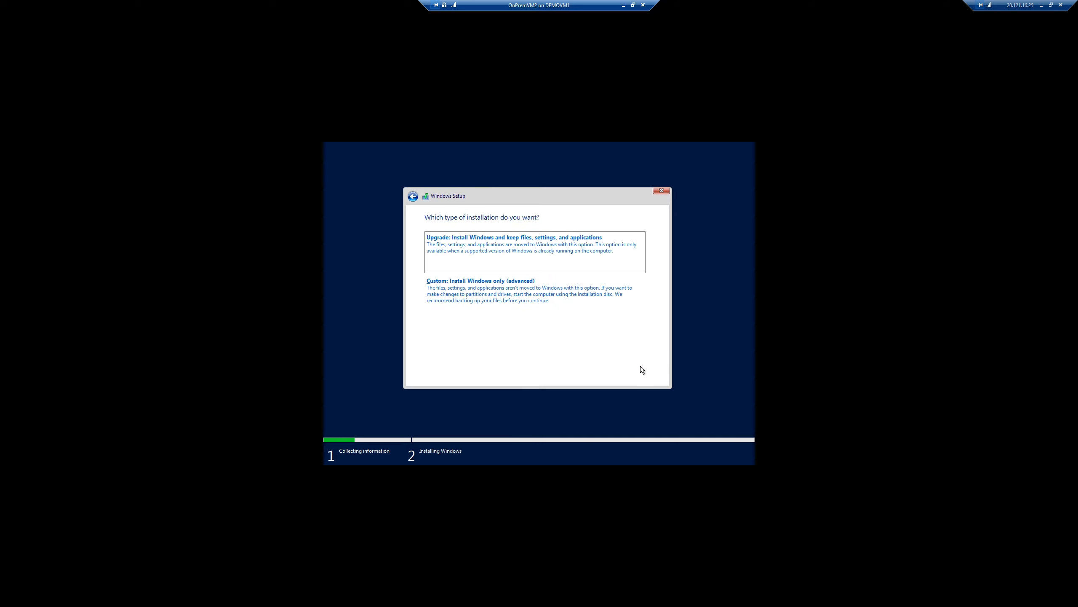
{"action": "left_click", "coordinate": [512, 301]}
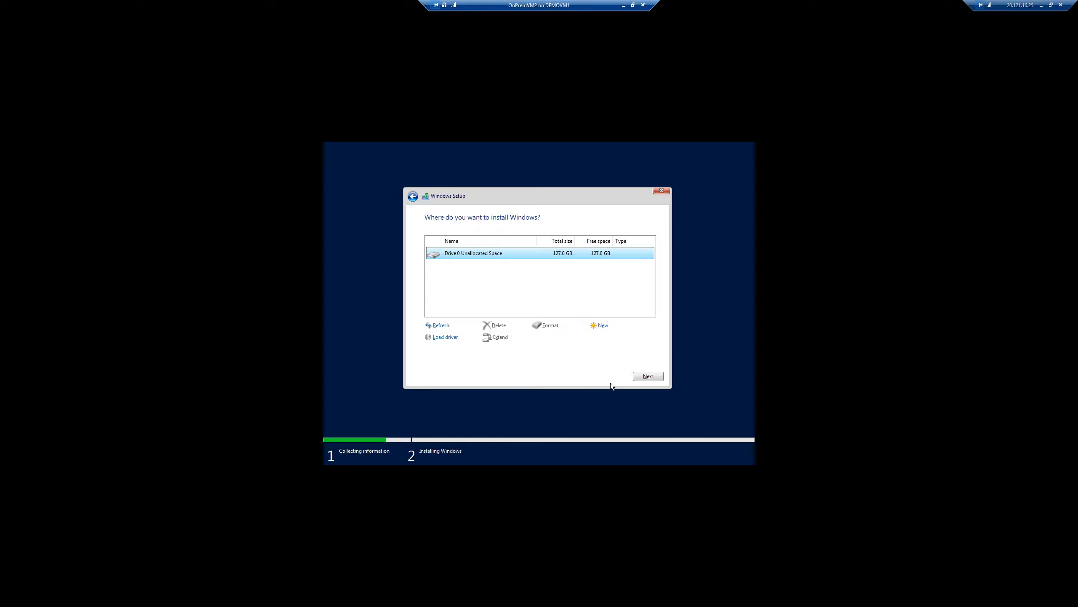
{"action": "left_click", "coordinate": [647, 377]}
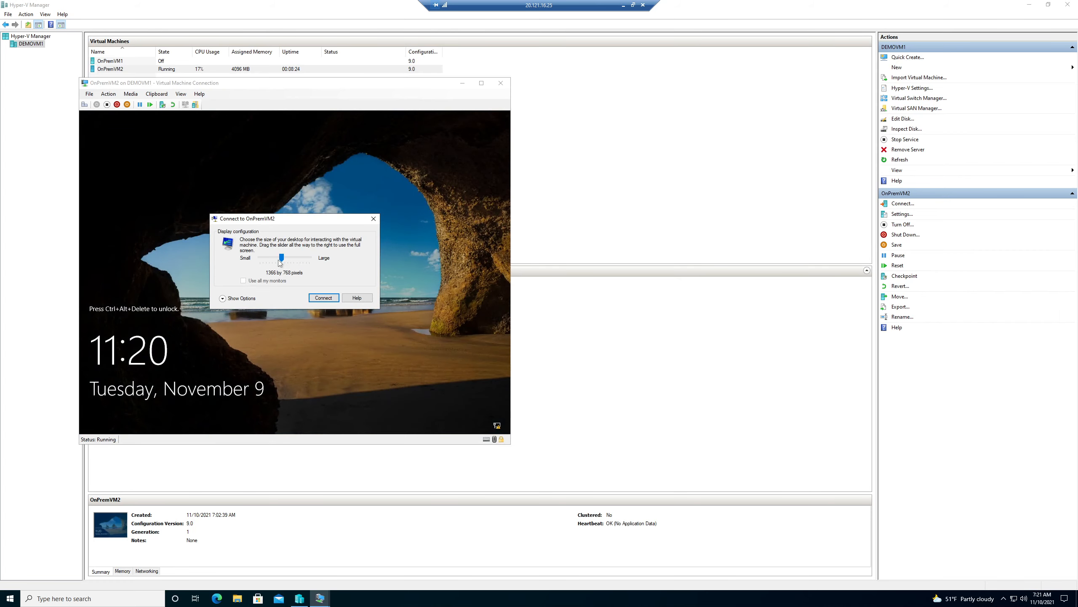
Connect at 1400x1050 and enter the Administrator password, retyping it after one rejection.
{"action": "left_click", "coordinate": [316, 261]}
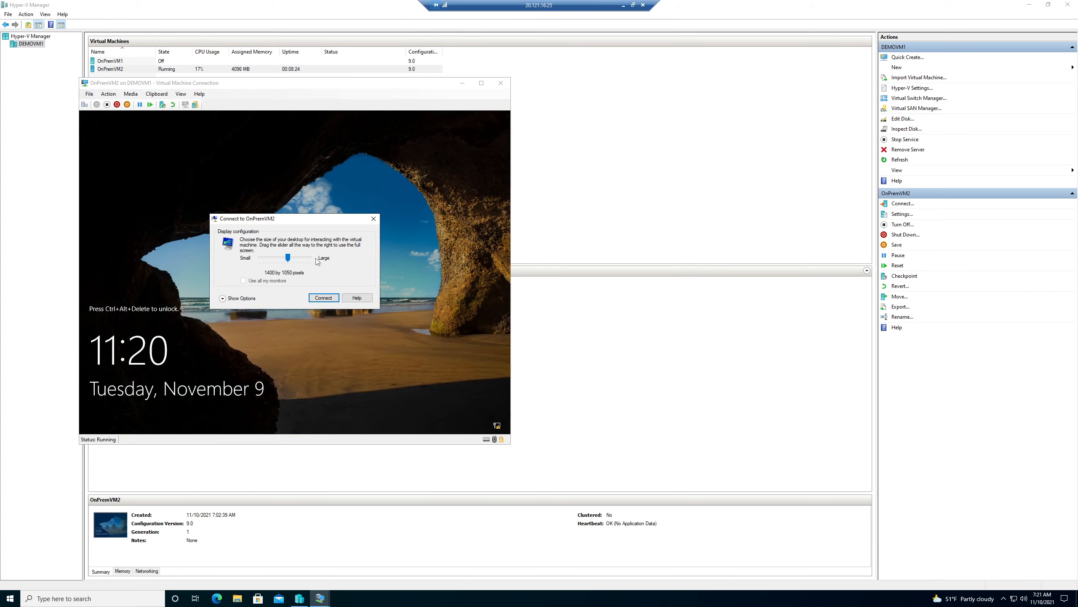
{"action": "left_click", "coordinate": [330, 299]}
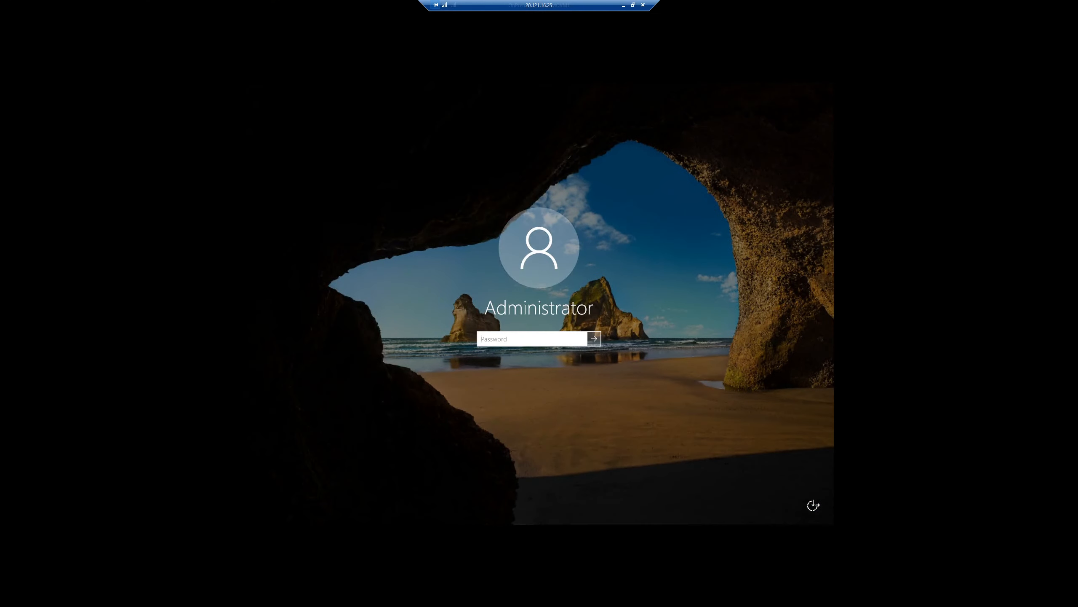
{"action": "key", "text": "Caps_Lock"}
{"action": "type", "text": "************"}
{"action": "key", "text": "Return"}
{"action": "left_click", "coordinate": [539, 356]}
{"action": "type", "text": "***********"}
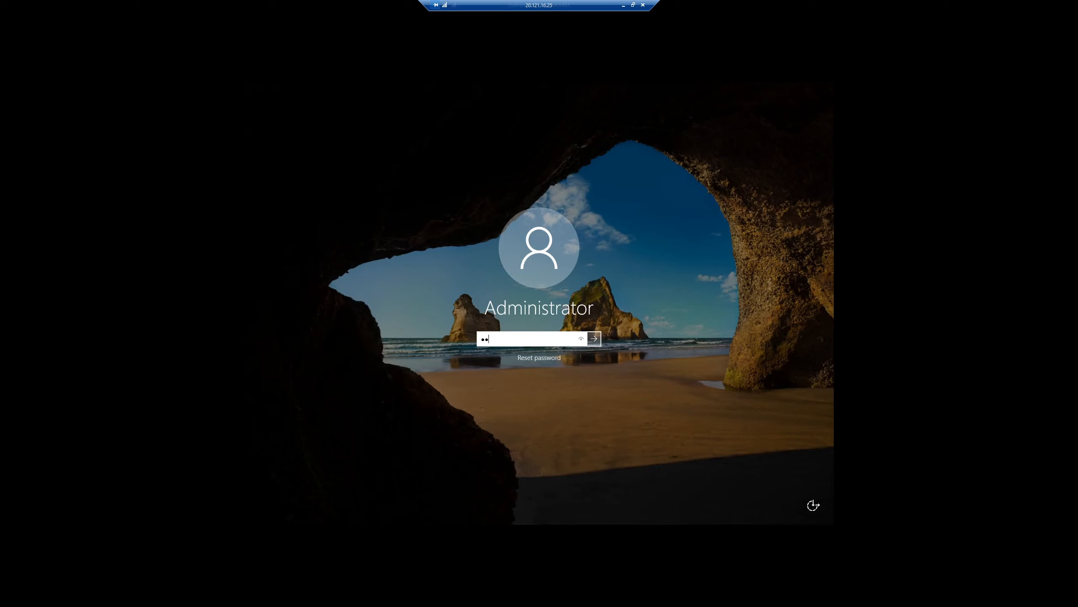
Submit the Administrator password to reach the Windows Server desktop as Server Manager starts.
{"action": "key", "text": "Return"}
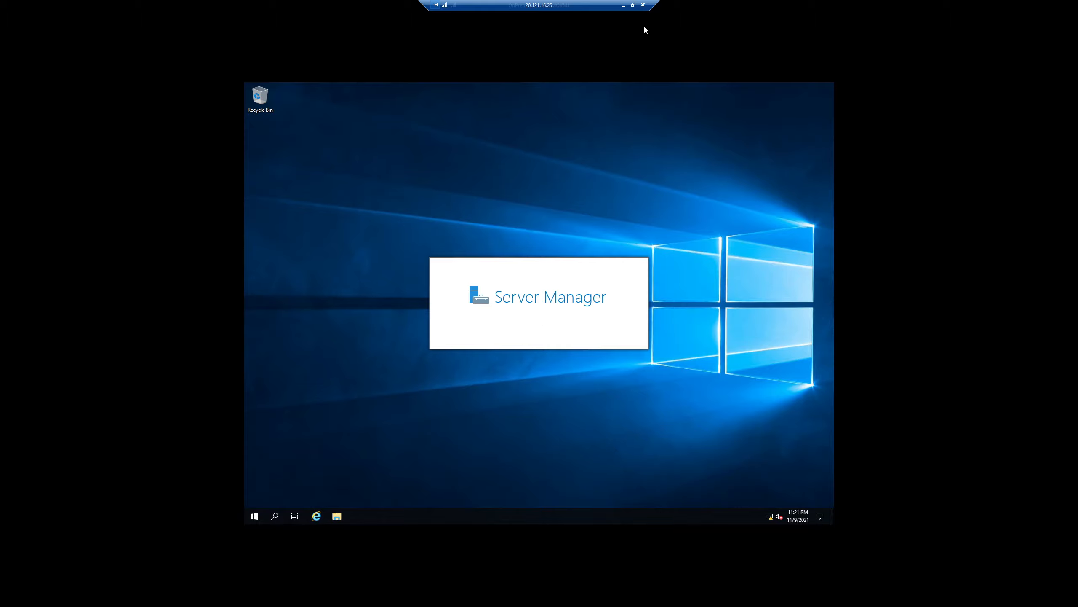
Minimize the RDP session, restore it to check Server Manager, then minimize it back to demoVM1's overview.
{"action": "left_click", "coordinate": [624, 5]}
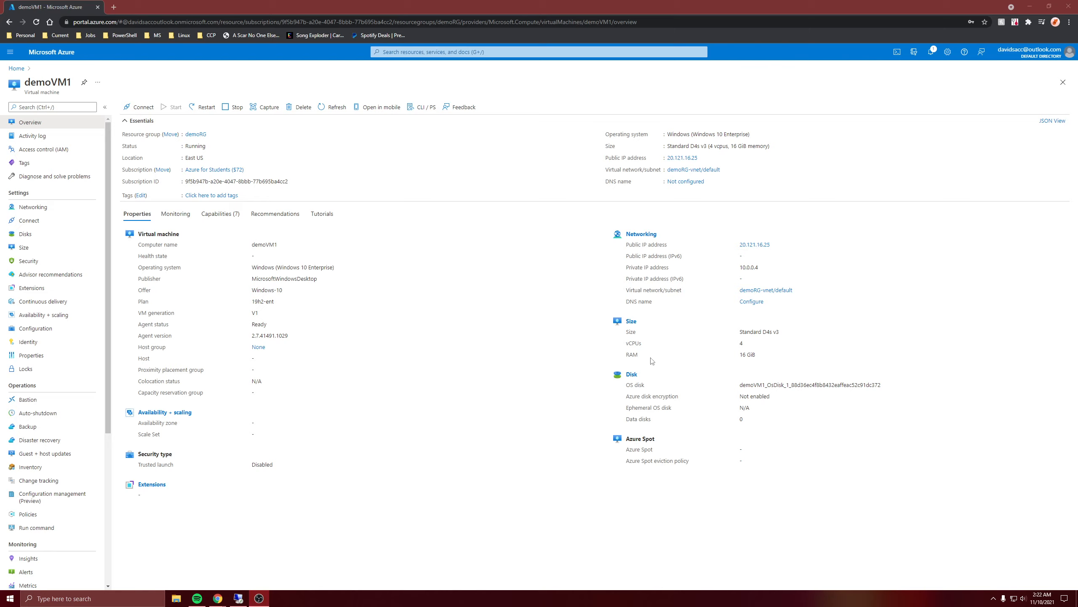
{"action": "left_click", "coordinate": [238, 597]}
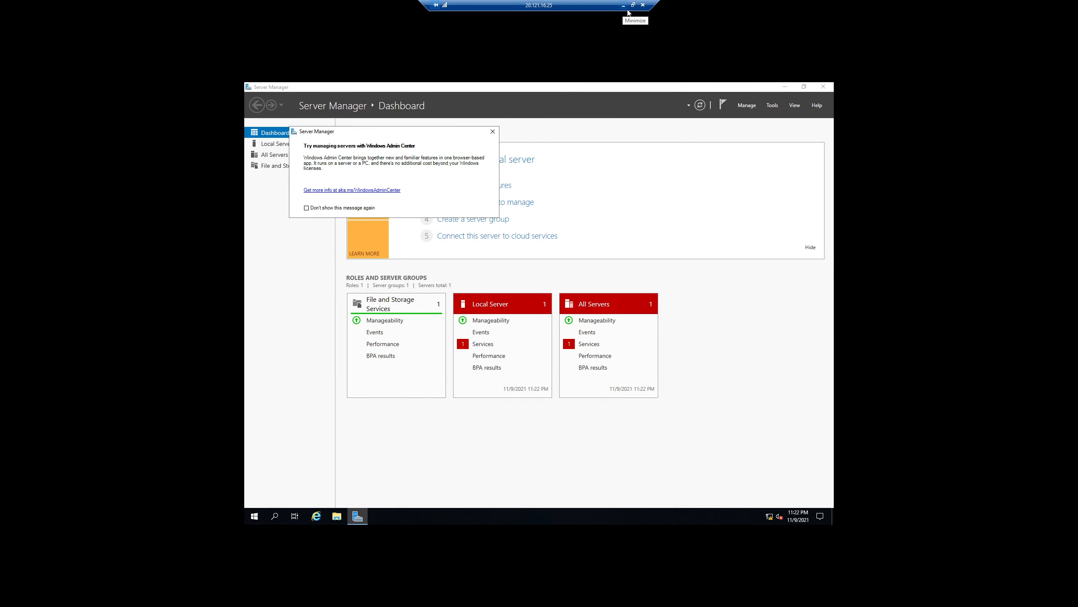
{"action": "left_click", "coordinate": [623, 6]}
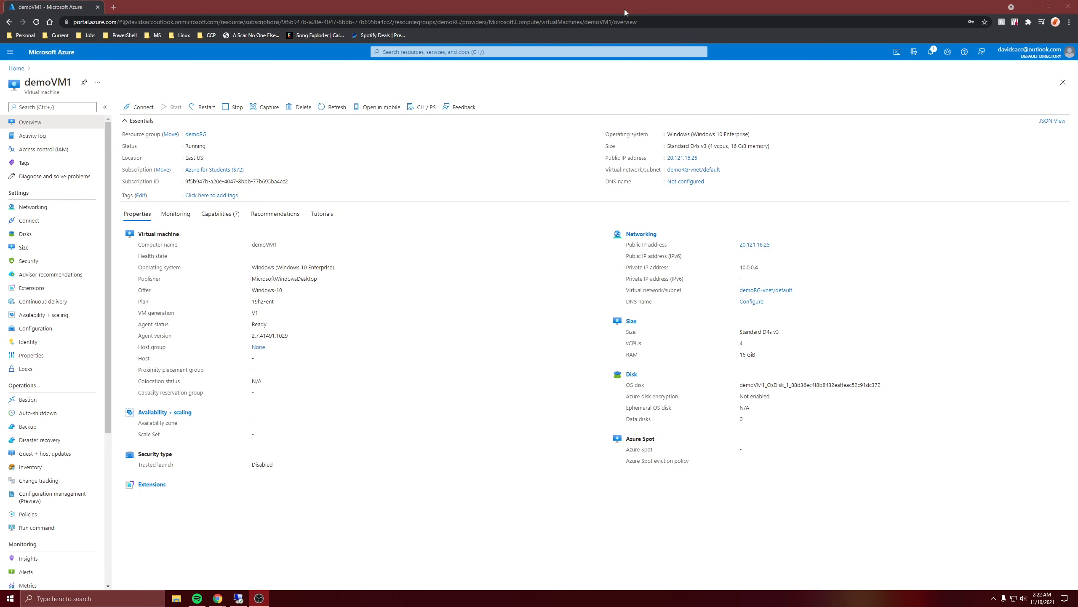